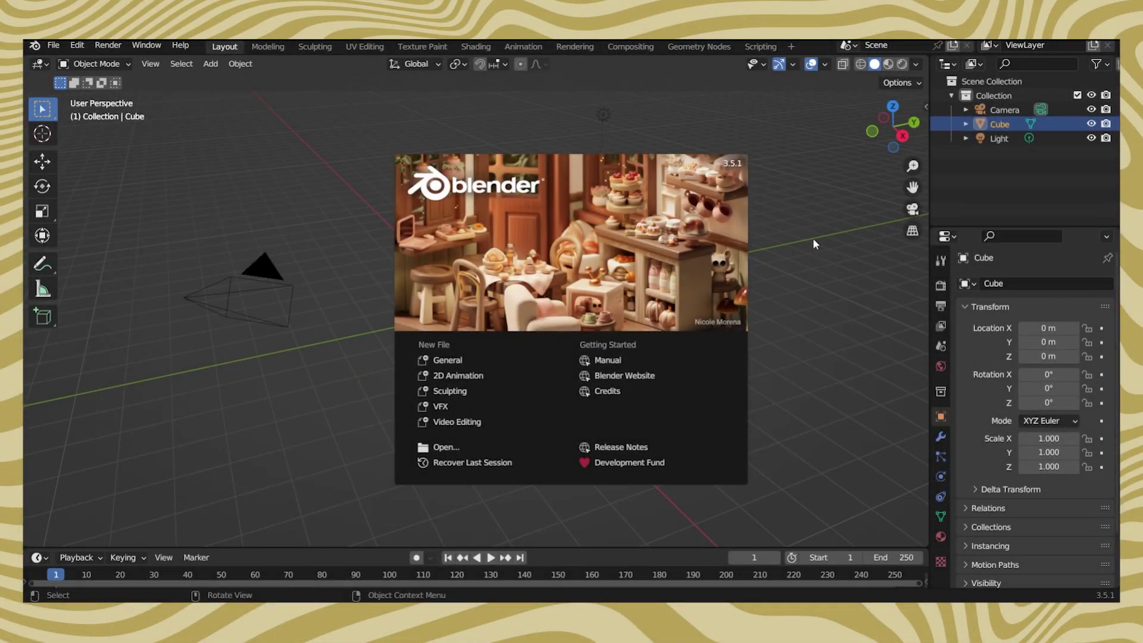
Dismiss the splash screen and delete the default cube, camera and light.
click(813, 237)
key(a)
key(Delete)
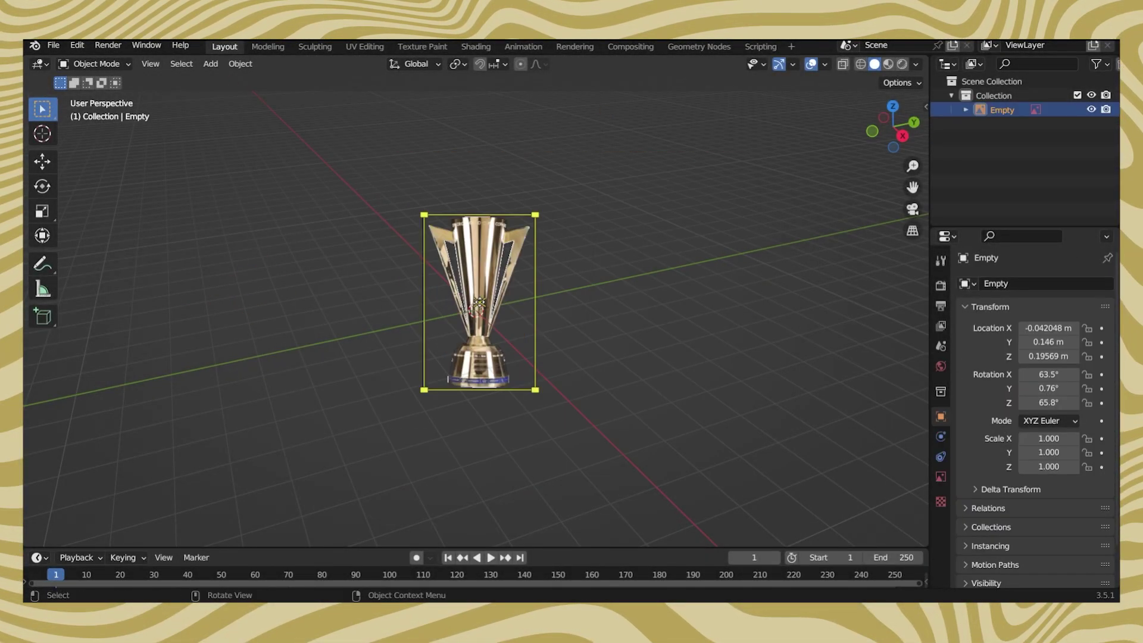
Turn the reference photo sideways, shift it along X, and raise it onto the ground line in right view.
key(r)
key(Escape)
key(g)
key(x)
click(714, 256)
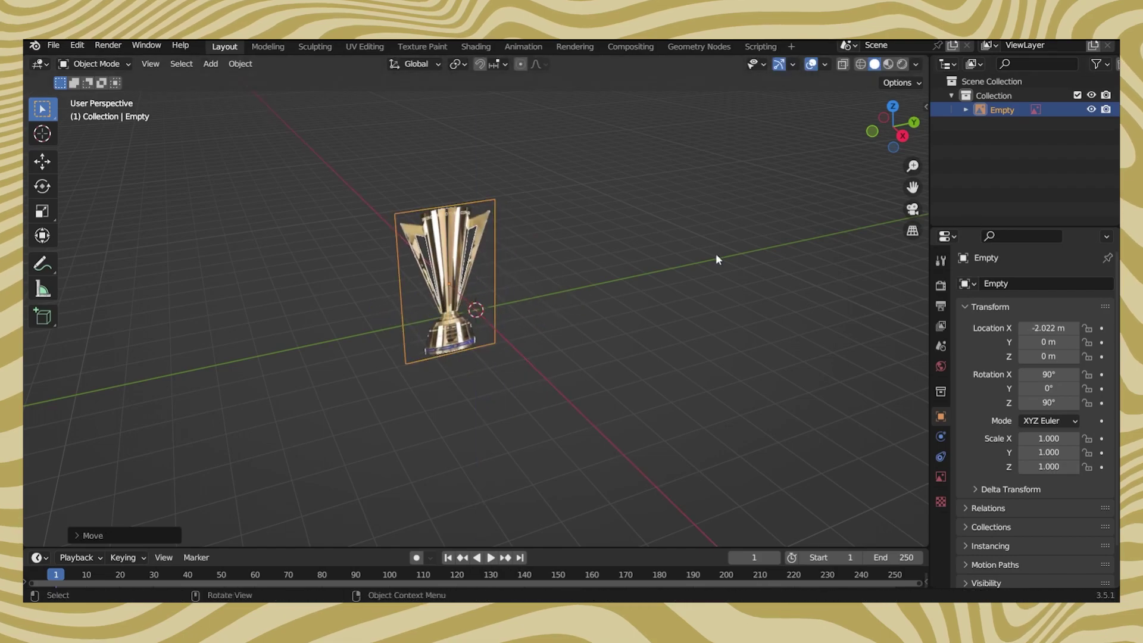
key(KP_3)
key(g)
key(z)
click(606, 289)
Set the reference photo's opacity to 0.5 and add a Circle mesh at its base.
scroll(606, 290, up, 10)
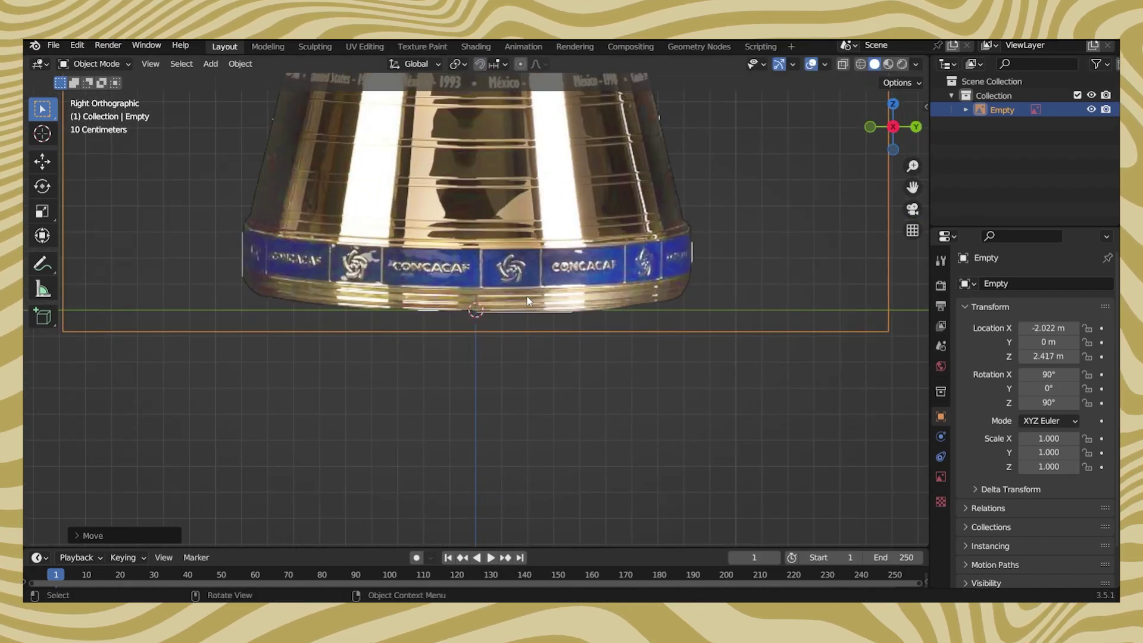
key(g)
key(z)
click(940, 477)
text(0.5)
key(Return)
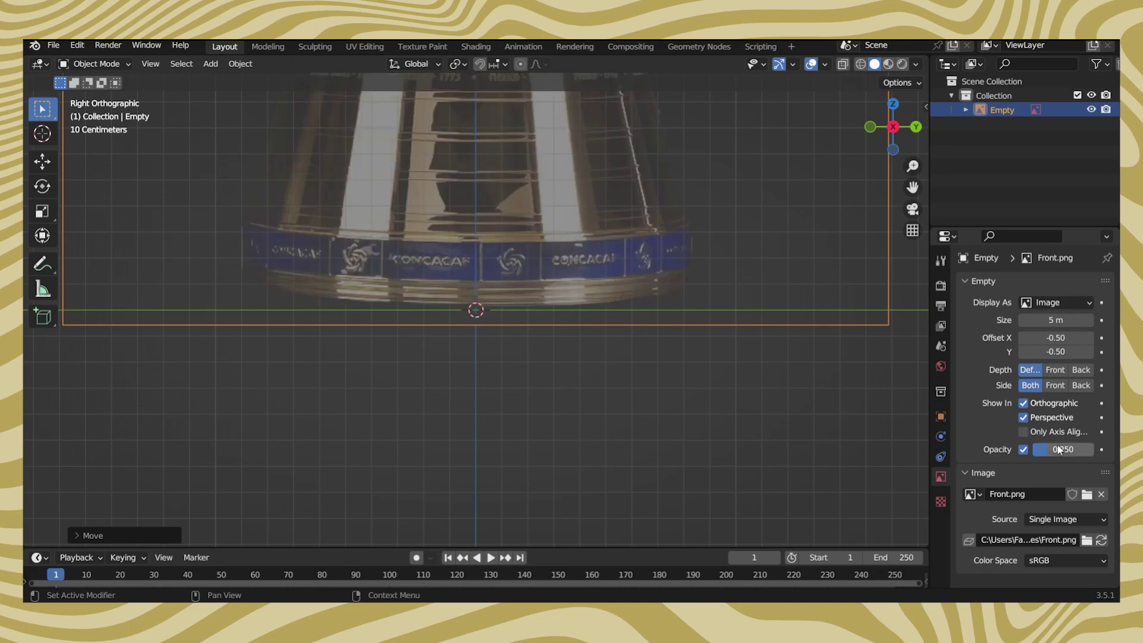
scroll(560, 201, down, 2)
key(shift+a)
click(596, 232)
Scale the circle to the base width, extrude its first wall upward, and enable X-ray.
key(s)
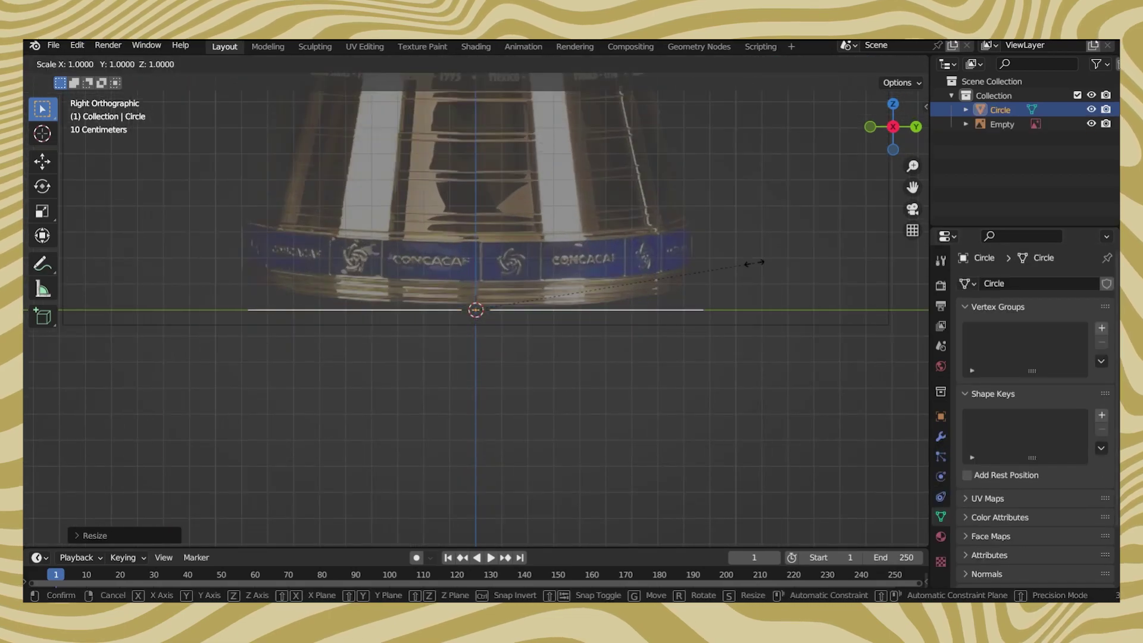
click(738, 254)
key(Tab)
shift+middle_drag(747, 263, 663, 357)
key(e)
key(z)
click(634, 346)
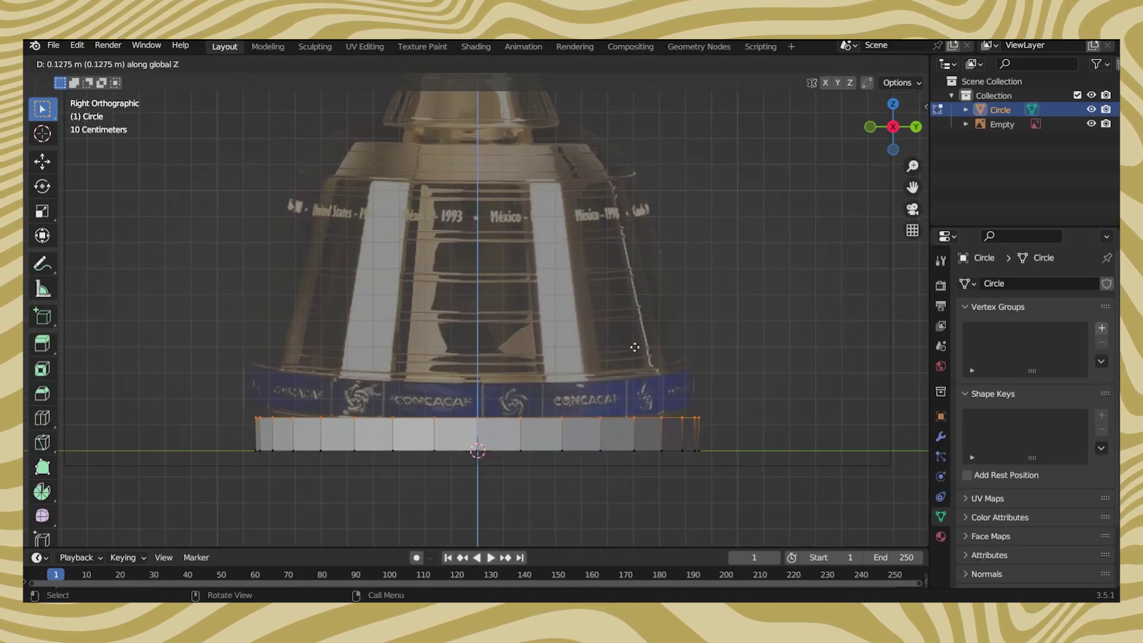
click(848, 63)
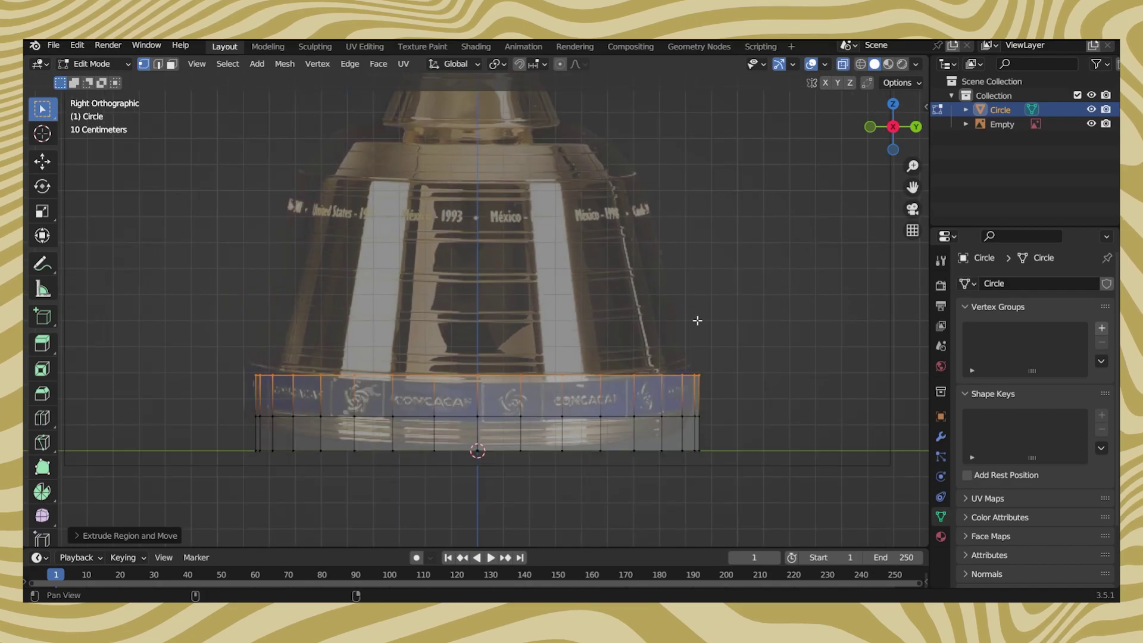
Extrude and shrink two upper tiers of the base to match the photo's outline.
shift+middle_drag(696, 319, 696, 434)
key(e)
key(z)
click(658, 245)
scroll(659, 245, up, 2)
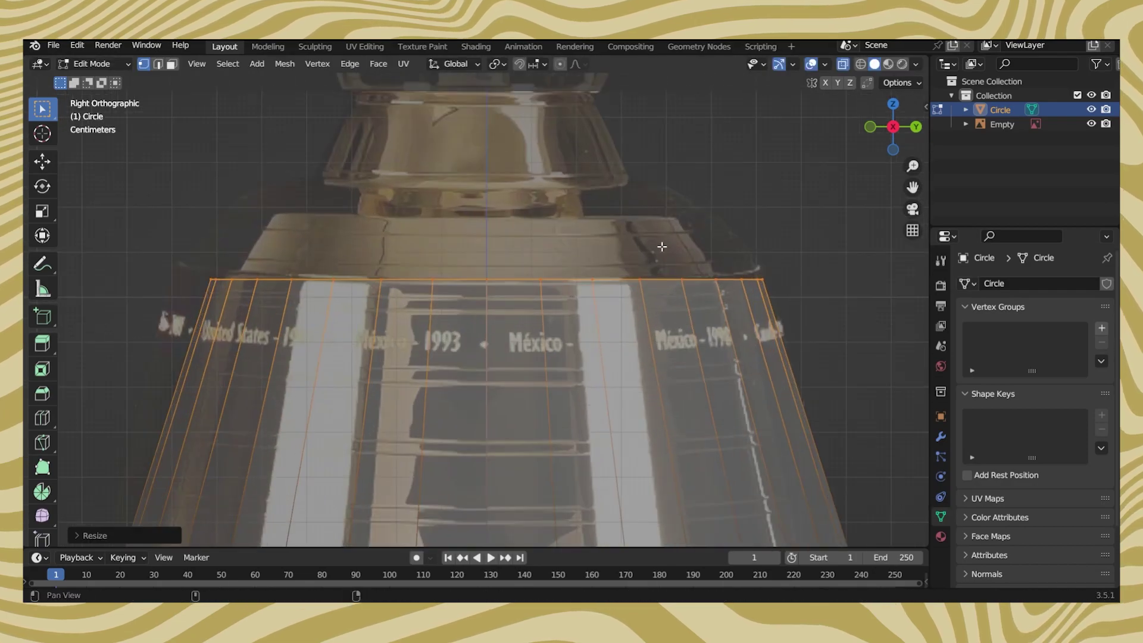
key(s)
click(758, 310)
key(e)
key(z)
click(748, 247)
key(s)
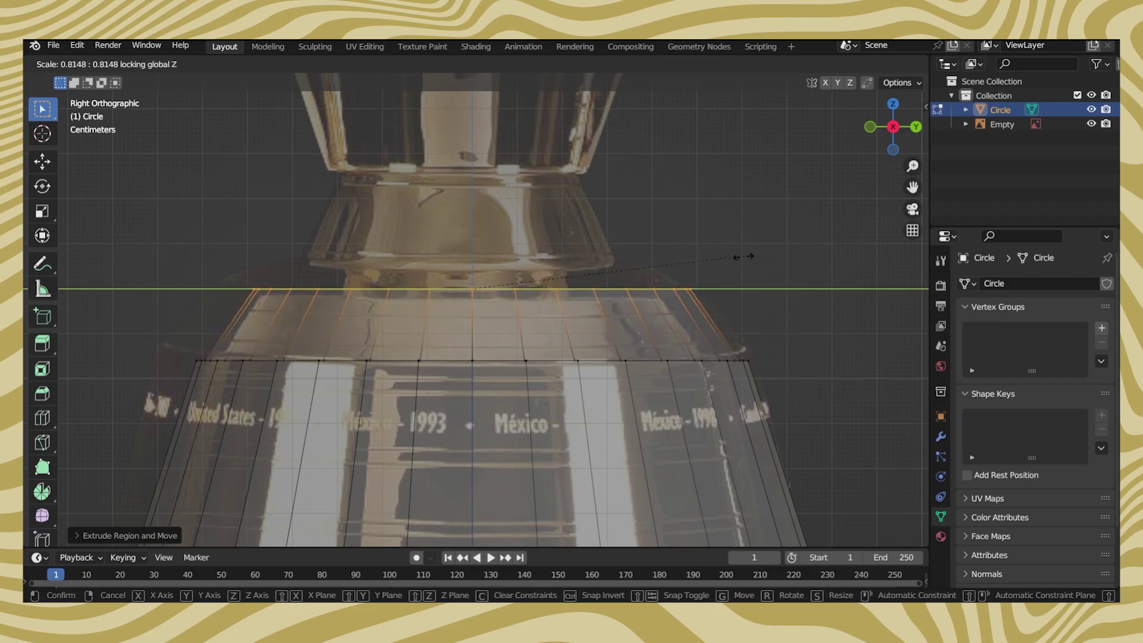
scroll(651, 252, down, 3)
Move the reference photo along Y, then reselect the circle in Edit Mode.
key(Tab)
click(594, 226)
key(g)
key(y)
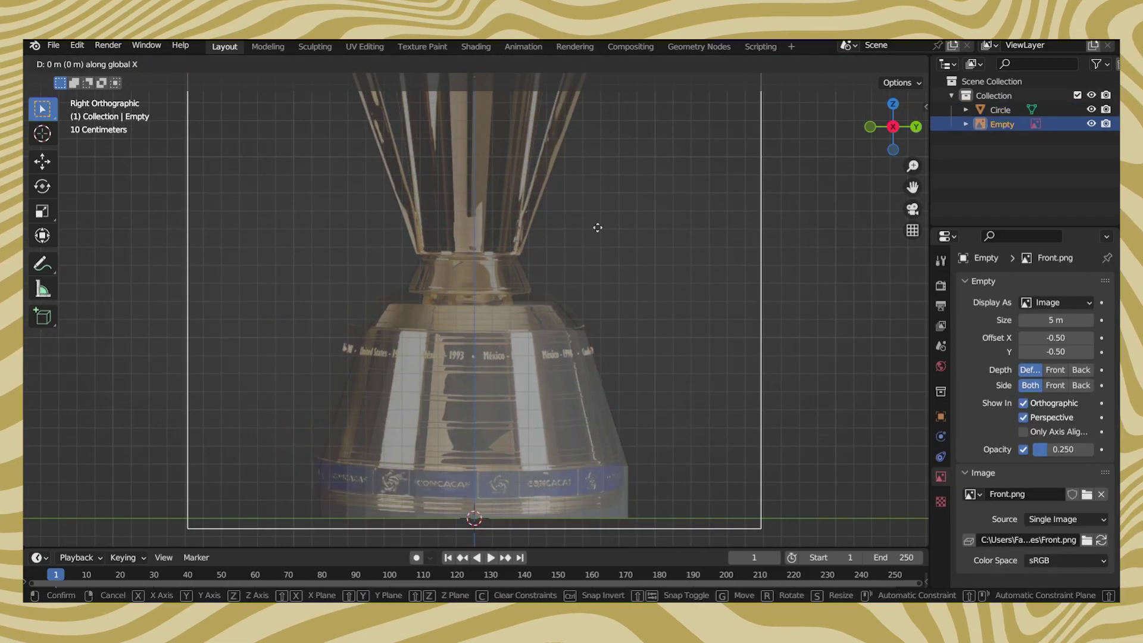
click(636, 227)
scroll(557, 284, up, 2)
click(586, 286)
key(Tab)
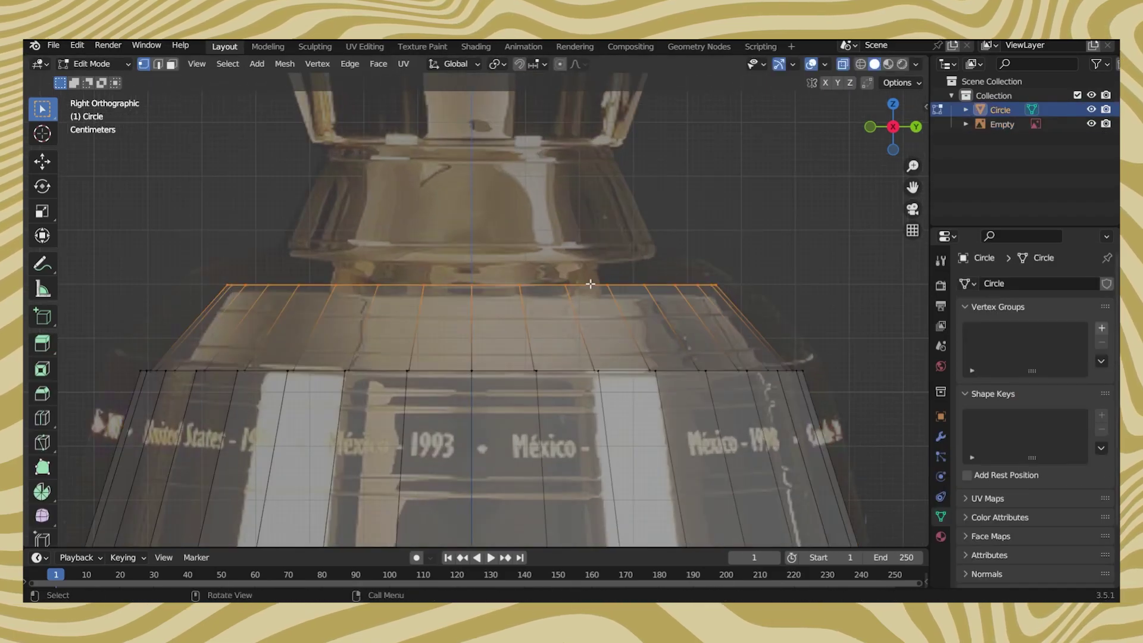
Extrude and shrink two more rings, narrowing the top ring to the stem width.
key(e)
key(z)
click(676, 289)
key(s)
click(680, 349)
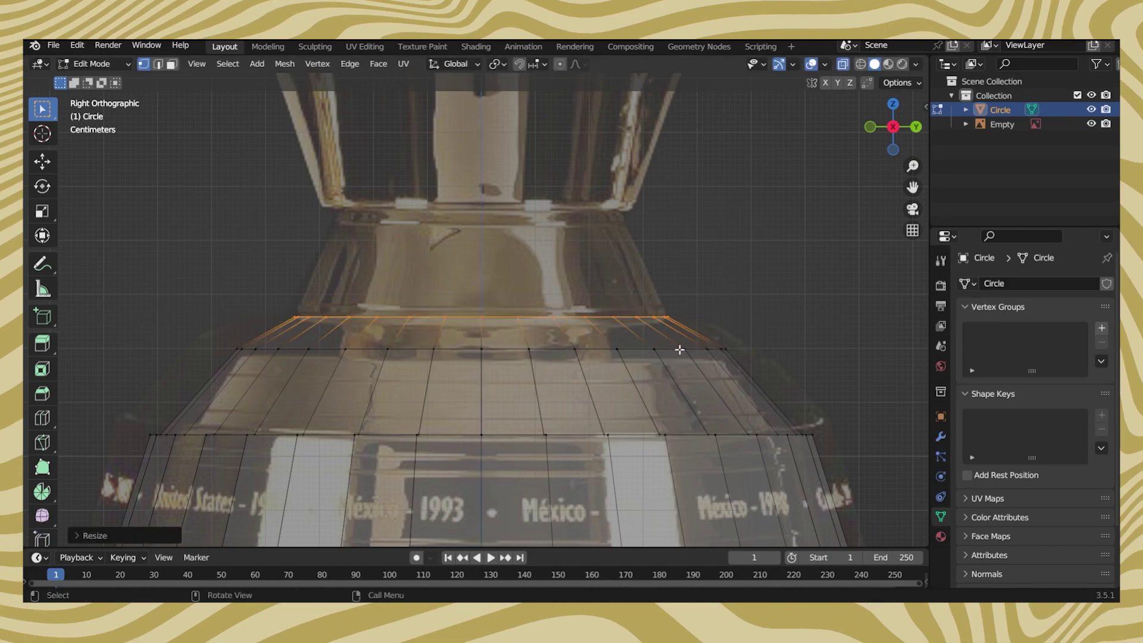
scroll(680, 349, down, 2)
scroll(679, 349, up, 2)
key(e)
key(z)
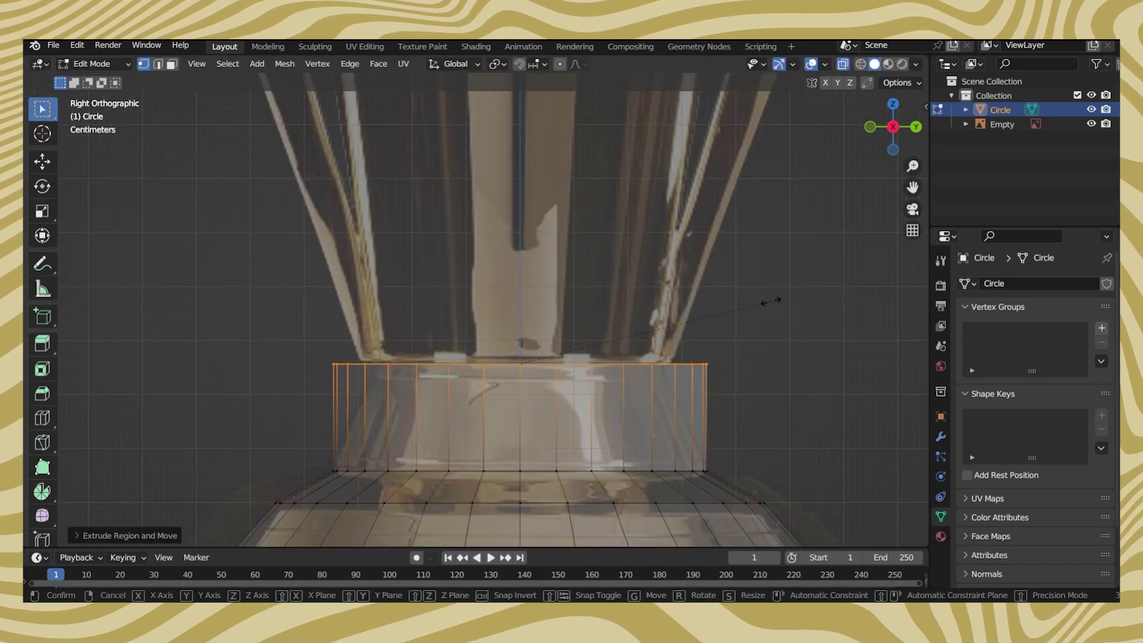
click(717, 320)
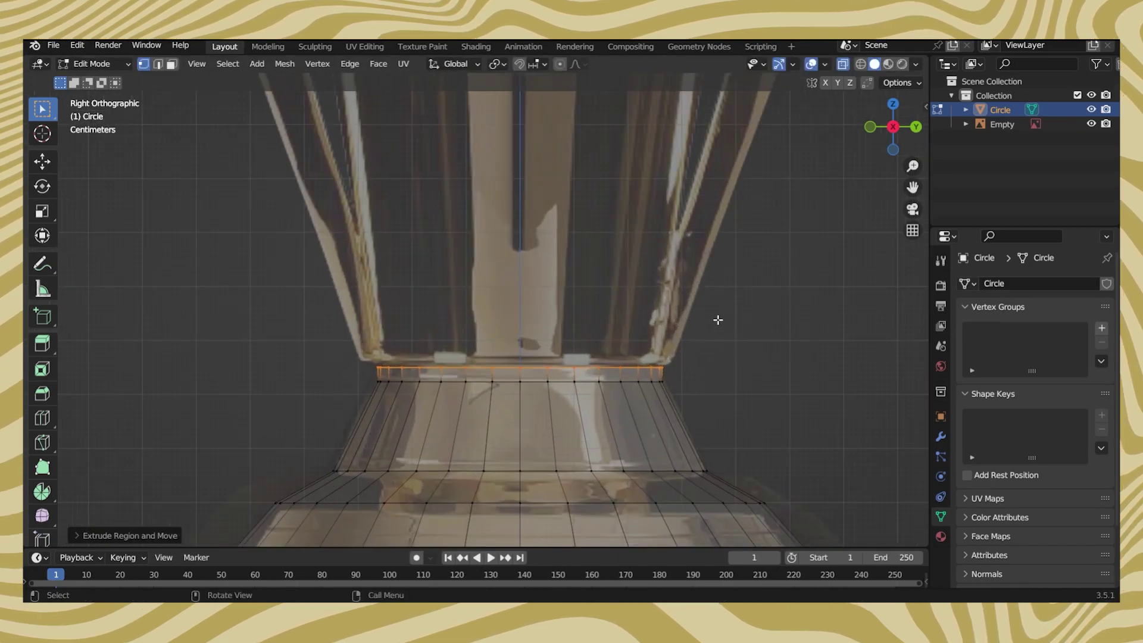
key(s)
click(640, 447)
Extrude the ring straight up into the tall stem and slide its ring into place.
scroll(640, 446, down, 2)
scroll(597, 308, up, 1)
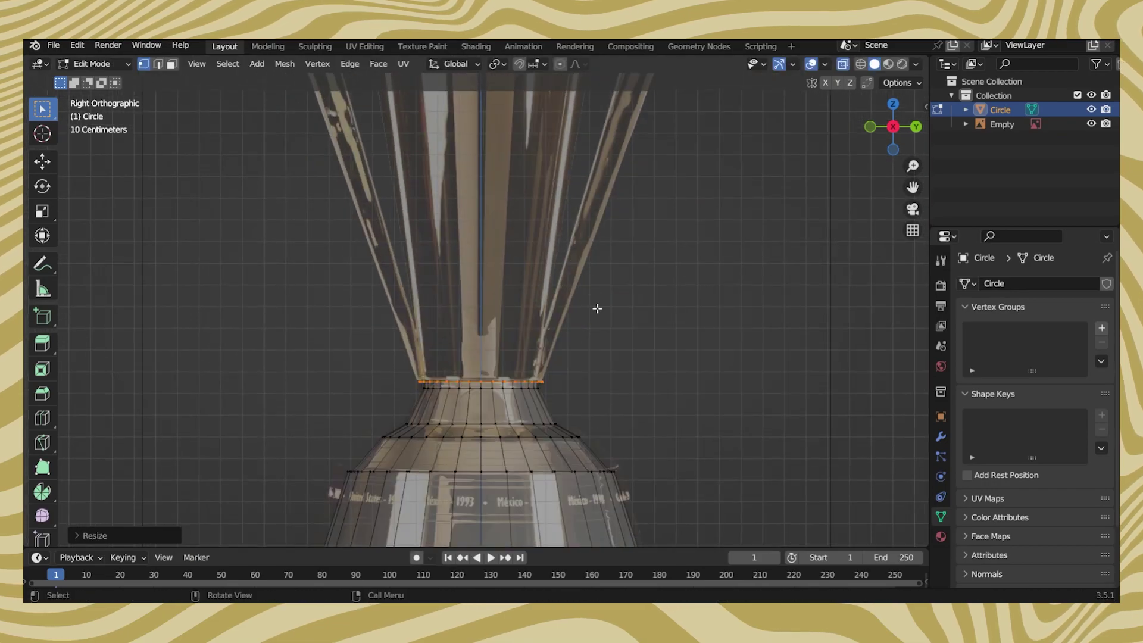
scroll(597, 308, up, 2)
scroll(614, 383, down, 3)
key(e)
key(z)
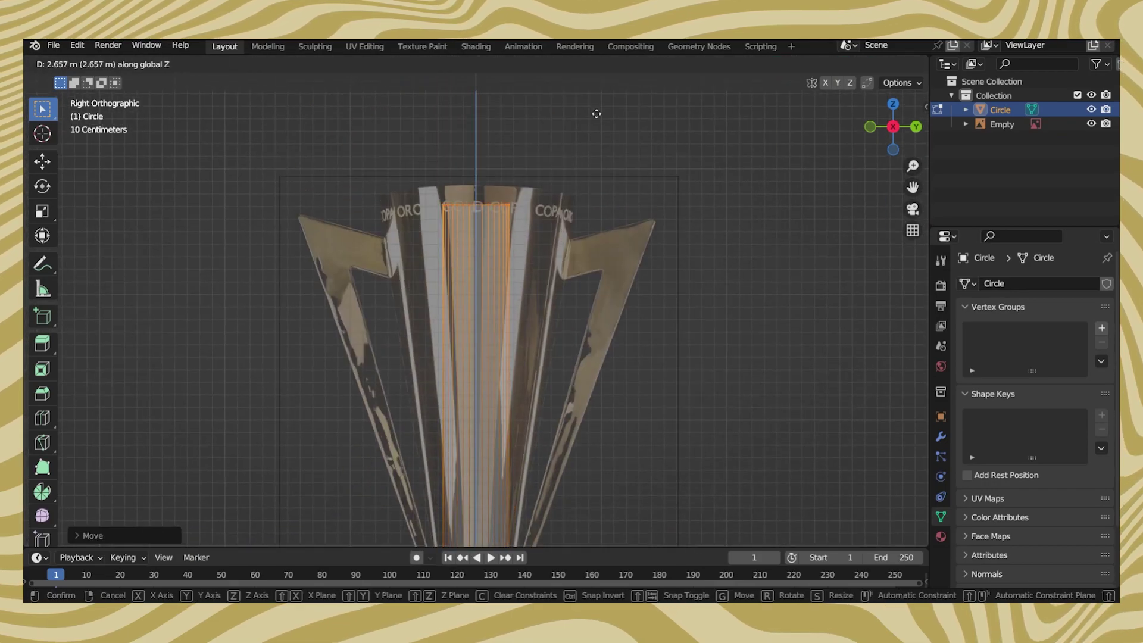
click(620, 192)
key(g)
key(g)
click(595, 196)
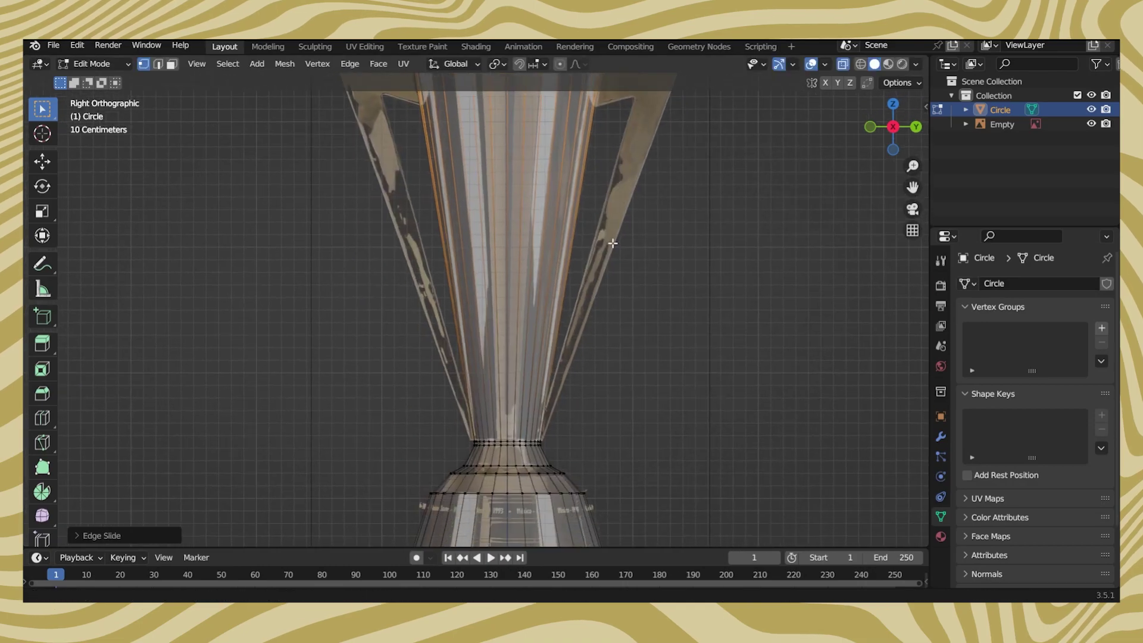
shift+middle_drag(513, 84, 569, 402)
scroll(569, 403, up, 5)
Extrude the band of logo faces outward along their normals.
key(3)
alt+click(722, 382)
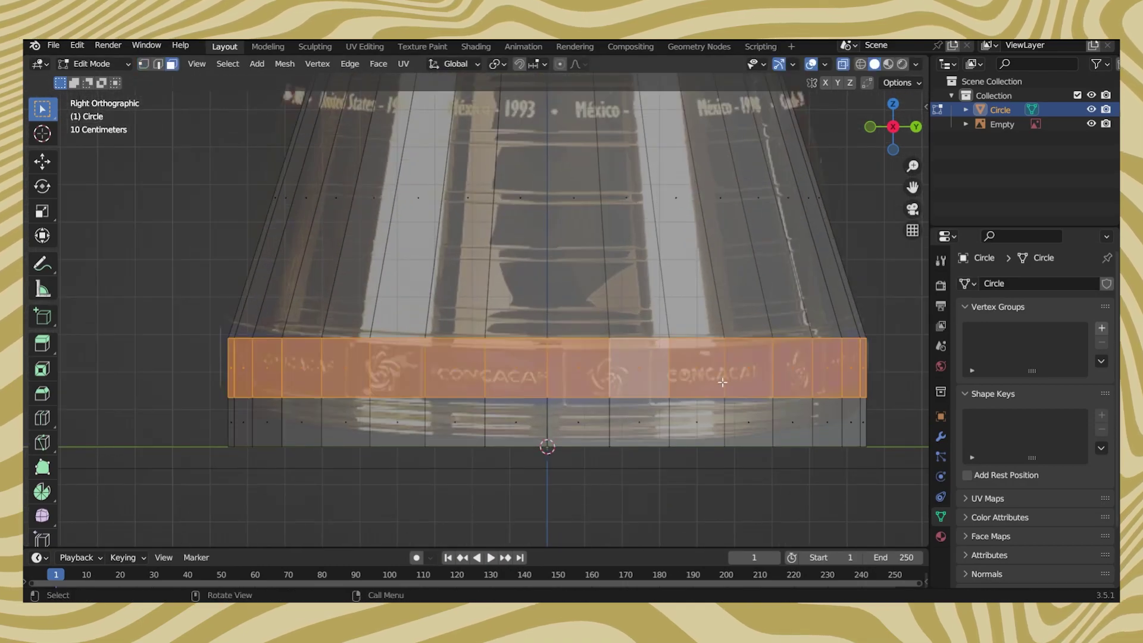
key(alt+e)
click(744, 403)
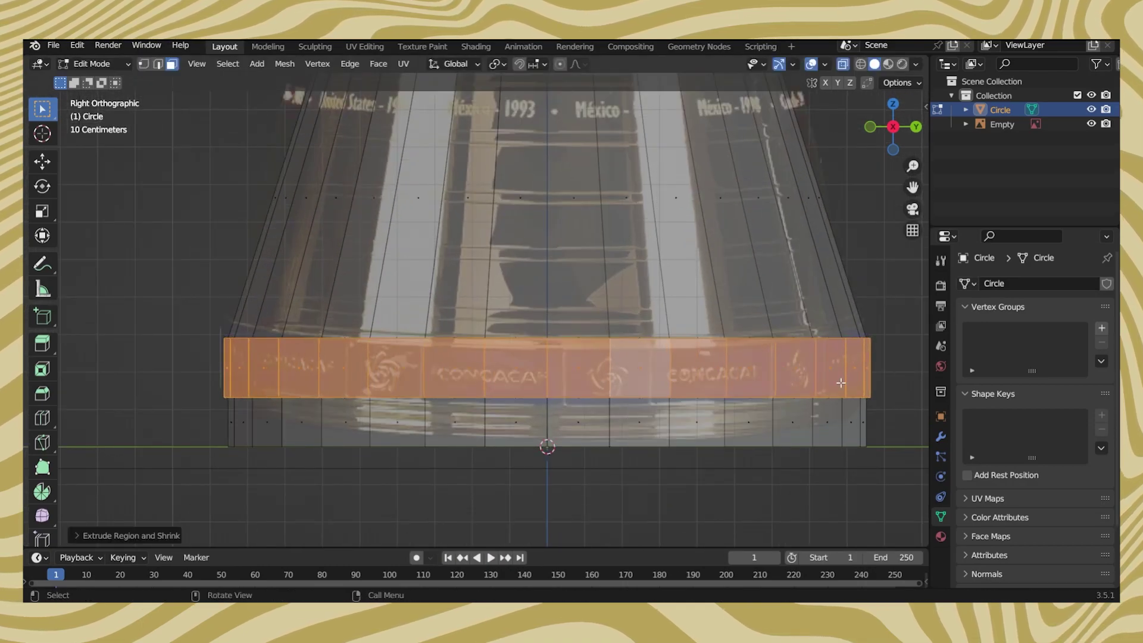
click(778, 424)
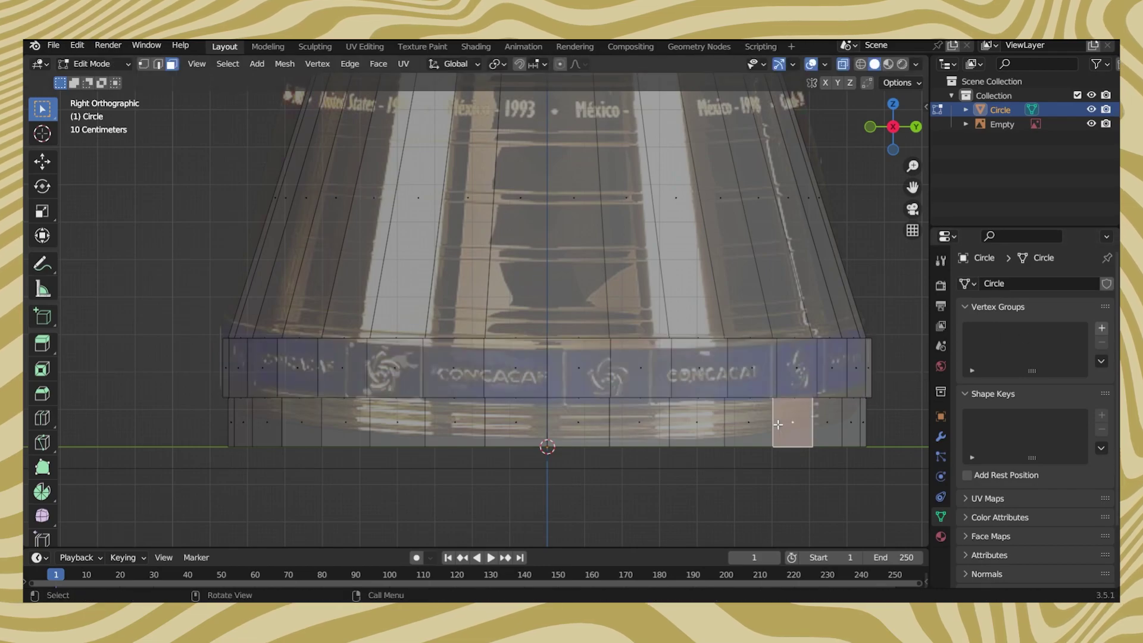
Add centred loop cuts below the logo band, then cancel a trial bevel.
click(735, 422)
right_click(735, 422)
scroll(738, 429, up, 1)
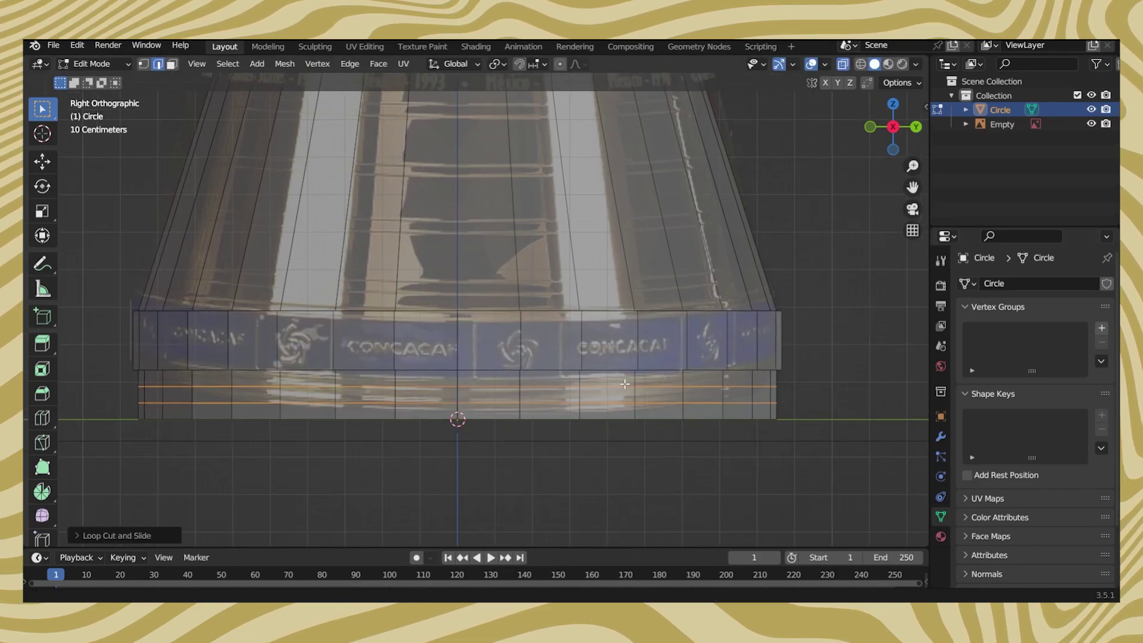
scroll(738, 435, up, 2)
key(ctrl+b)
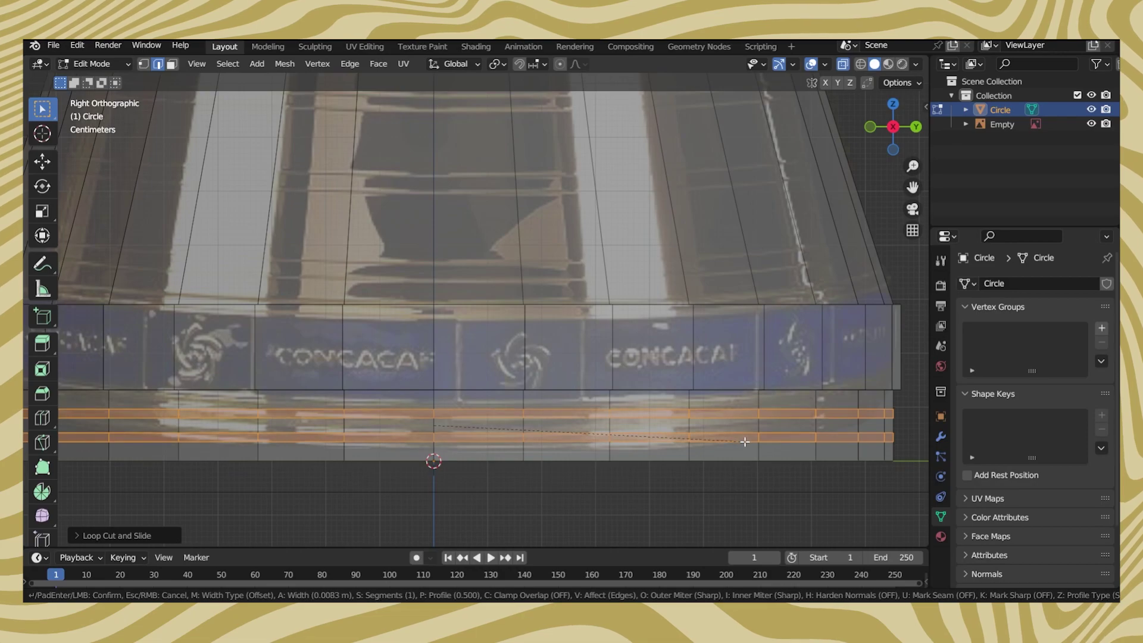
right_click(744, 441)
scroll(560, 327, down, 3)
Add edge loops across the cup wall and select the two loops below the logo band.
click(558, 321)
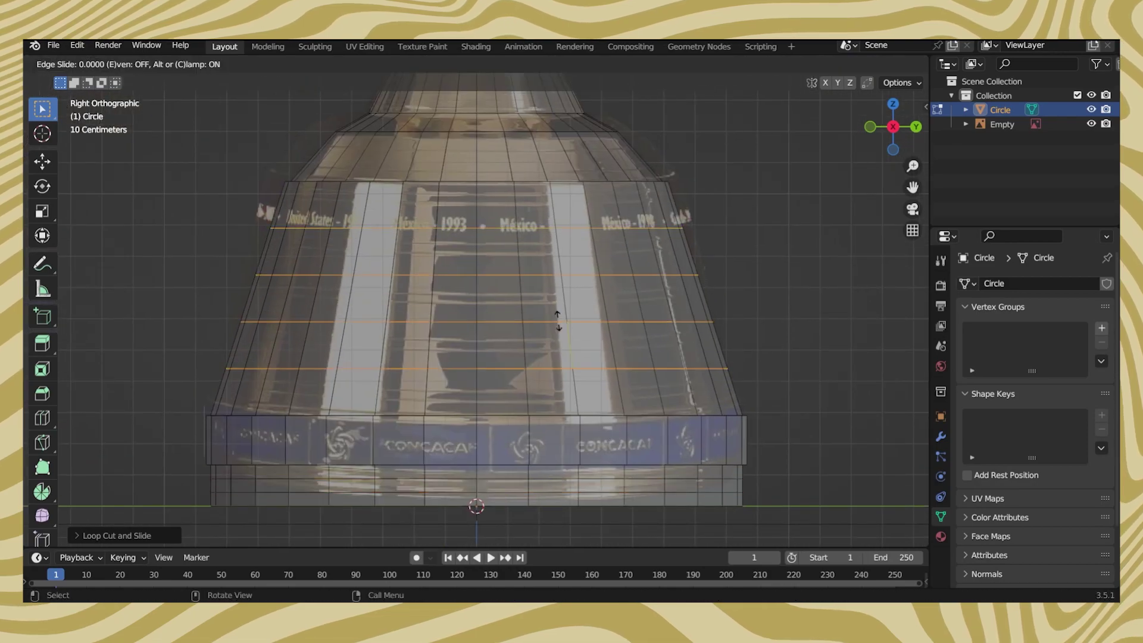
click(545, 225)
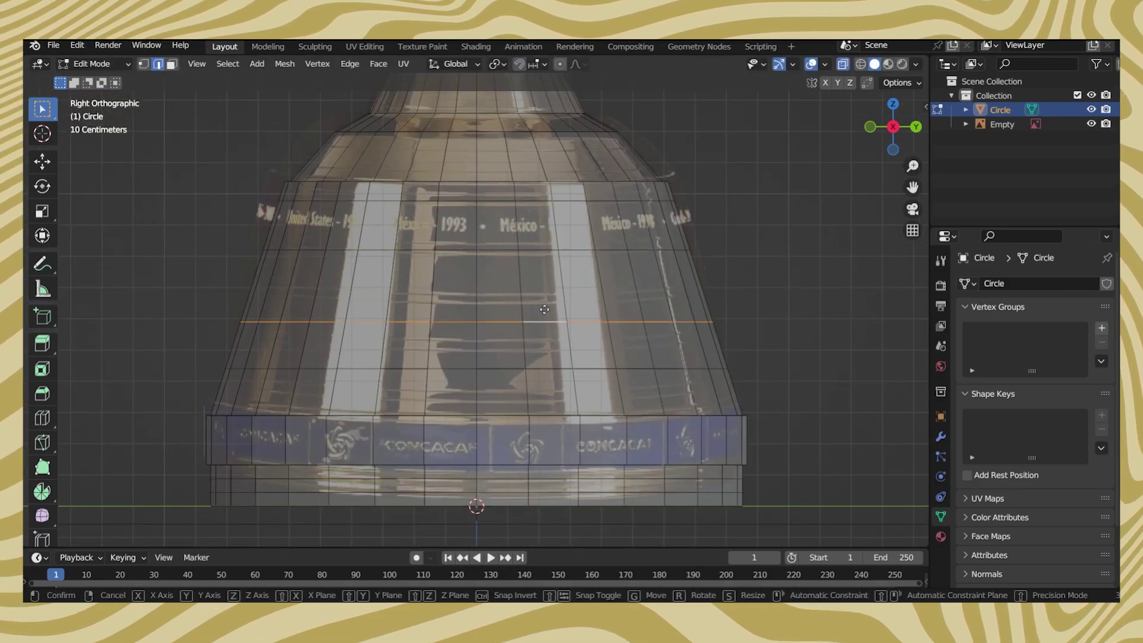
click(542, 370)
key(ctrl+r)
click(542, 350)
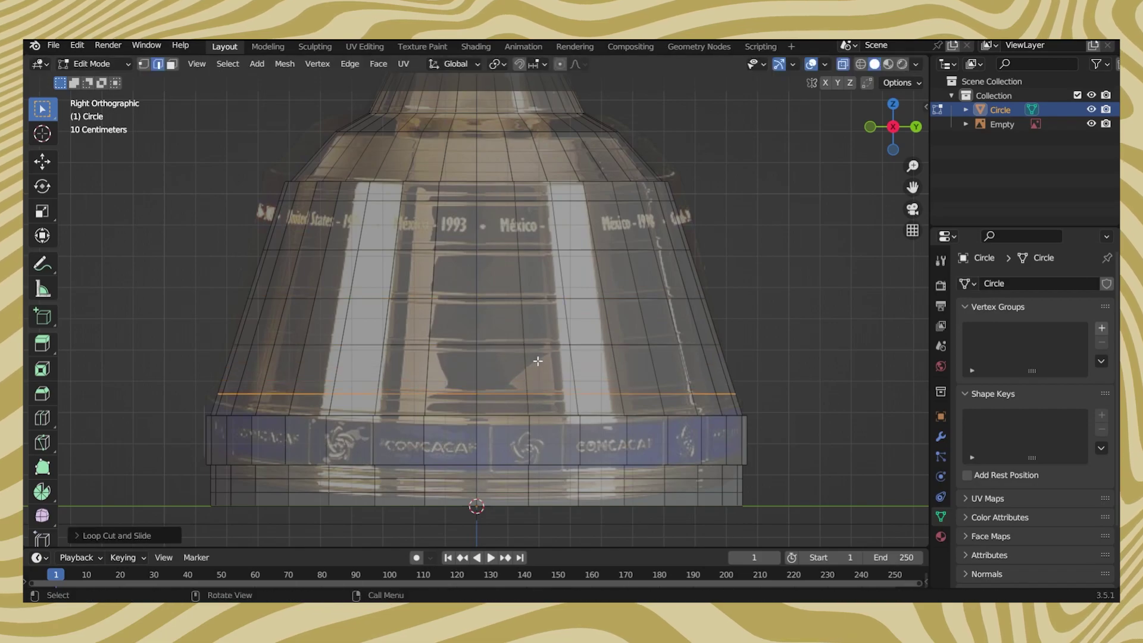
alt+shift+click(538, 351)
shift+middle_drag(538, 351, 538, 340)
shift+middle_drag(534, 246, 534, 145)
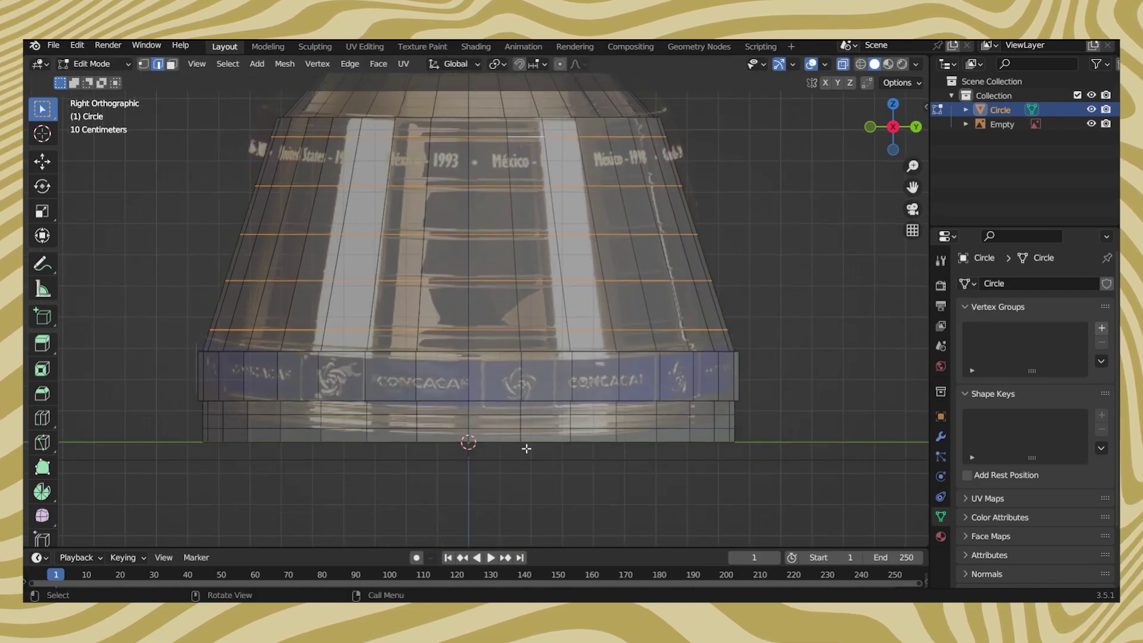
scroll(526, 416, up, 1)
scroll(536, 440, up, 1)
alt+shift+click(591, 459)
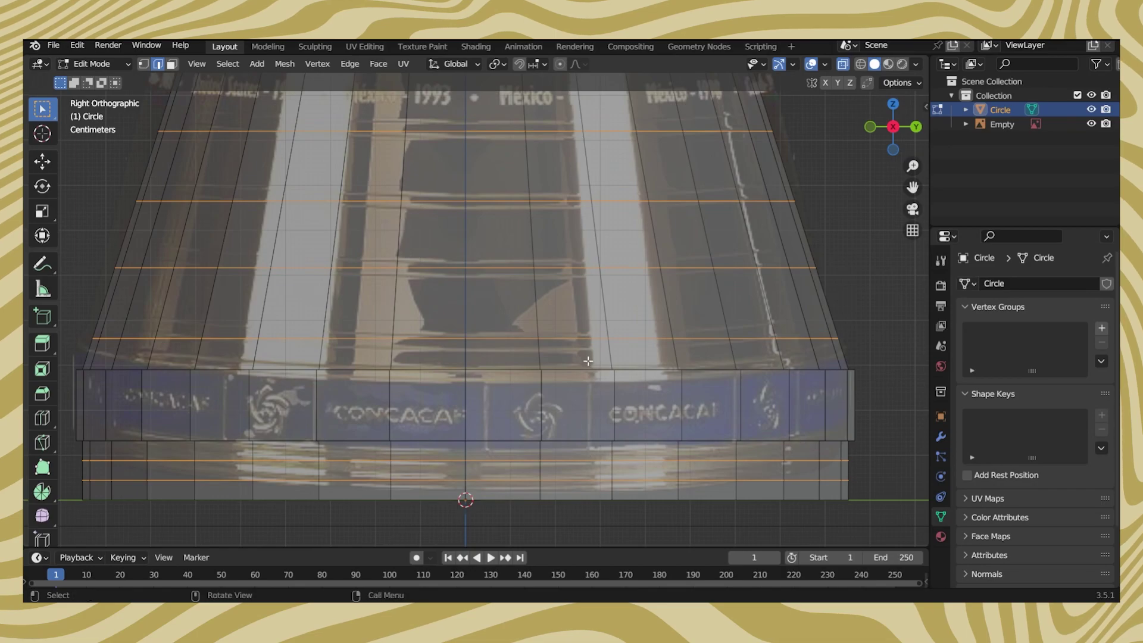
Bevel the two loops into narrow strips, push them inward, and undo a further bevel.
key(ctrl+b)
click(631, 470)
key(alt+e)
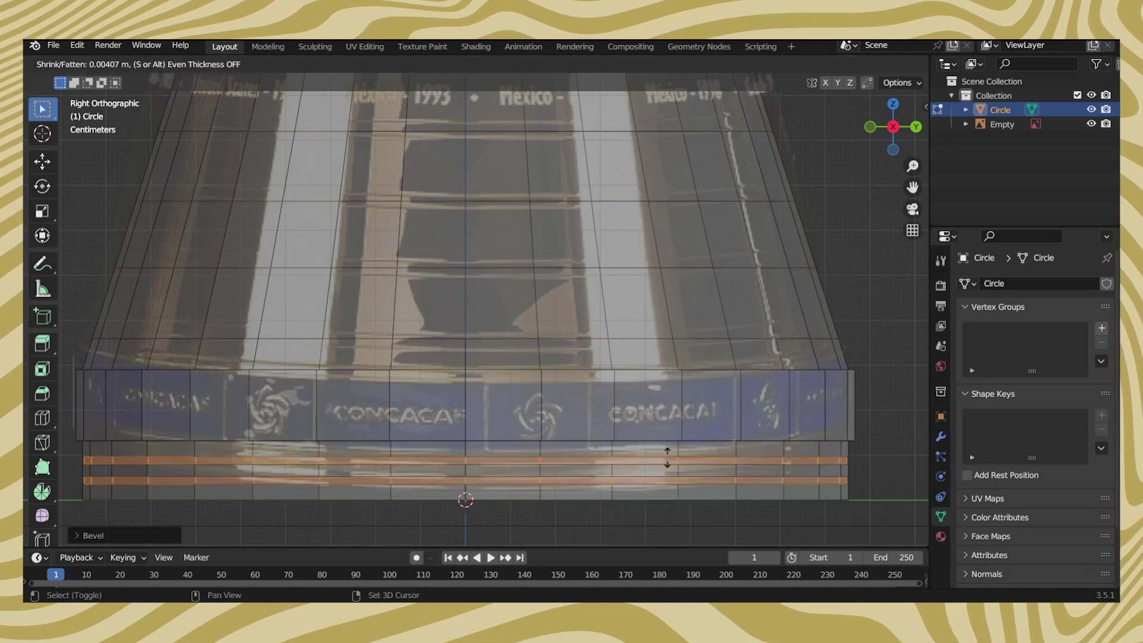
click(625, 433)
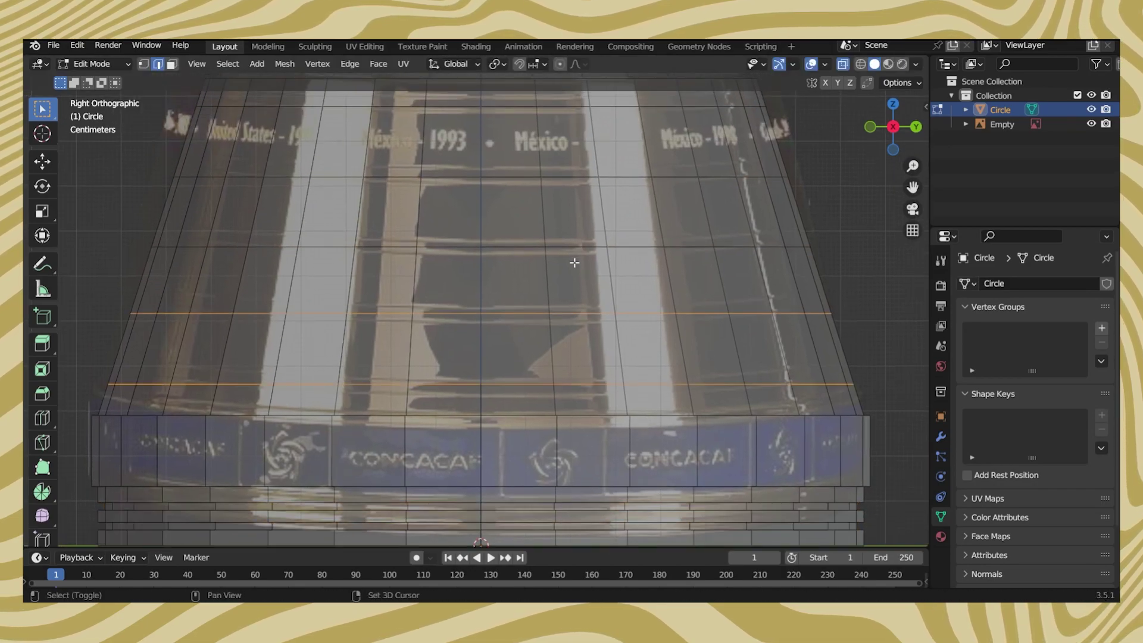
scroll(574, 182, up, 1)
shift+middle_drag(575, 183, 580, 250)
key(ctrl+b)
click(614, 337)
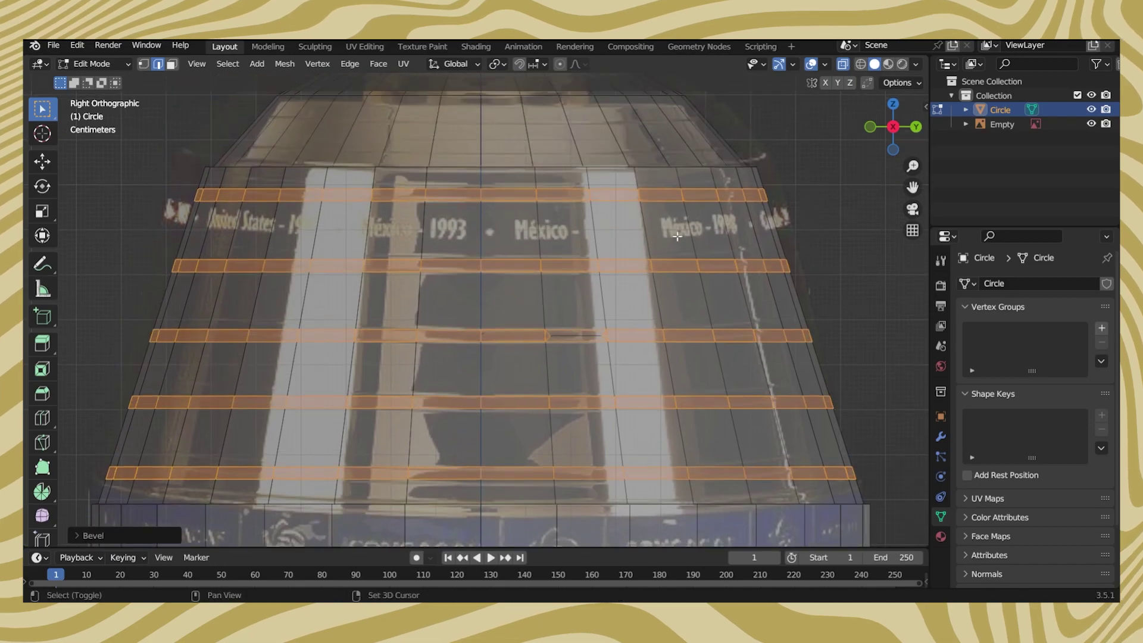
key(ctrl+z)
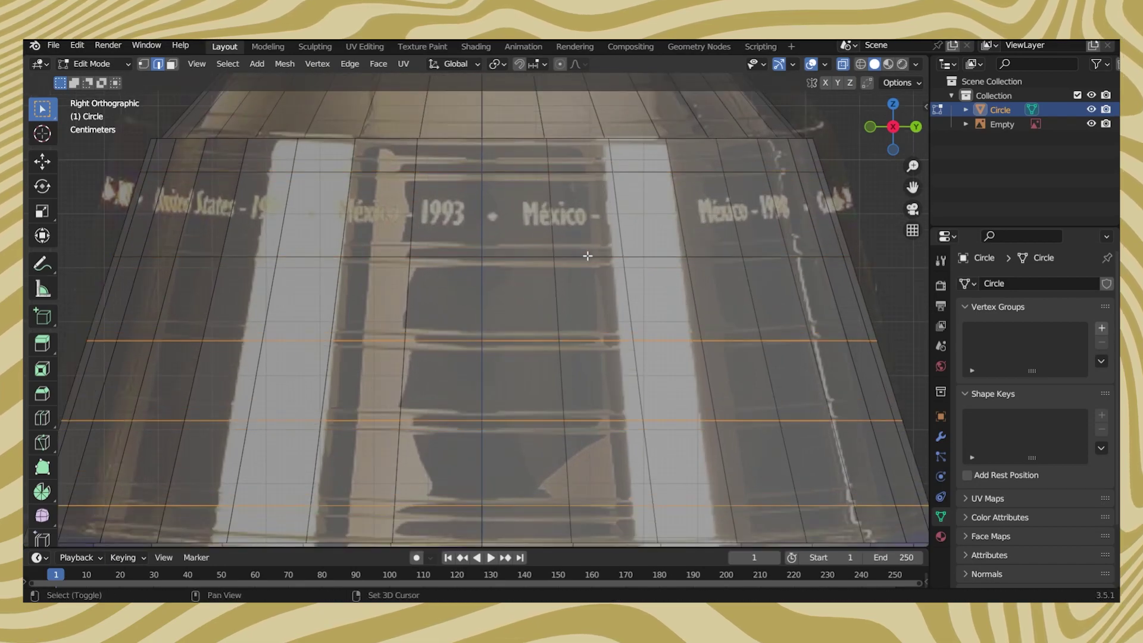
Bevel the upper loops into double strips, shrink them inward, and scale the loops horizontally.
alt+click(602, 181)
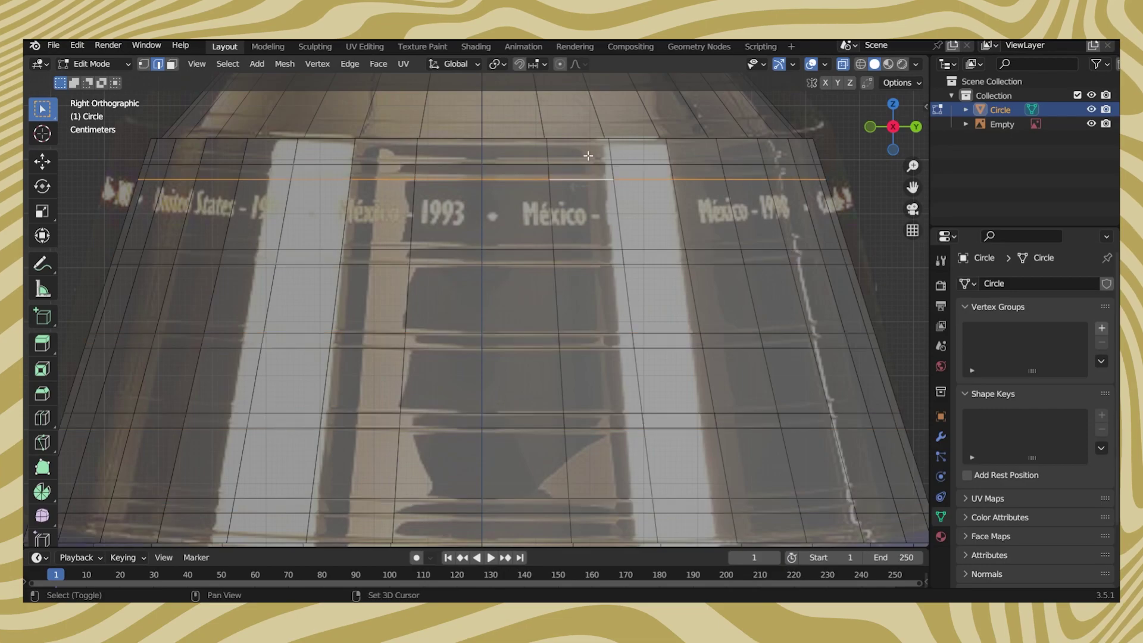
key(g)
key(g)
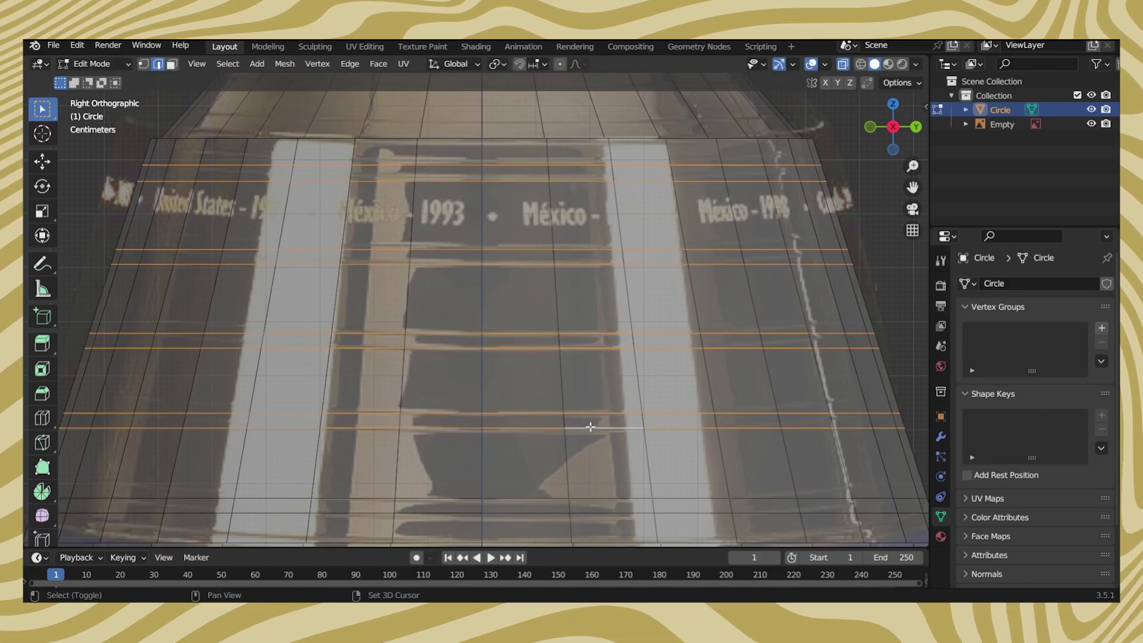
shift+scroll(589, 426, down, 3)
key(ctrl+b)
click(595, 467)
key(alt+s)
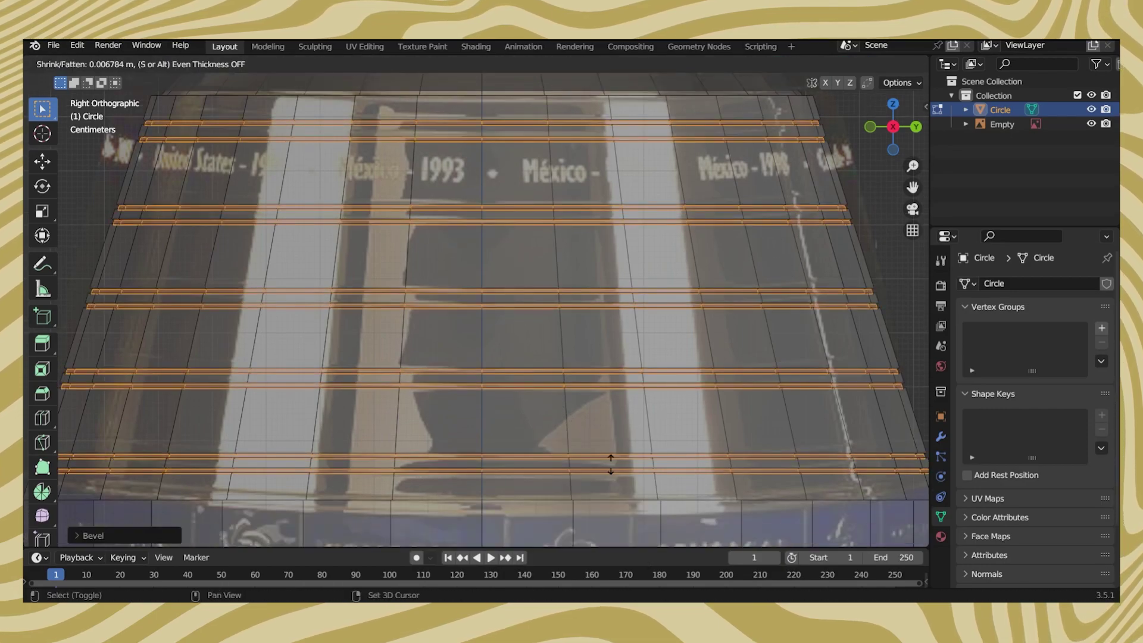
click(610, 465)
key(s)
key(shift+z)
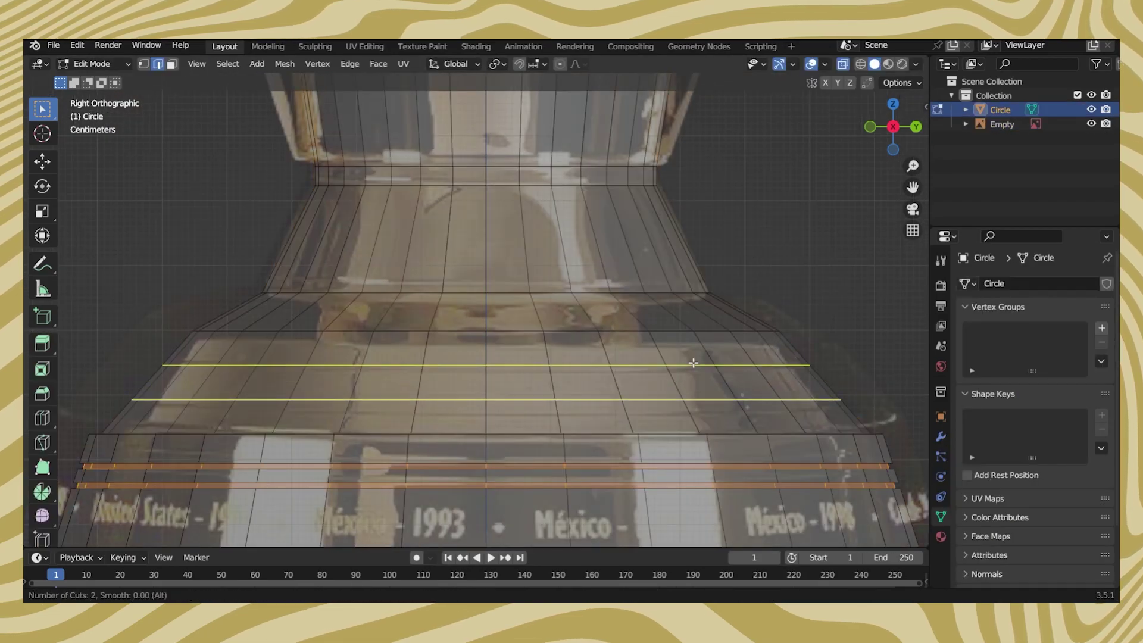
click(693, 362)
right_click(693, 362)
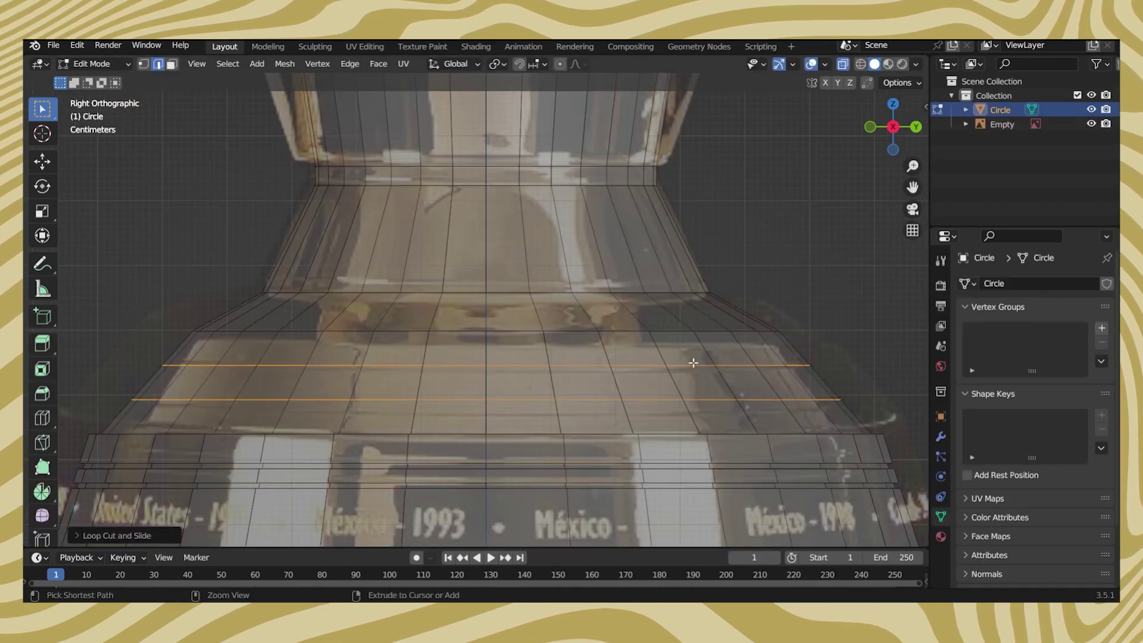
click(772, 330)
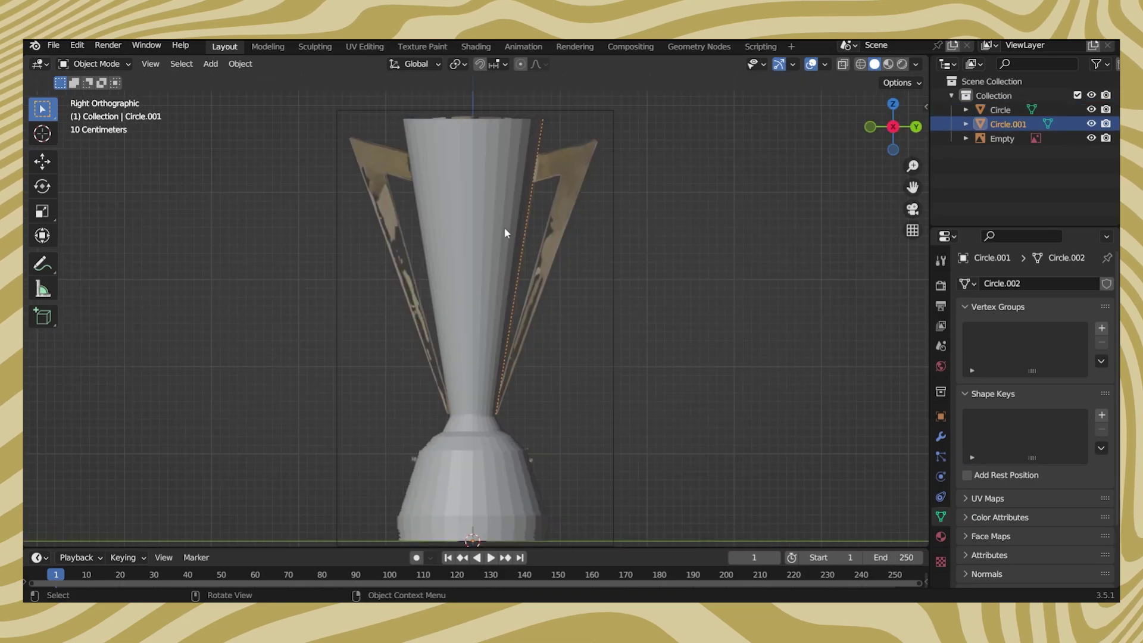
In the arm's Edit Mode, add a loop cut and slide the corner vertex left along its edge.
key(Tab)
key(ctrl+r)
scroll(560, 172, up, 2)
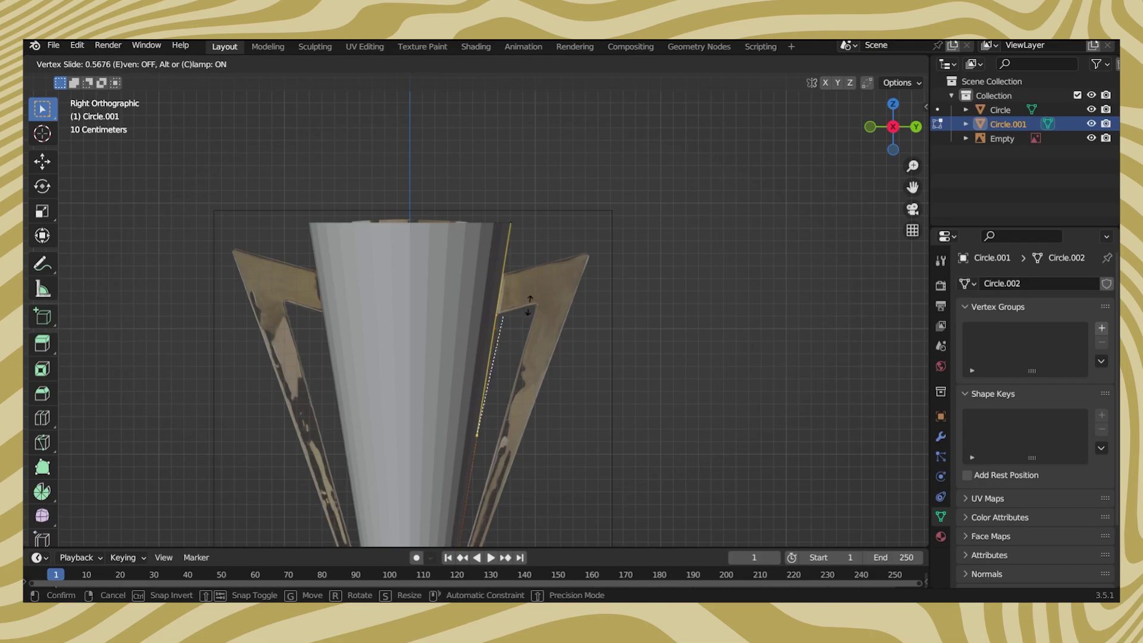
scroll(529, 304, up, 3)
click(546, 372)
scroll(546, 372, down, 4)
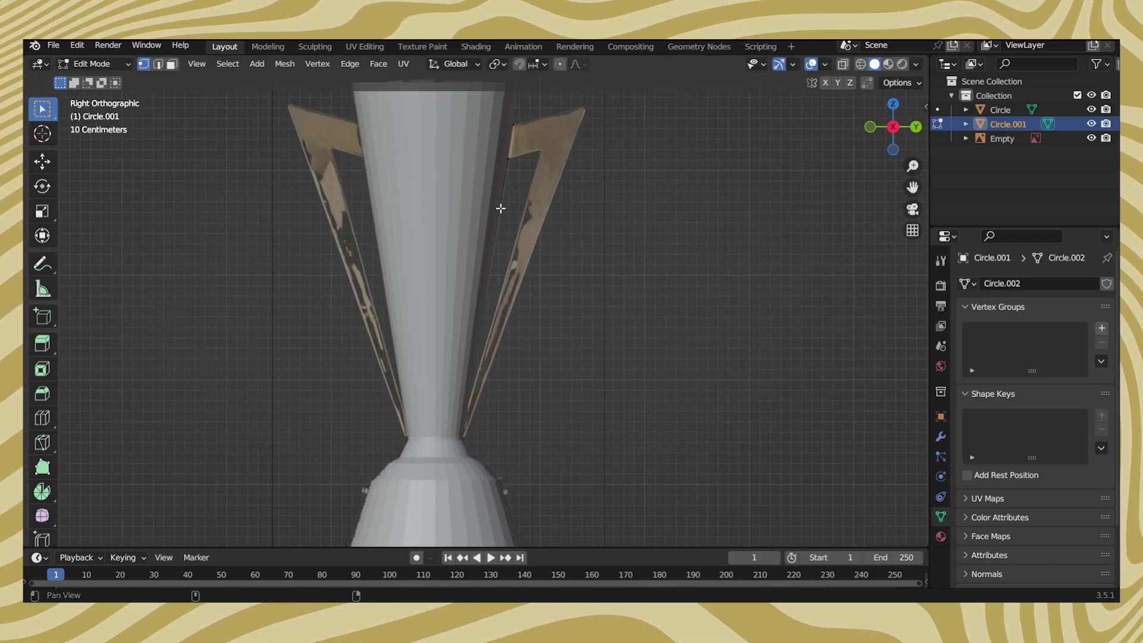
scroll(571, 280, up, 4)
key(shift+v)
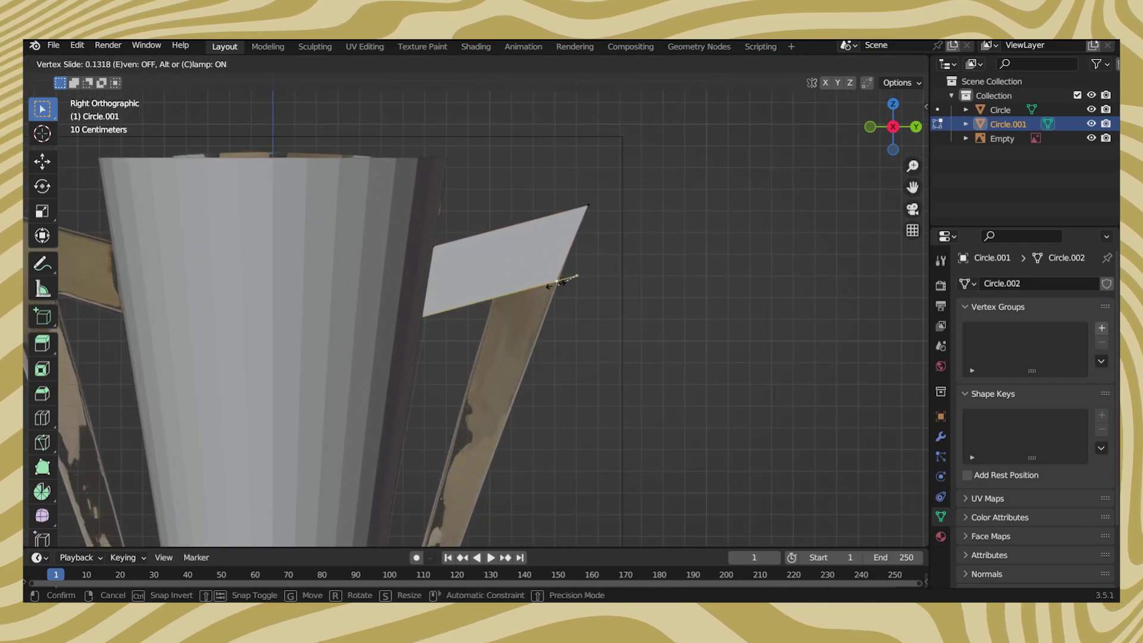
click(536, 283)
scroll(512, 288, down, 4)
scroll(471, 516, up, 4)
With X-ray on, slide and lower vertices to trace the photo's right handle, then exit Edit Mode.
key(g)
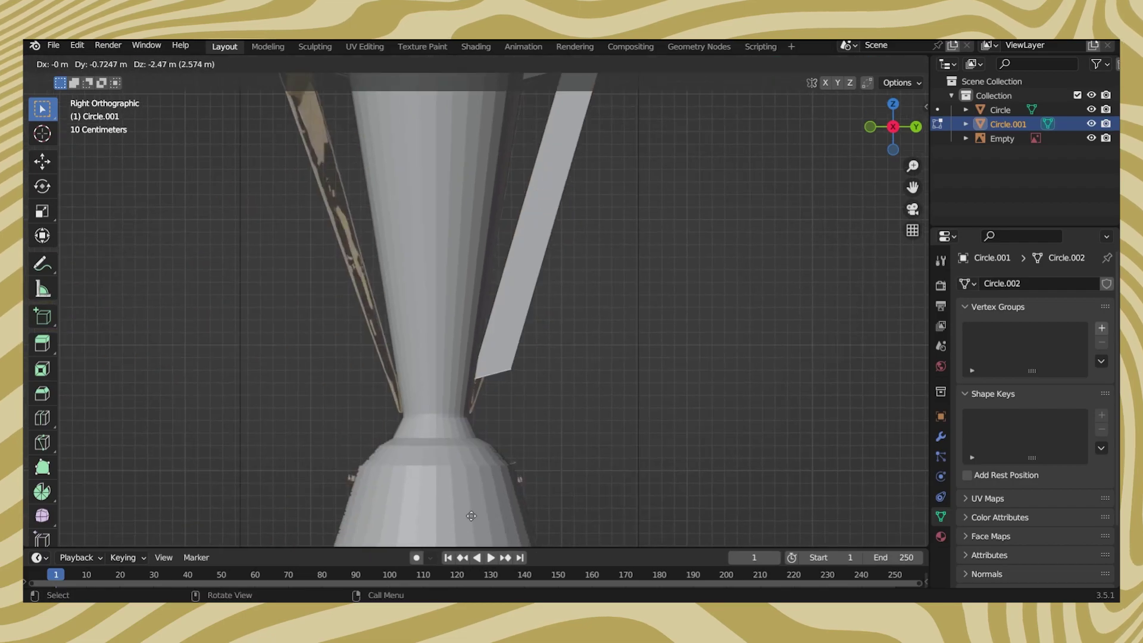
click(836, 68)
scroll(476, 381, up, 3)
key(shift+v)
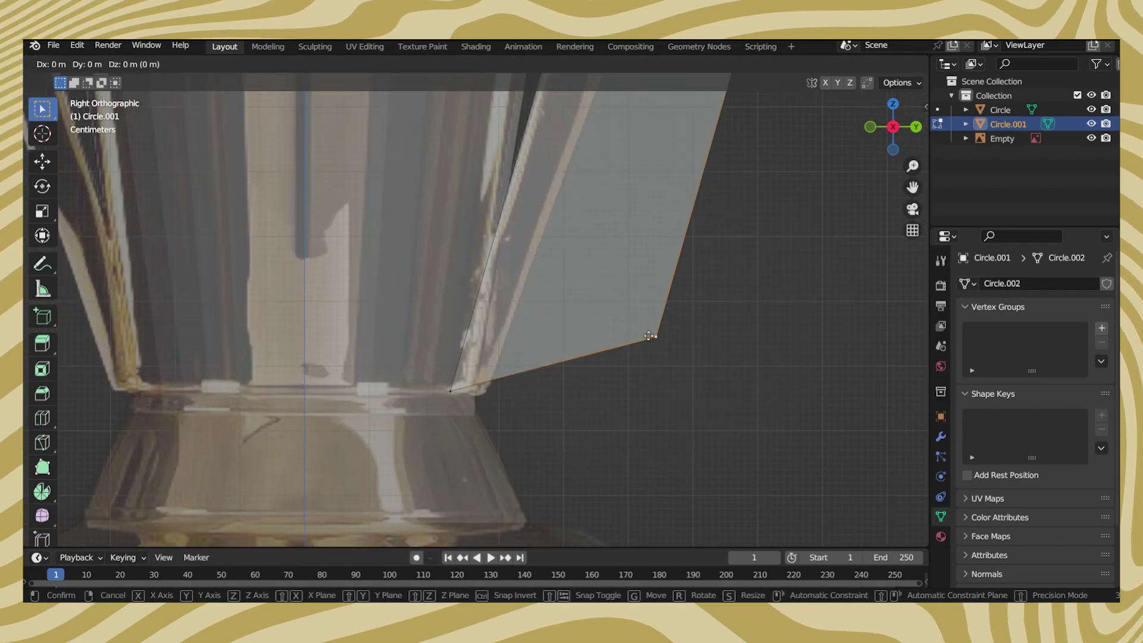
click(484, 380)
key(g)
key(z)
click(476, 388)
scroll(475, 388, down, 3)
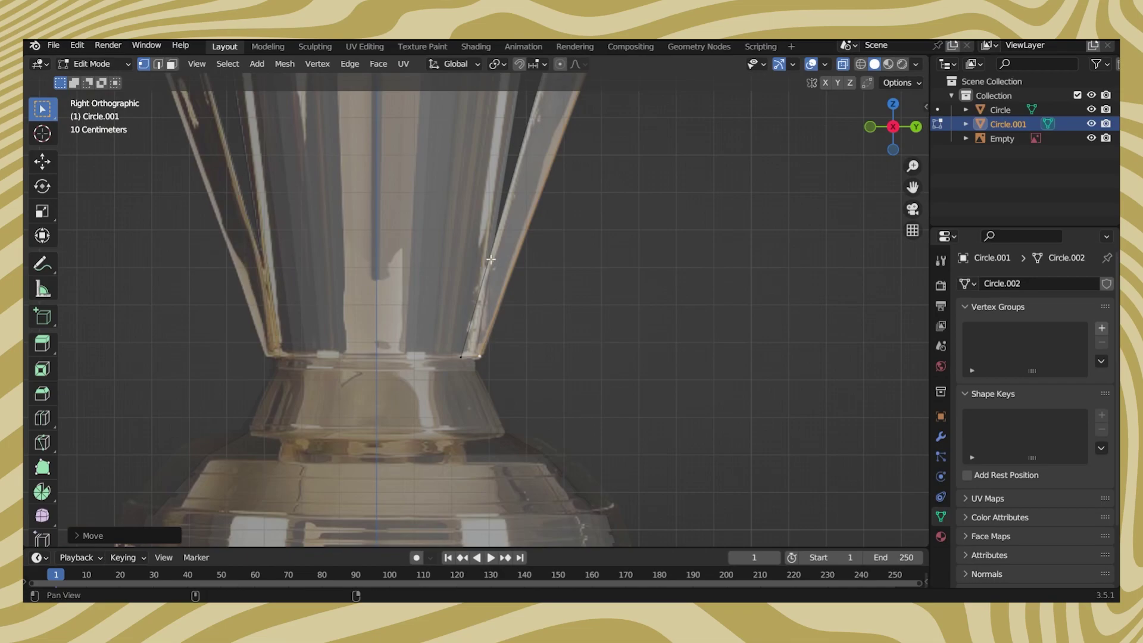
scroll(488, 334, down, 2)
key(Tab)
scroll(494, 280, up, 2)
Turn off X-ray and give the arm a Solidify modifier 0.04 m thick.
click(844, 62)
scroll(863, 268, down, 3)
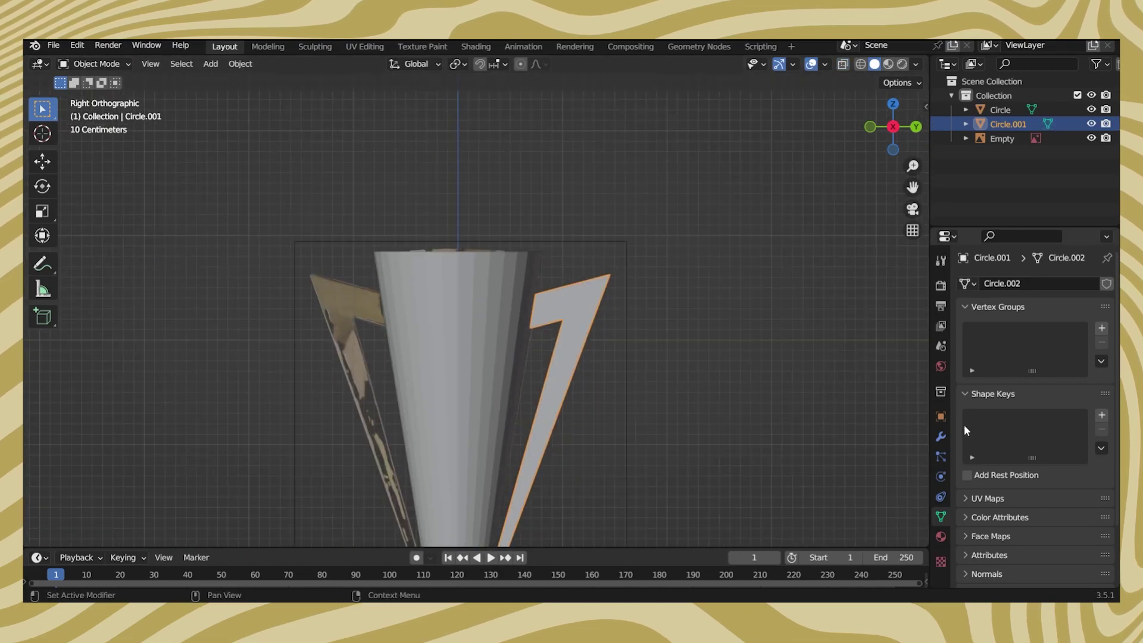
click(941, 437)
click(1014, 285)
click(860, 524)
double_click(1056, 360)
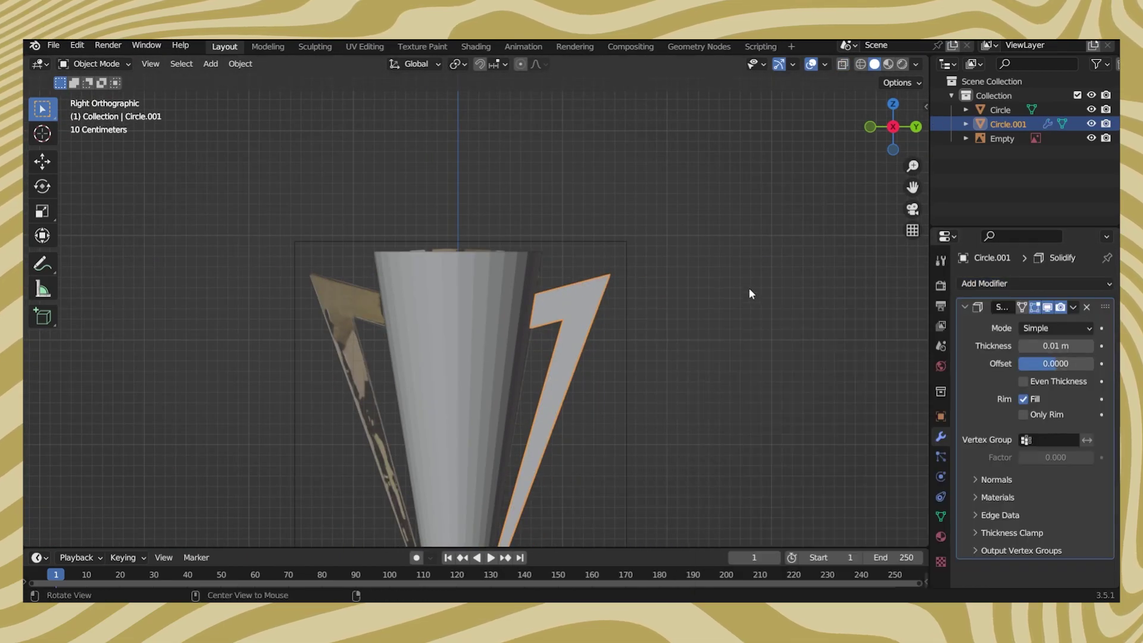
middle_drag(749, 293, 898, 285)
drag(1055, 345, 1048, 345)
Apply the arm's location, then mirror it across Y around the Circle cup body.
key(ctrl+a)
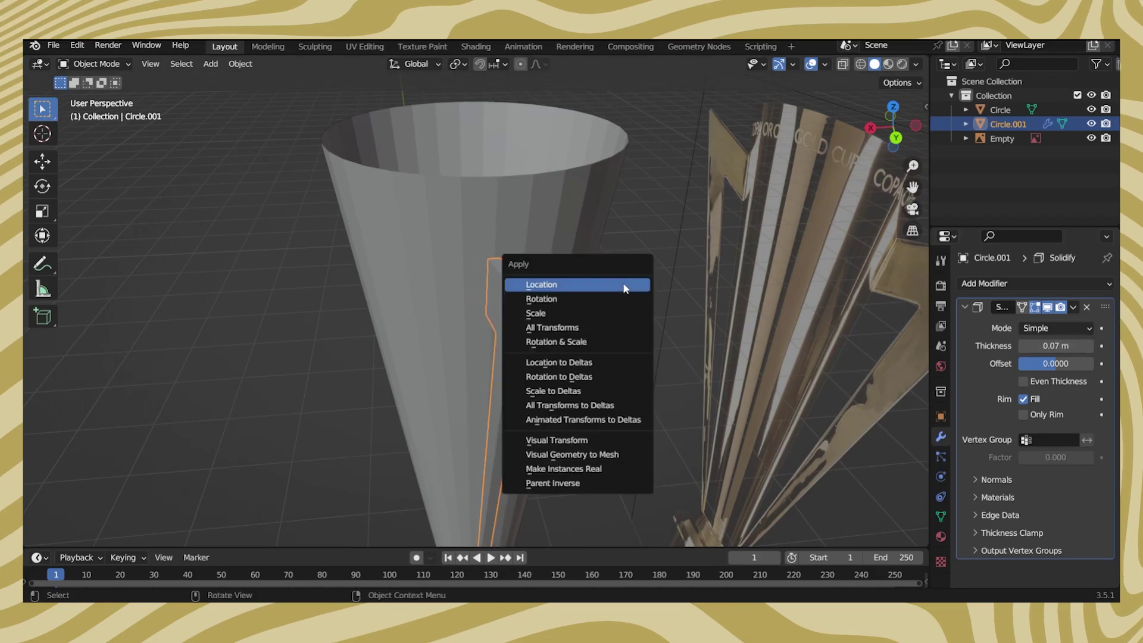
click(548, 314)
scroll(541, 289, down, 5)
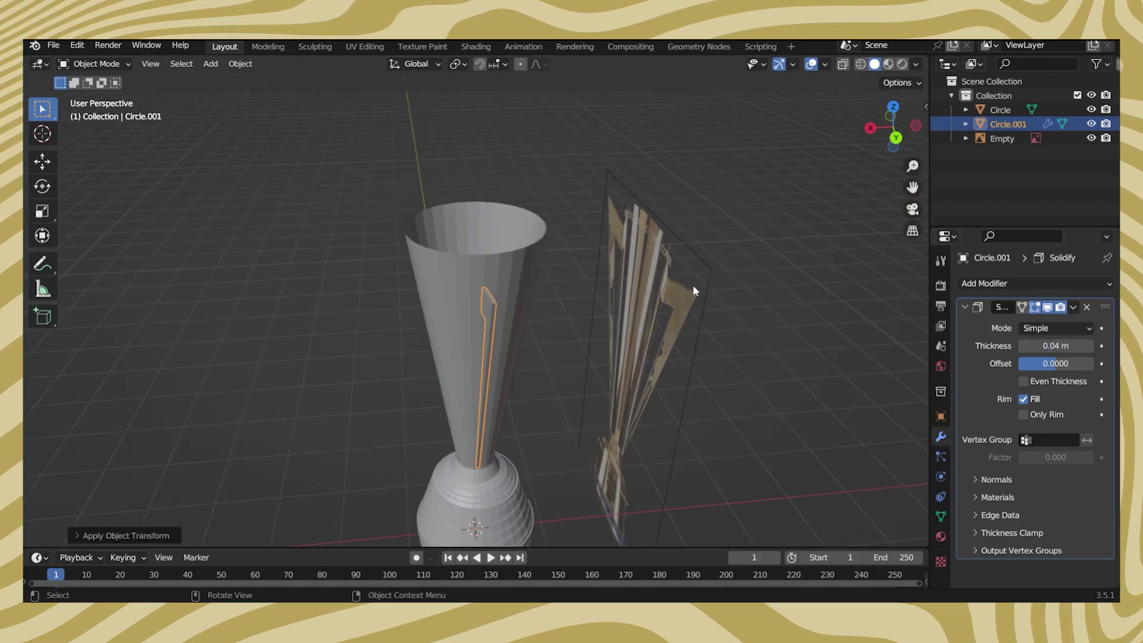
click(1035, 283)
click(836, 446)
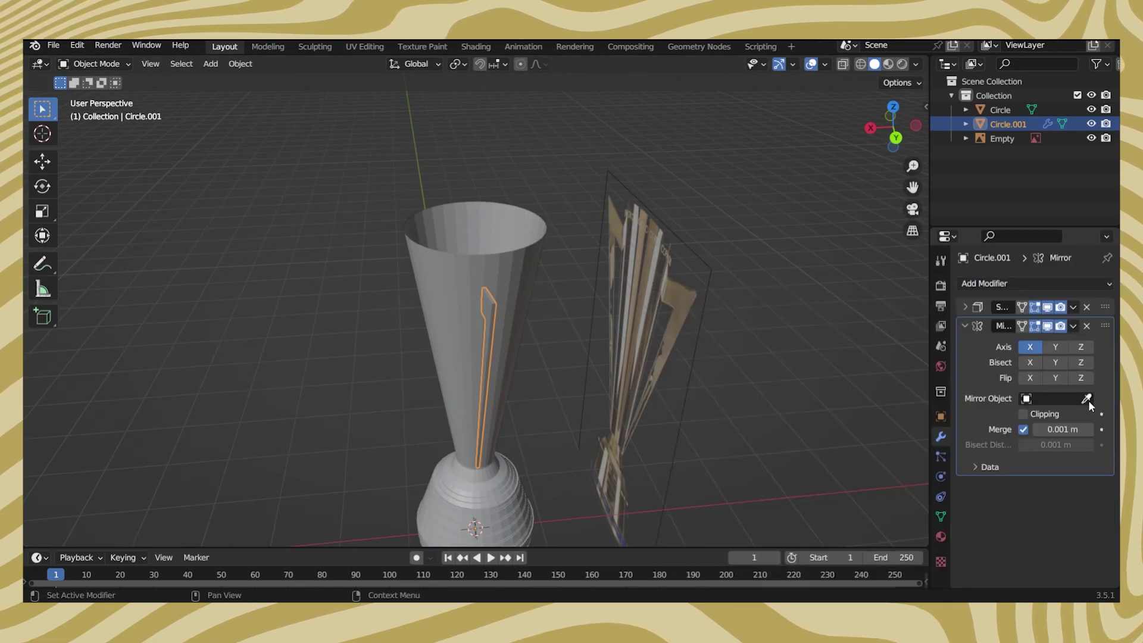
click(1055, 347)
middle_drag(804, 321, 937, 300)
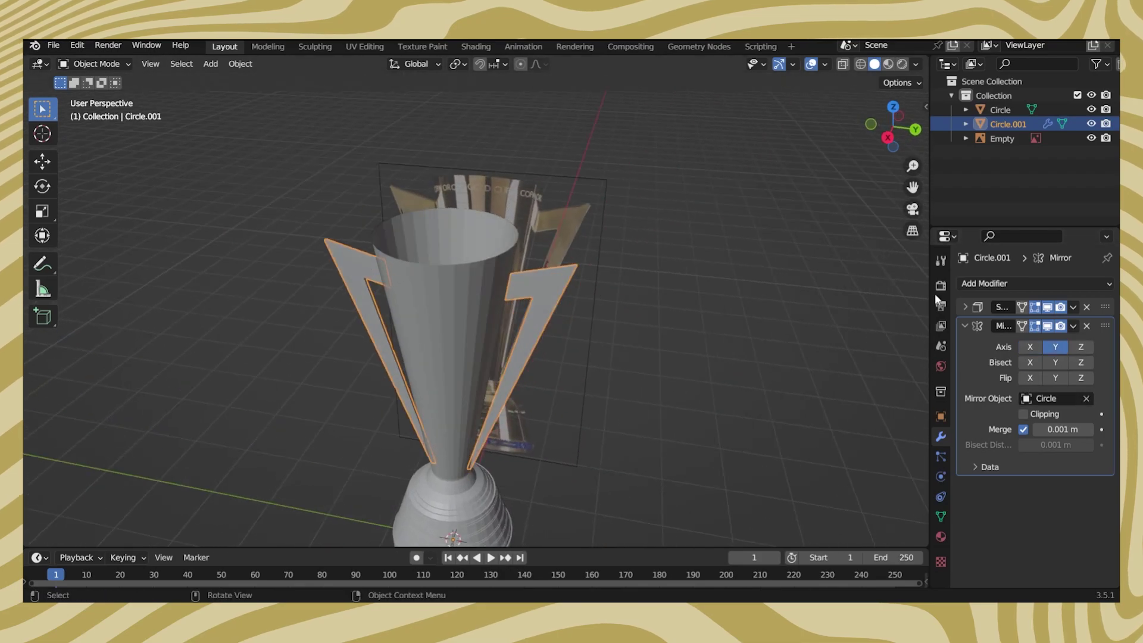
Move the reference image Empty into a new hidden collection named Ref.
click(991, 138)
key(m)
click(669, 163)
key(Return)
Enter Edit Mode on the cup body to loop-cut around its base.
middle_drag(639, 274, 559, 342)
scroll(559, 342, up, 3)
click(512, 321)
key(Tab)
key(ctrl+r)
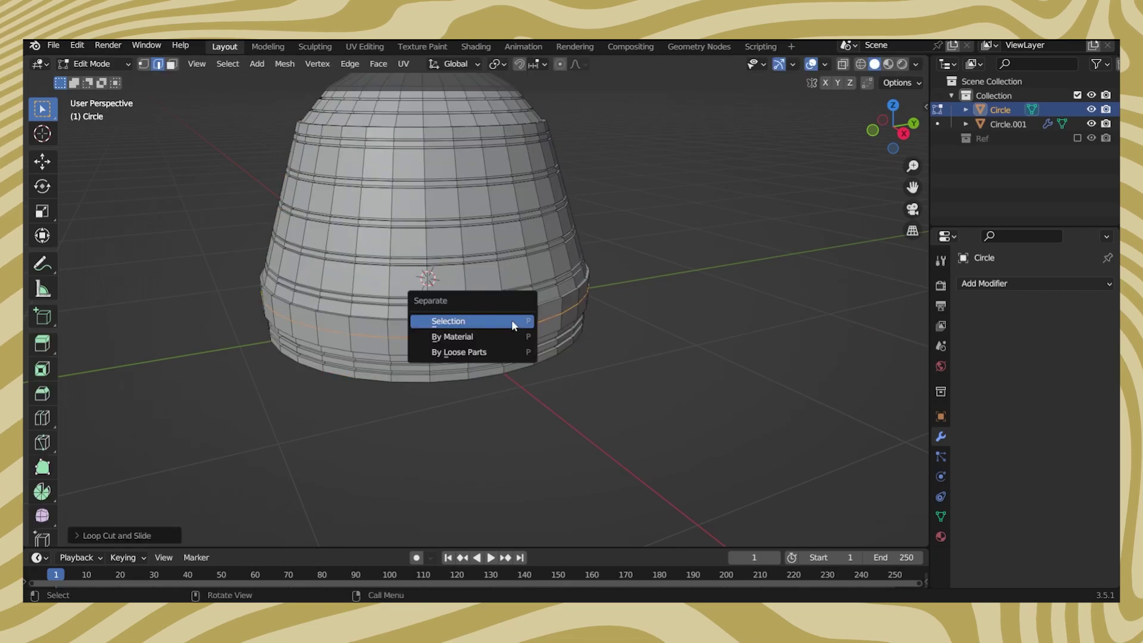
Separate the base loop into a ring, convert it to a curve, and snap the cursor there.
click(512, 321)
key(Tab)
right_click(513, 330)
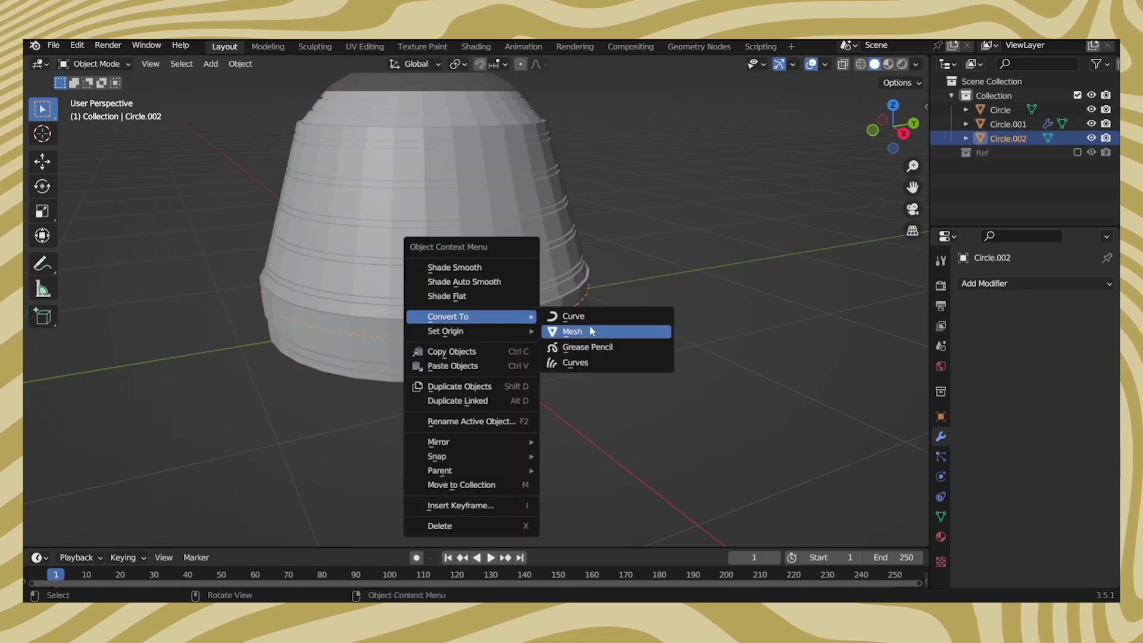
click(589, 316)
right_click(598, 332)
click(678, 275)
key(shift+s)
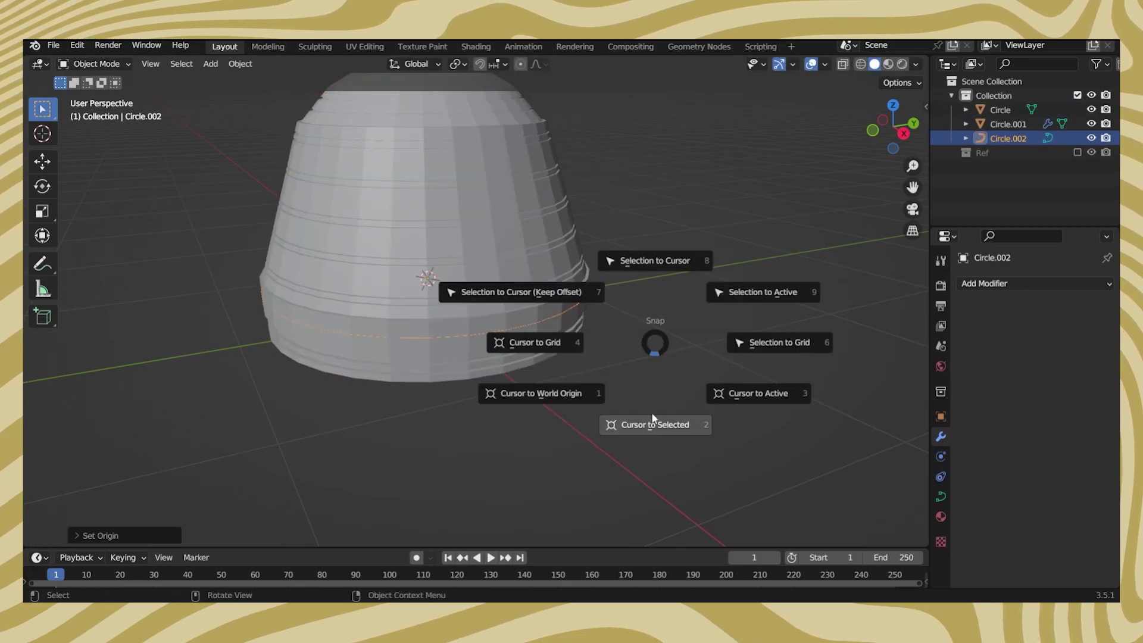
click(651, 416)
Add an isolated text object reading 'Concacaf Gold Cup'.
middle_drag(651, 416, 573, 337)
key(shift+a)
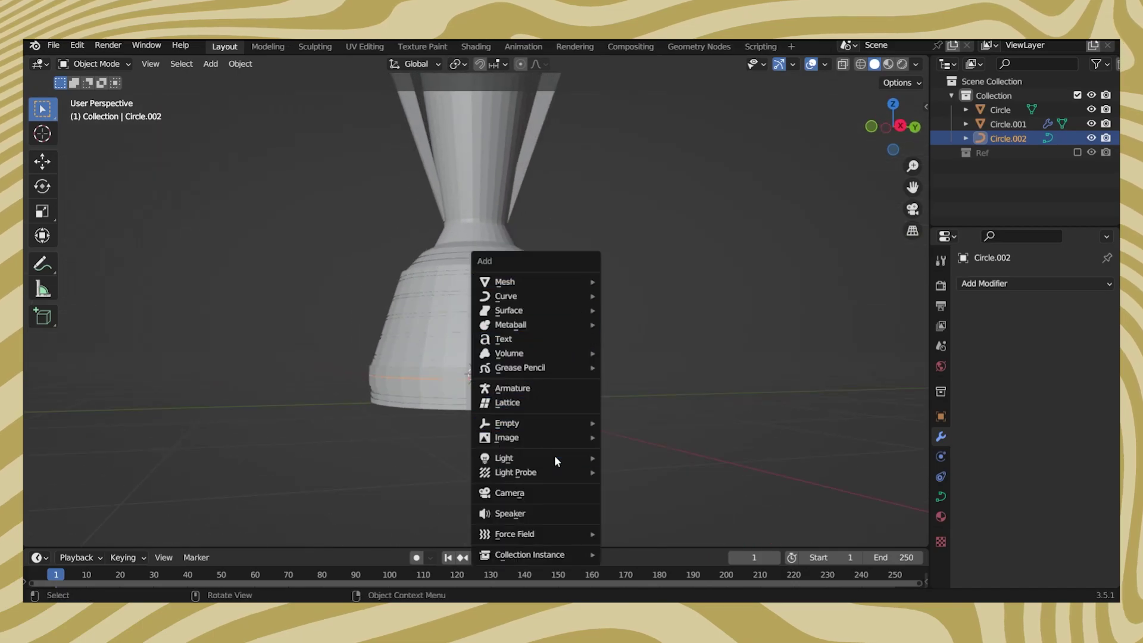
click(541, 339)
key(KP_Divide)
scroll(476, 321, down, 3)
key(Tab)
key(ctrl+a)
key(ctrl+b)
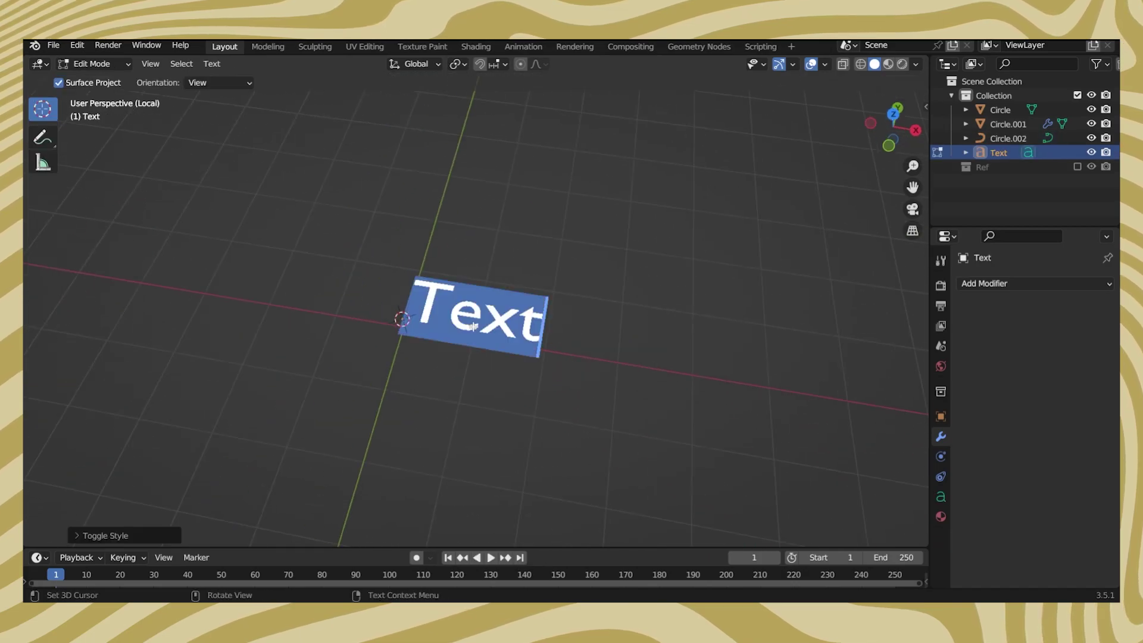
text(Concacaf Gold Cup)
scroll(644, 311, up, 2)
key(Tab)
Centre the text horizontally and vertically and set its font to Arial Bold.
click(940, 496)
scroll(1005, 450, down, 5)
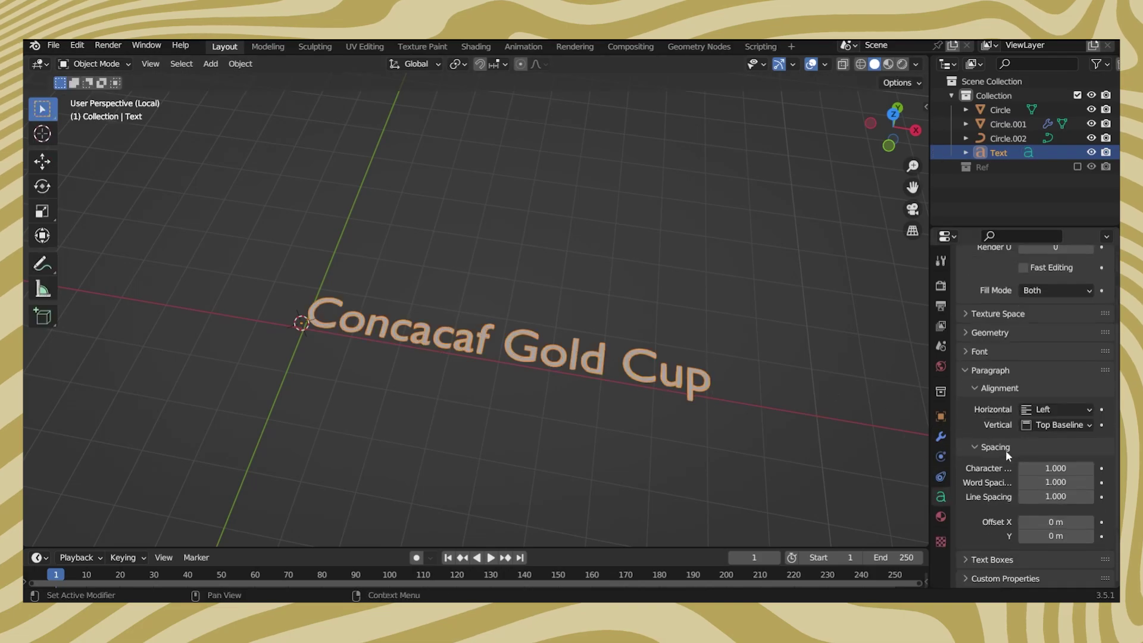
click(1050, 441)
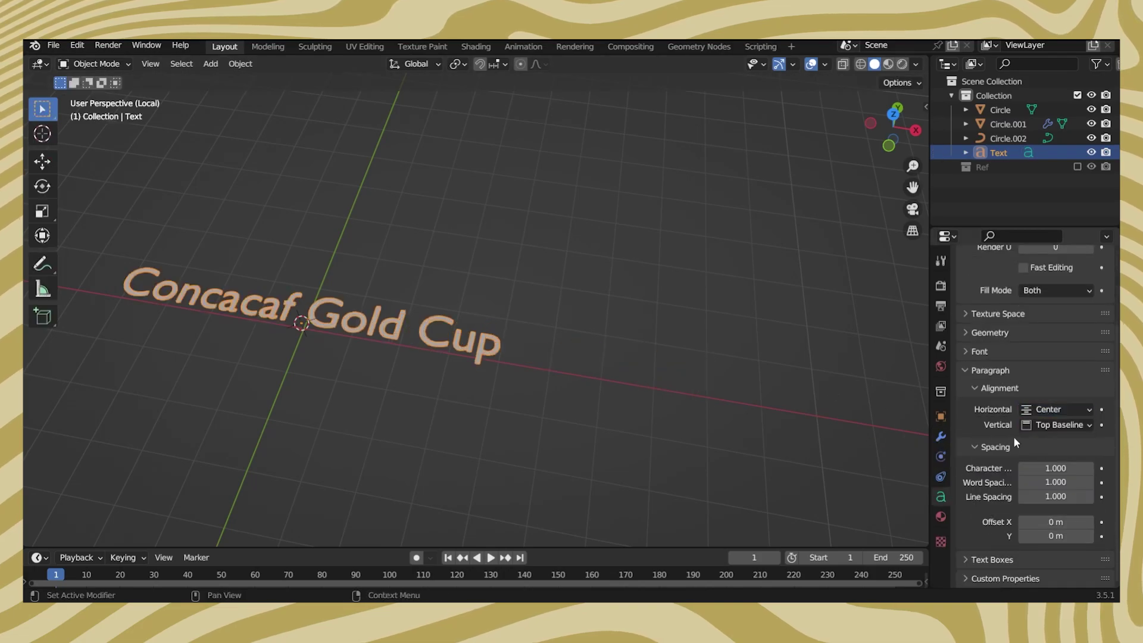
click(1019, 471)
click(1006, 352)
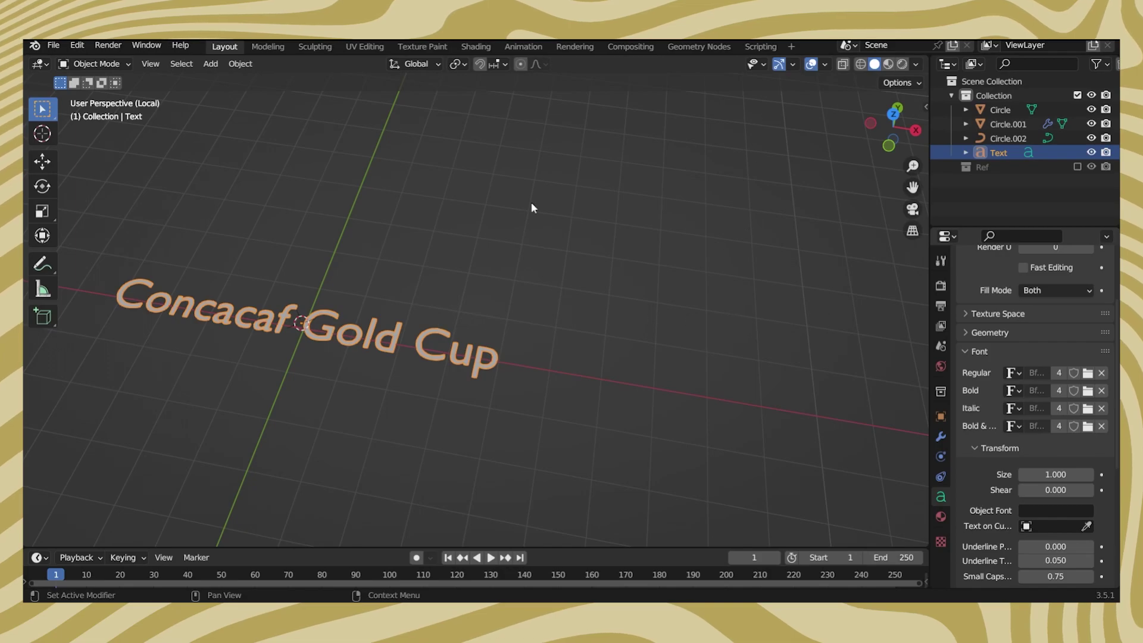
Rotate the text 90 degrees on X to stand it upright.
key(r)
key(x)
key(9)
key(0)
key(Return)
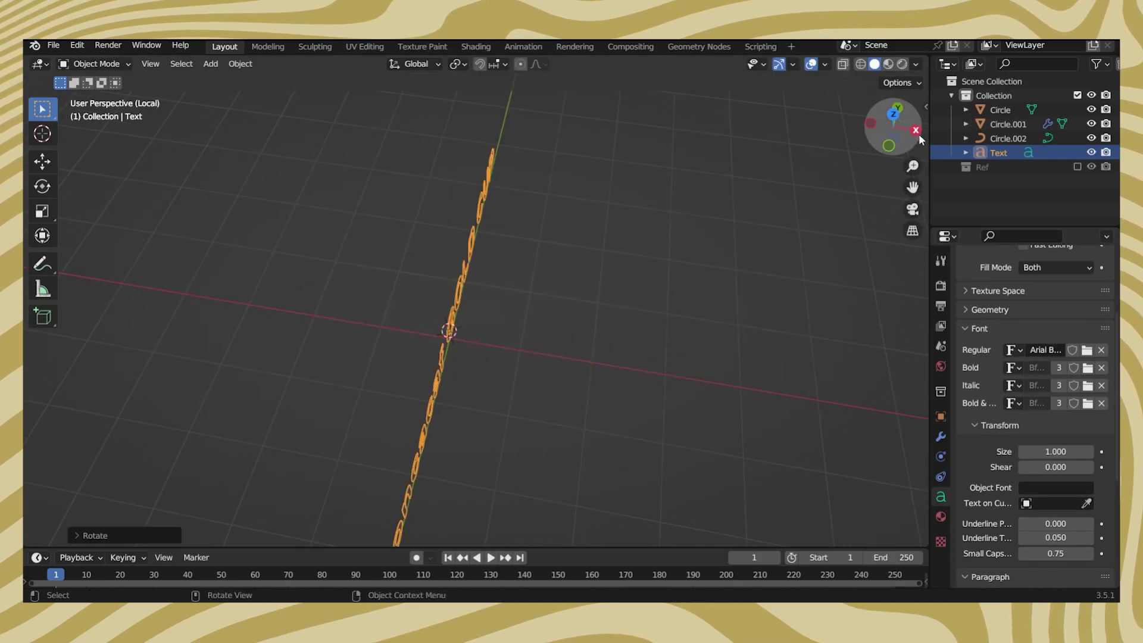
From the right view, exit local view and scale the text down to fit the base.
click(916, 130)
key(KP_Divide)
key(s)
click(782, 182)
key(KP_3)
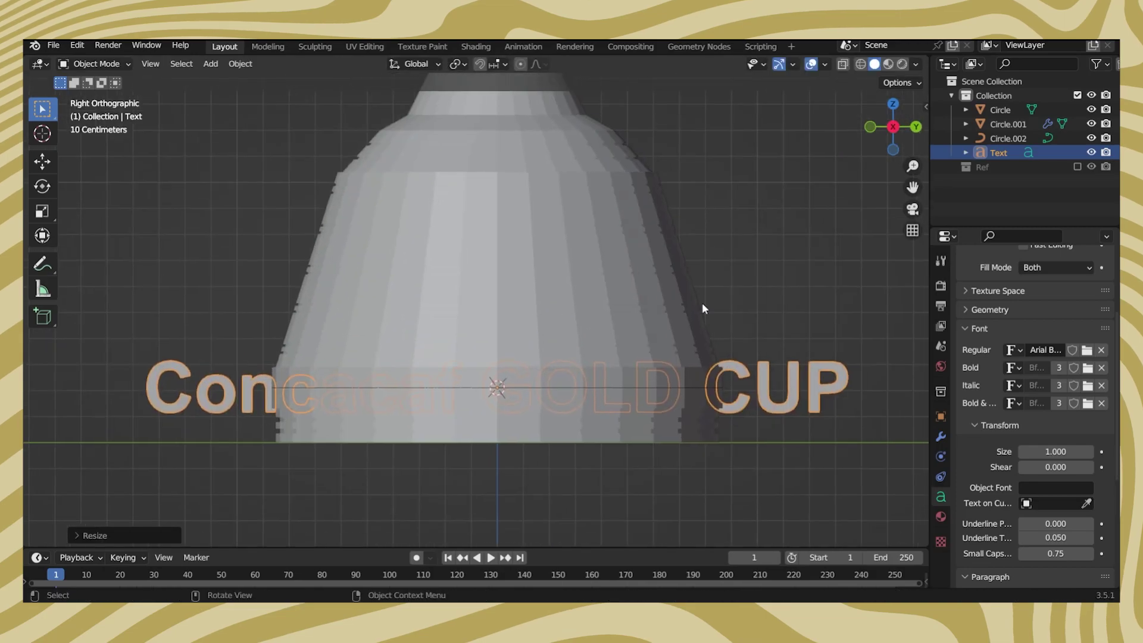
key(s)
click(621, 349)
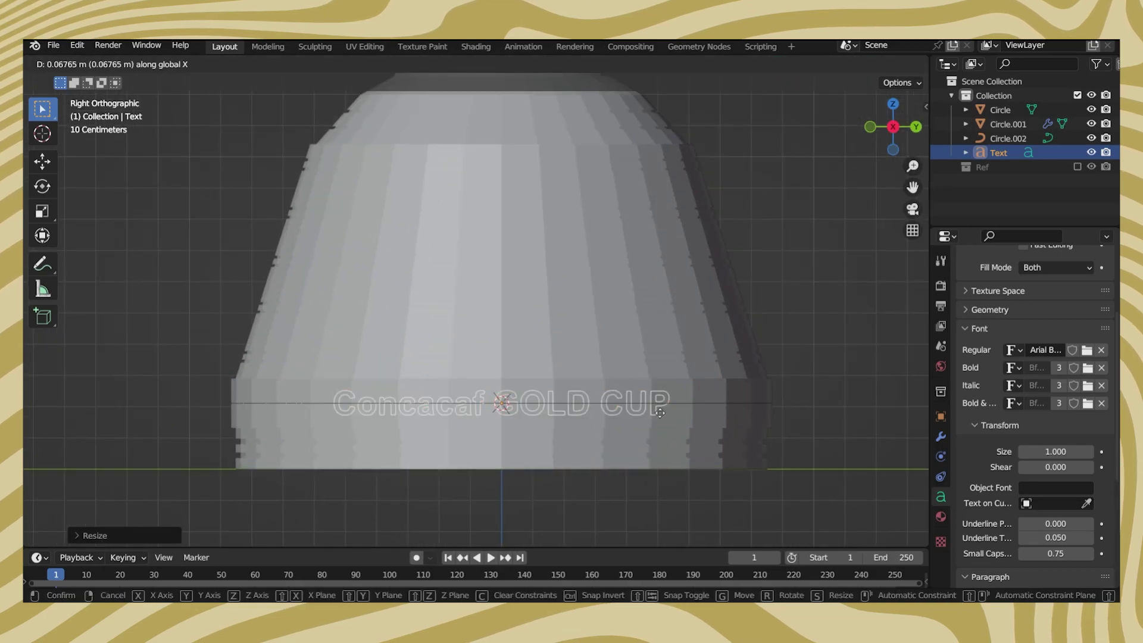
mouse_move(629, 359)
middle_down()
mouse_move(402, 369)
mouse_move(866, 316)
middle_up()
Convert the text object into a mesh.
key(KP_Divide)
key(Tab)
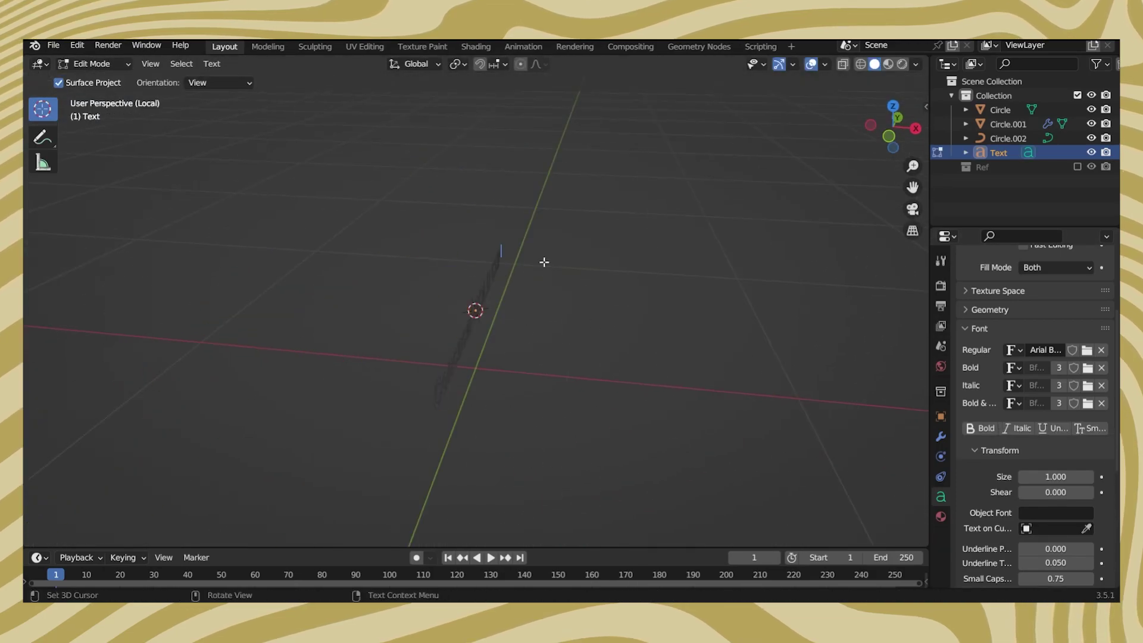
key(Tab)
right_click(488, 247)
click(619, 250)
Add and apply a Sharp Remesh at depth 8, keeping disconnected letter pieces.
middle_drag(776, 387, 905, 424)
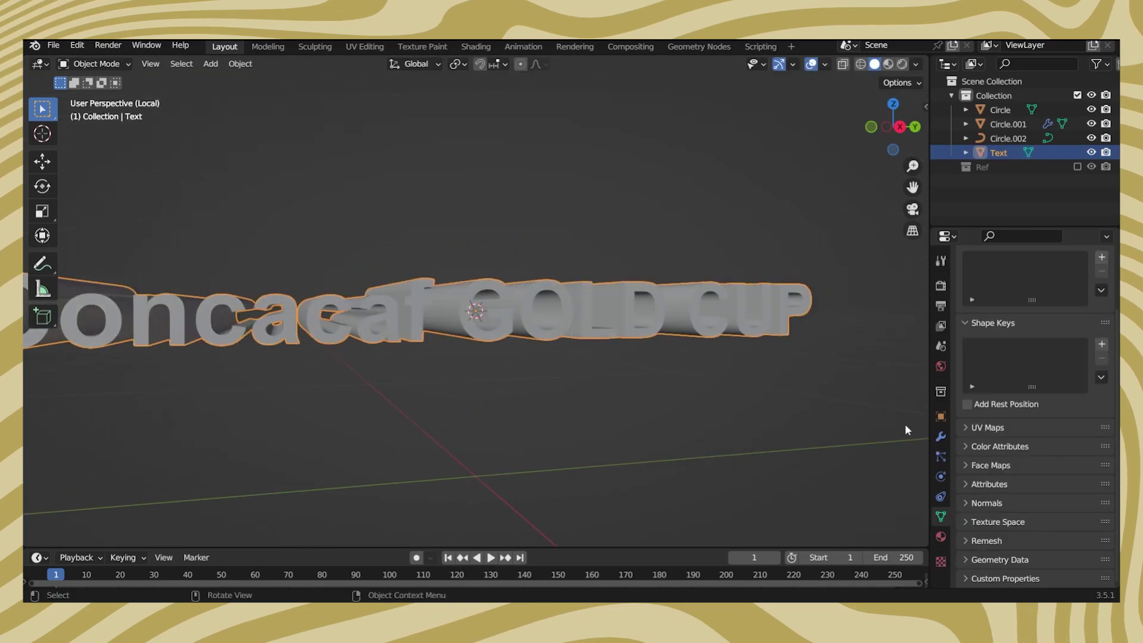
click(940, 436)
click(1036, 284)
click(791, 477)
click(1053, 328)
click(1044, 395)
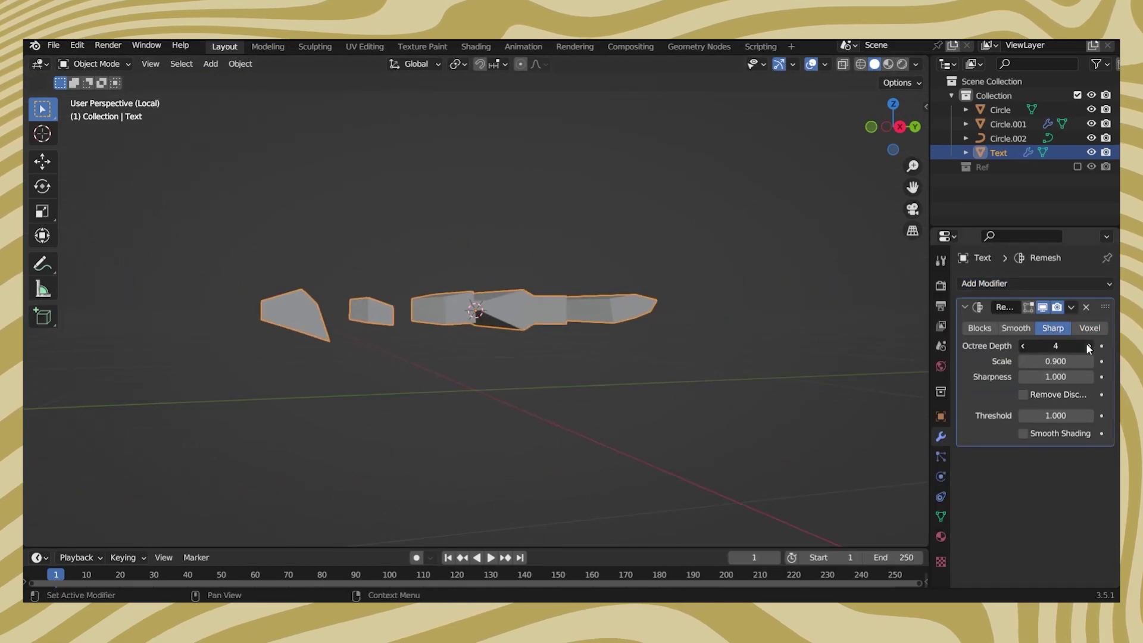
click(1087, 346)
scroll(732, 298, up, 3)
middle_drag(744, 300, 584, 299)
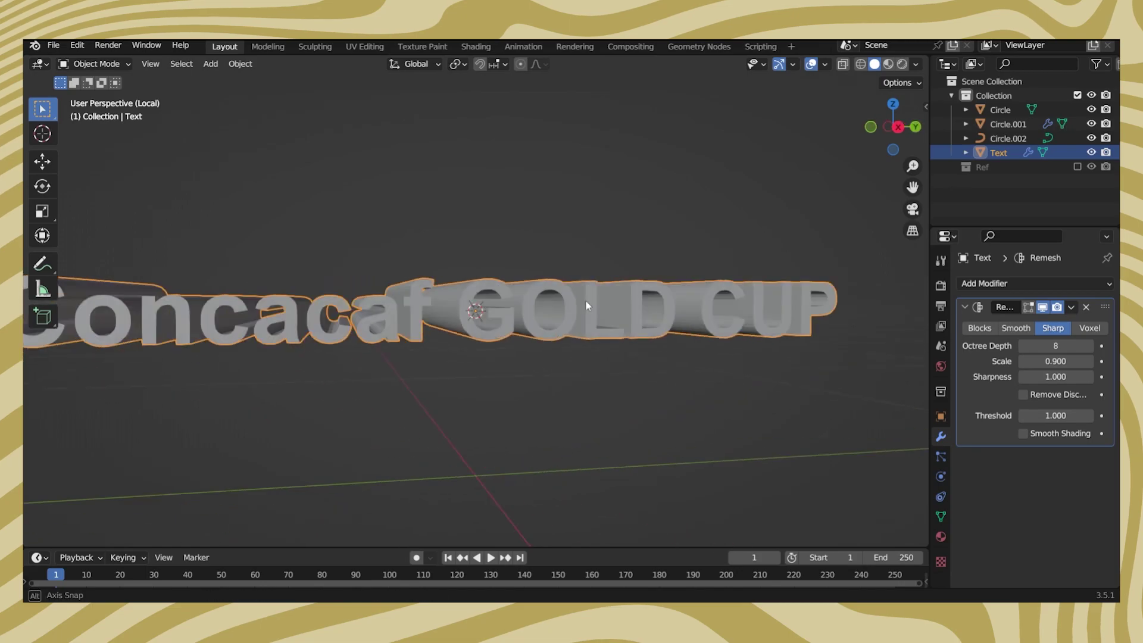
key(ctrl+a)
In front view with X-ray, delete the excess geometry from the lettering mesh.
key(KP_1)
click(841, 64)
key(Tab)
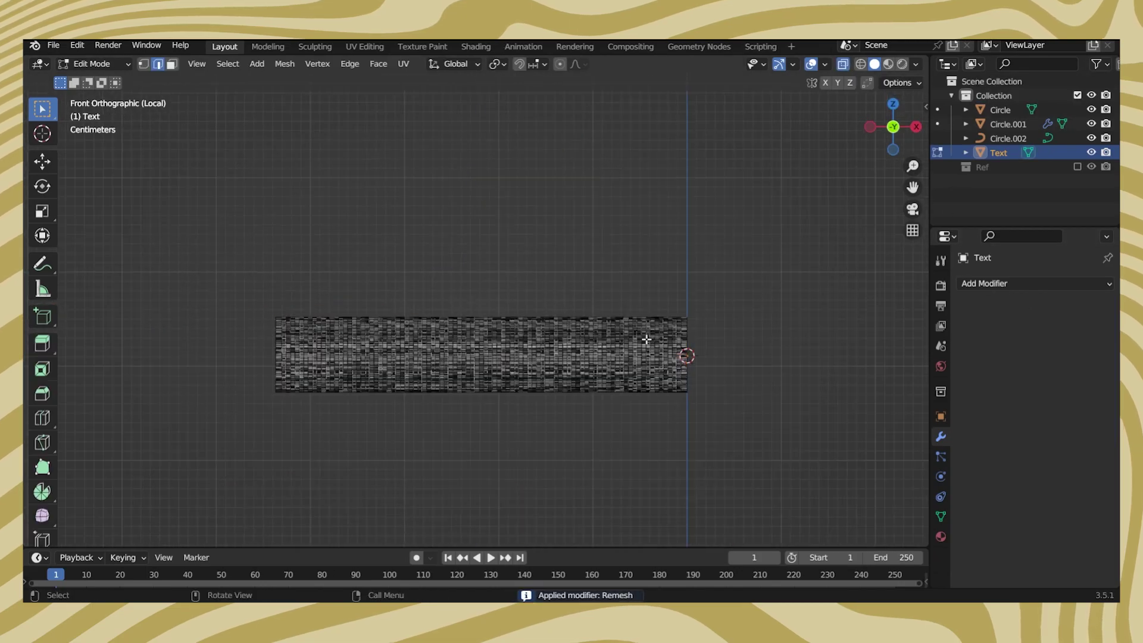
drag(245, 428, 669, 247)
key(x)
click(682, 239)
key(Tab)
Bend the text along Circle.002 with a Curve modifier and rotate it 180 degrees on Z.
middle_drag(512, 357, 655, 238)
click(843, 64)
middle_drag(845, 178, 866, 280)
click(1035, 283)
click(944, 349)
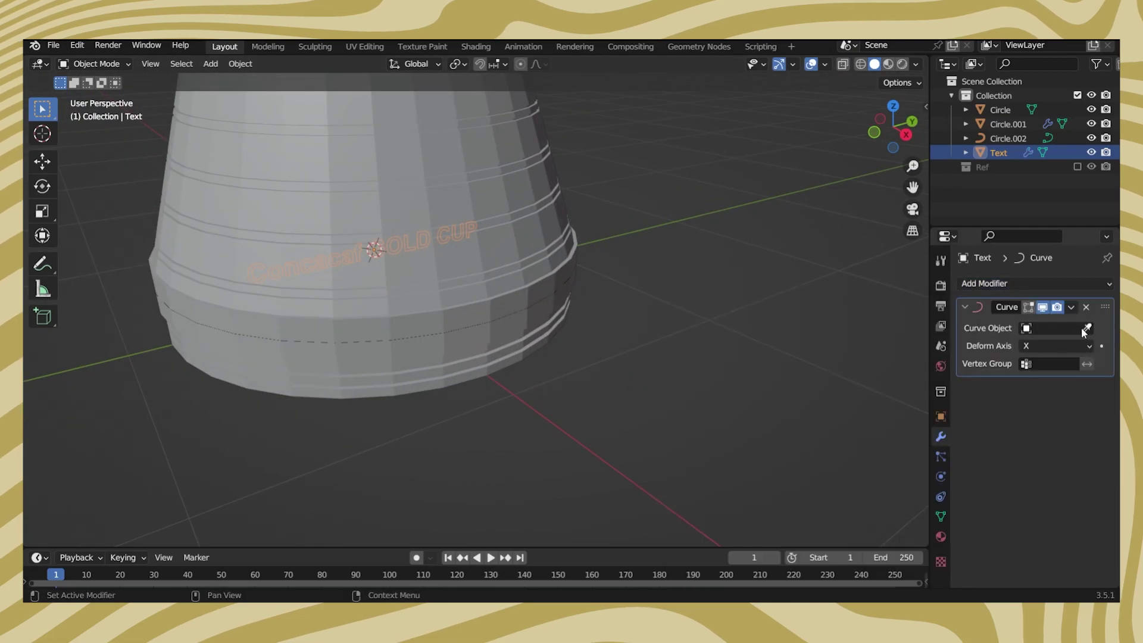
click(1053, 328)
click(1036, 353)
mouse_move(653, 295)
middle_down()
mouse_move(441, 319)
mouse_move(690, 298)
middle_up()
text(rz180)
key(Return)
Add an Array modifier above the Curve to repeat the text, then remove it.
click(1035, 283)
click(833, 322)
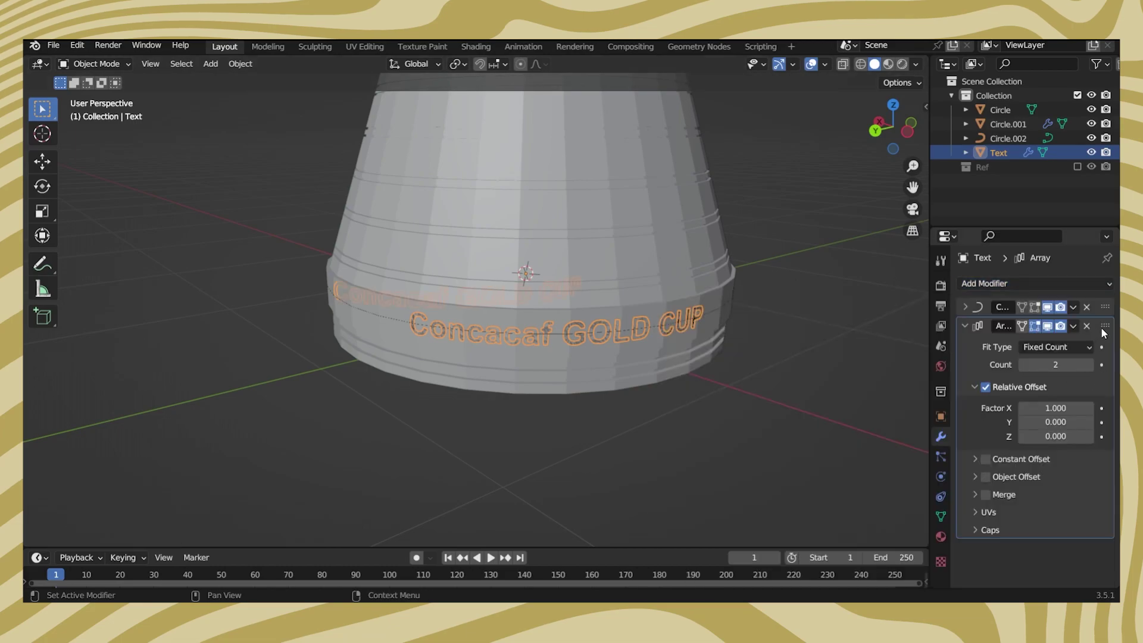
drag(1103, 326, 1103, 305)
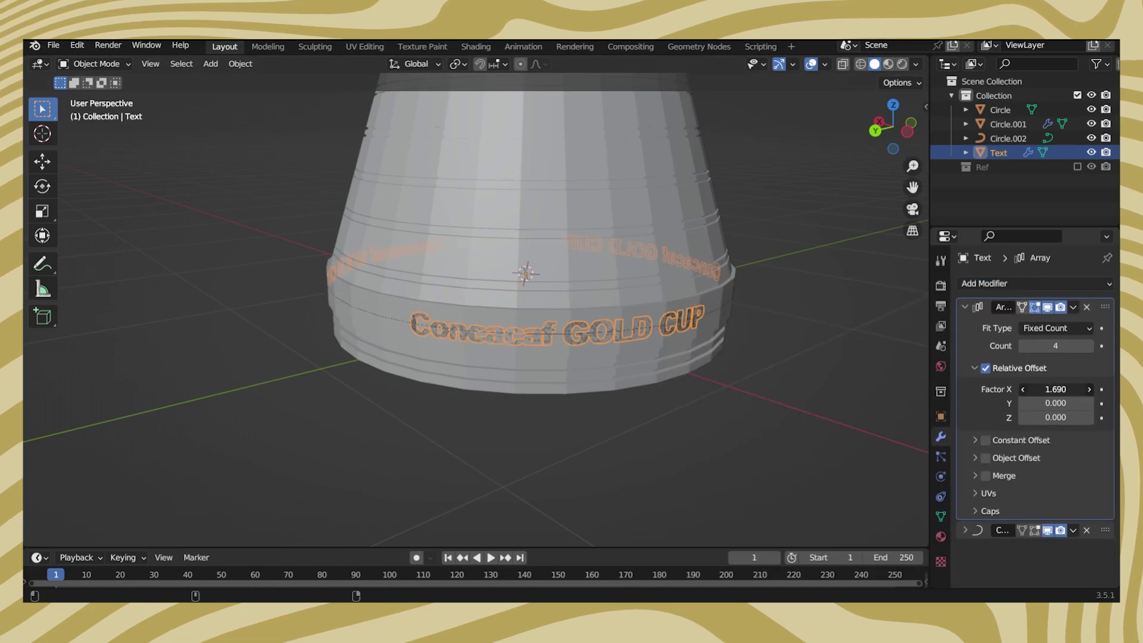
scroll(717, 349, up, 3)
middle_drag(717, 349, 708, 324)
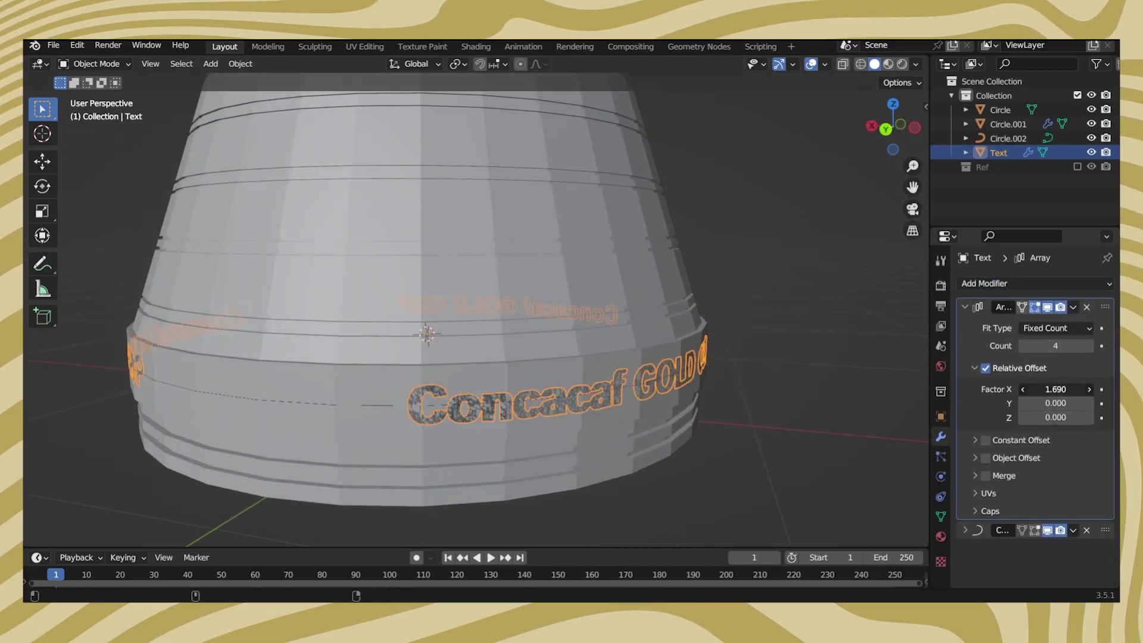
scroll(430, 370, down, 3)
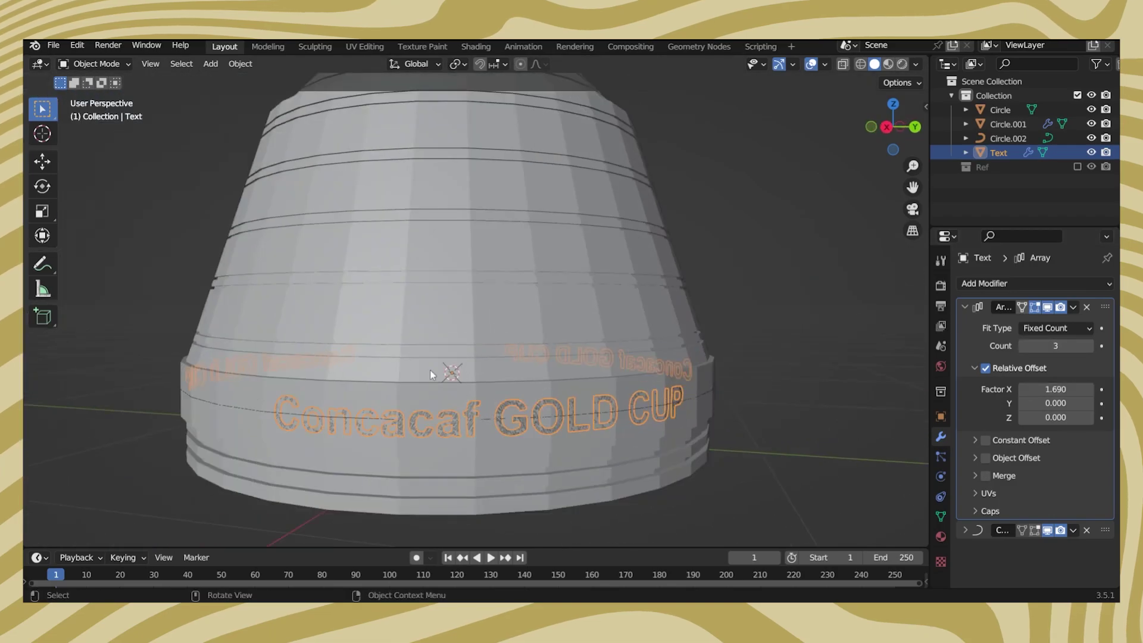
middle_drag(430, 369, 595, 358)
key(ctrl+x)
From the right view, rotate the text around Z to position it on the cup.
click(900, 130)
key(r)
key(z)
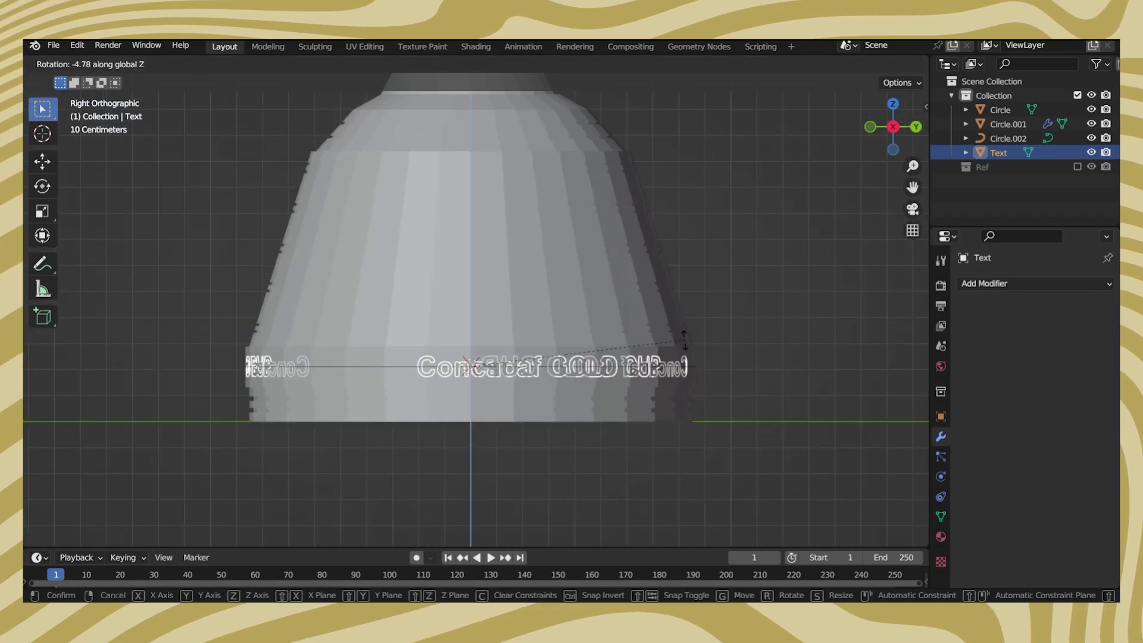
click(608, 405)
mouse_move(608, 405)
middle_down()
mouse_move(826, 352)
mouse_move(726, 259)
middle_up()
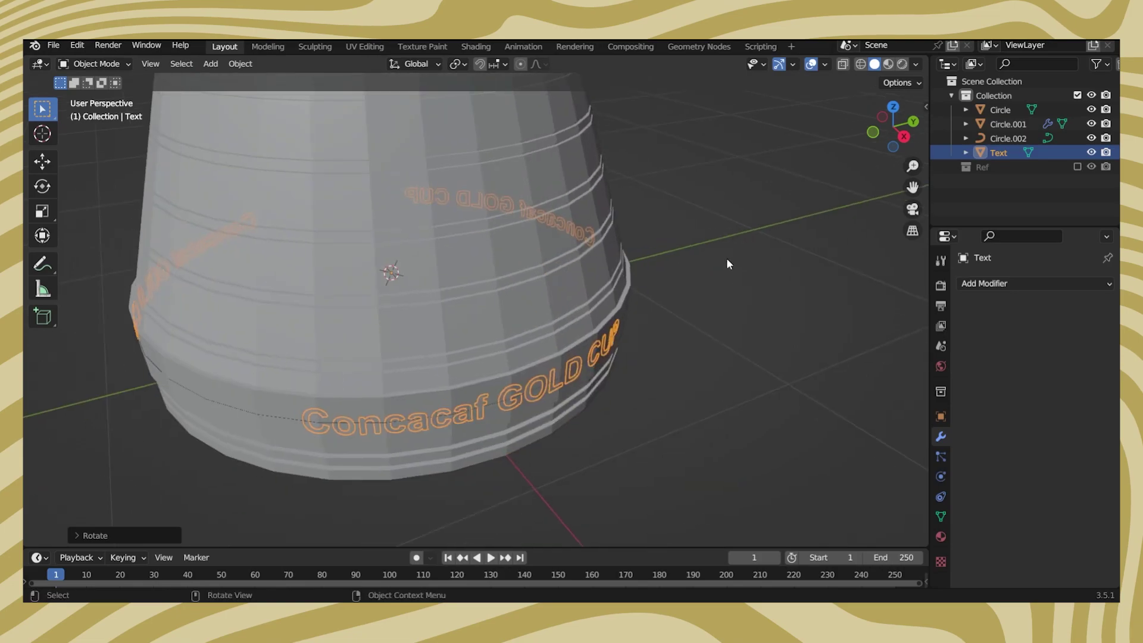
Give the text a 0.02 m Solidify with offset 0 and apply its transforms.
click(992, 287)
click(842, 538)
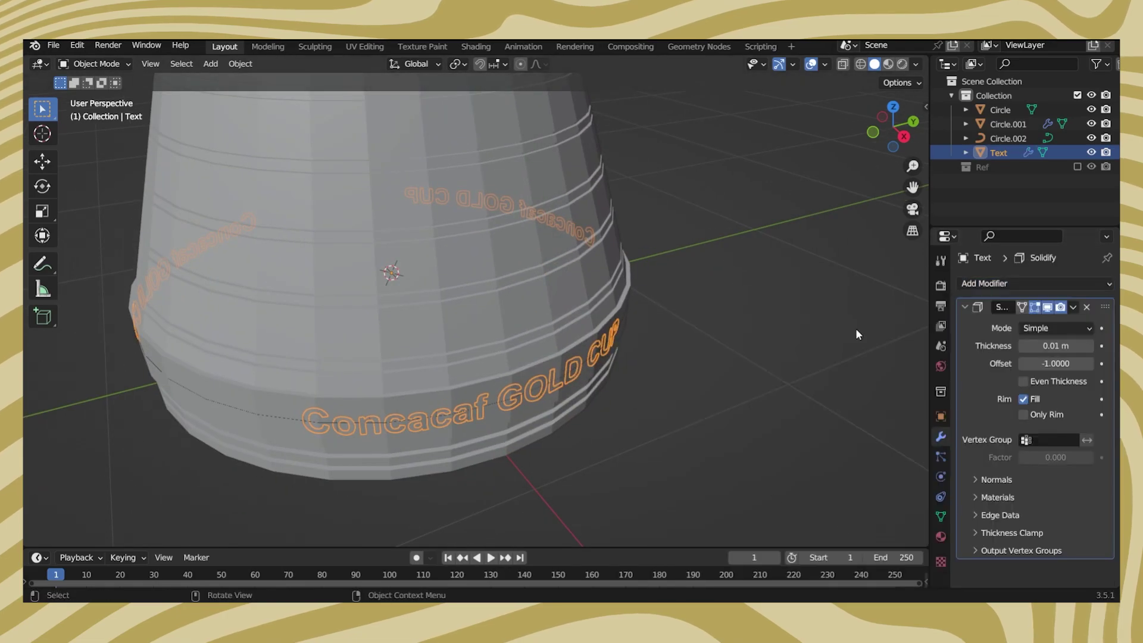
key(ctrl+a)
drag(1054, 345, 1072, 345)
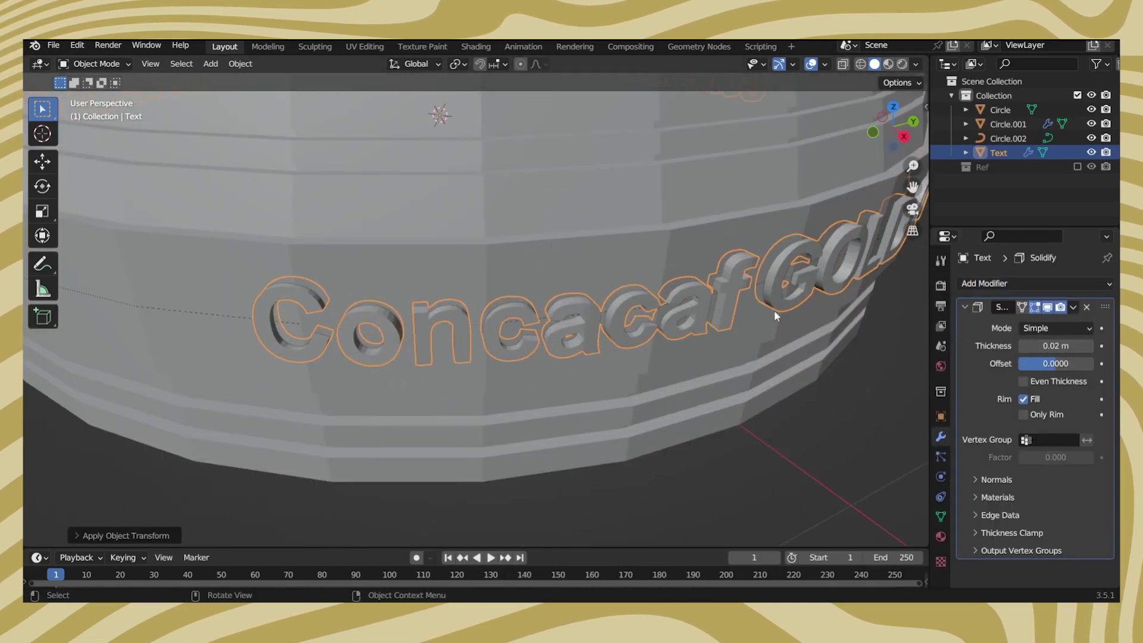
mouse_move(774, 309)
middle_down()
mouse_move(669, 401)
mouse_move(684, 395)
mouse_move(669, 379)
middle_up()
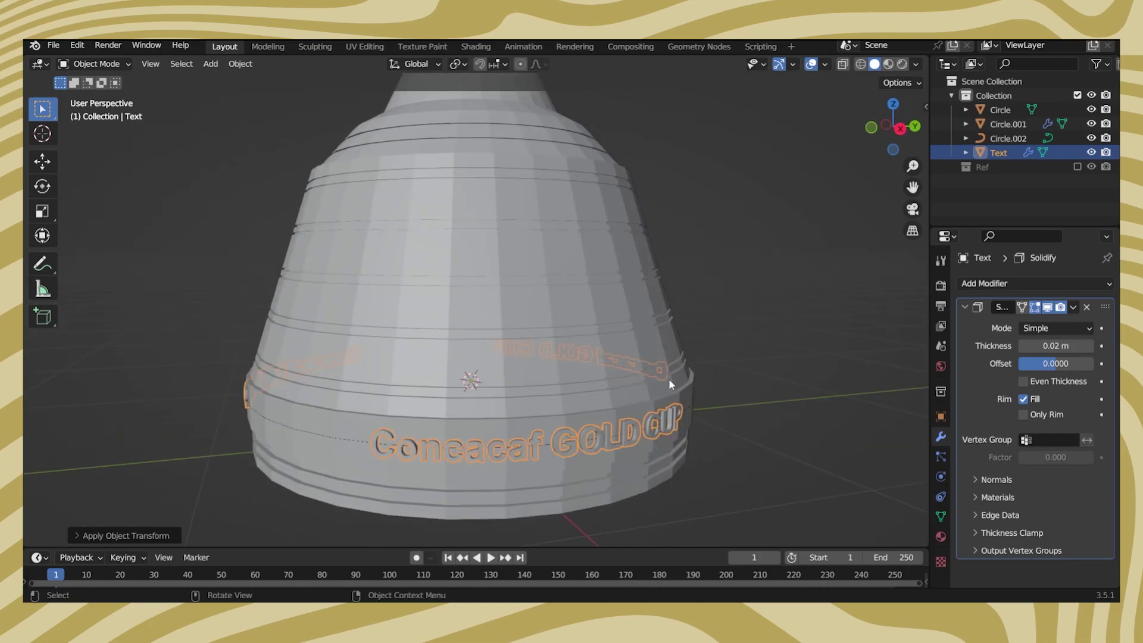
Shade the cup body smooth and add a Subdivision Surface modifier.
click(669, 378)
scroll(566, 359, down, 4)
right_click(524, 143)
click(524, 143)
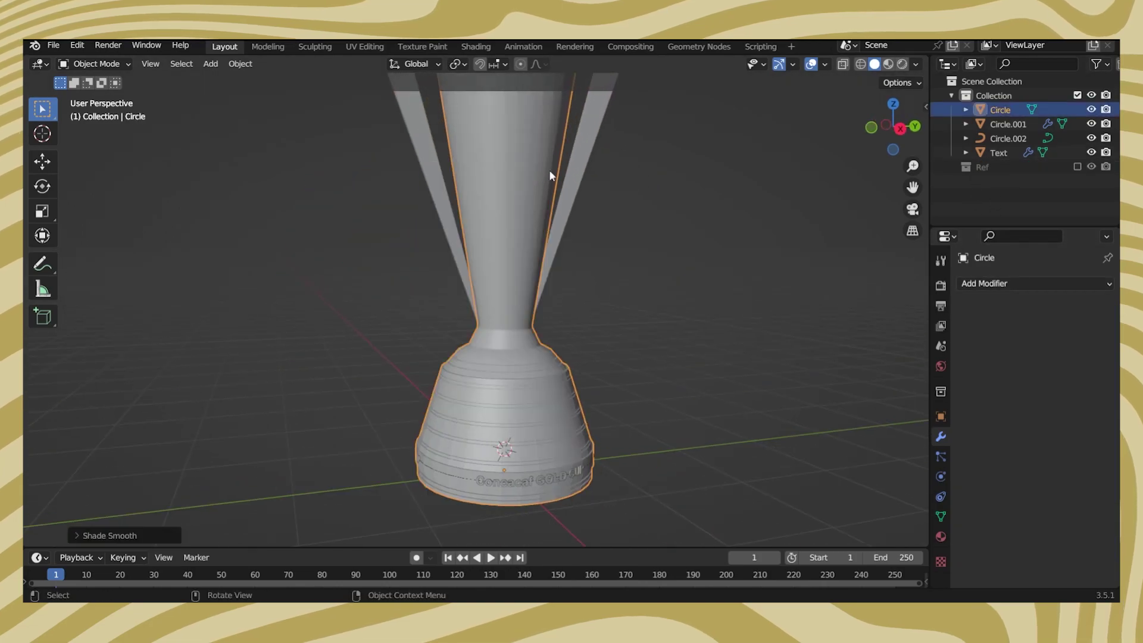
scroll(511, 140, up, 2)
click(992, 284)
click(843, 539)
Add a Bevel modifier to the cup body.
scroll(594, 365, down, 2)
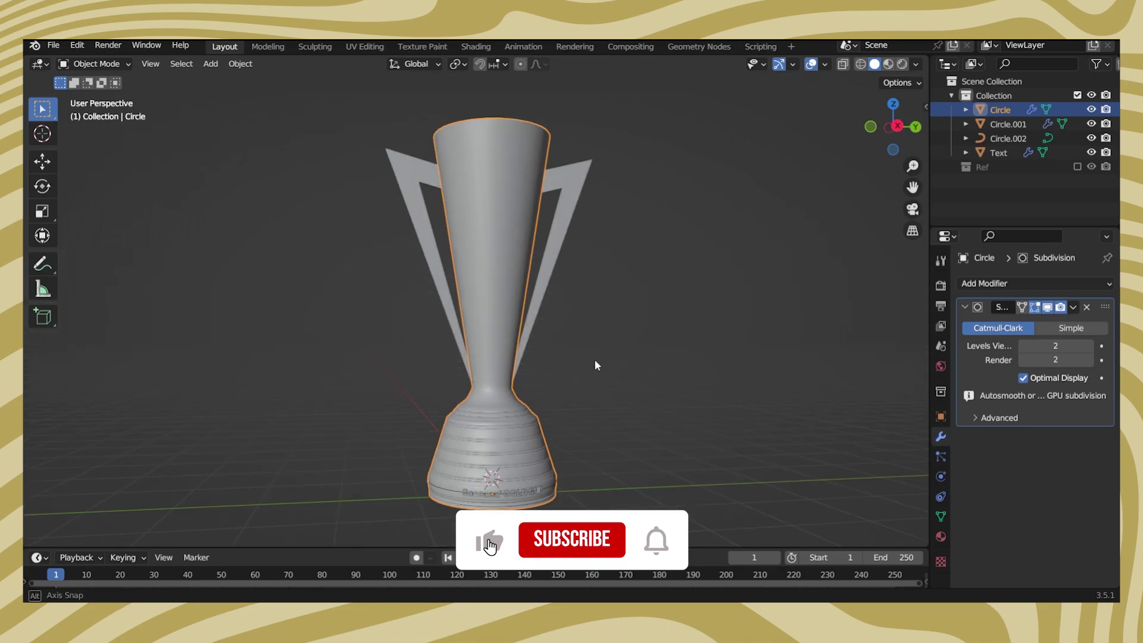
mouse_move(594, 365)
middle_down()
mouse_move(581, 166)
mouse_move(518, 323)
middle_up()
scroll(518, 323, up, 3)
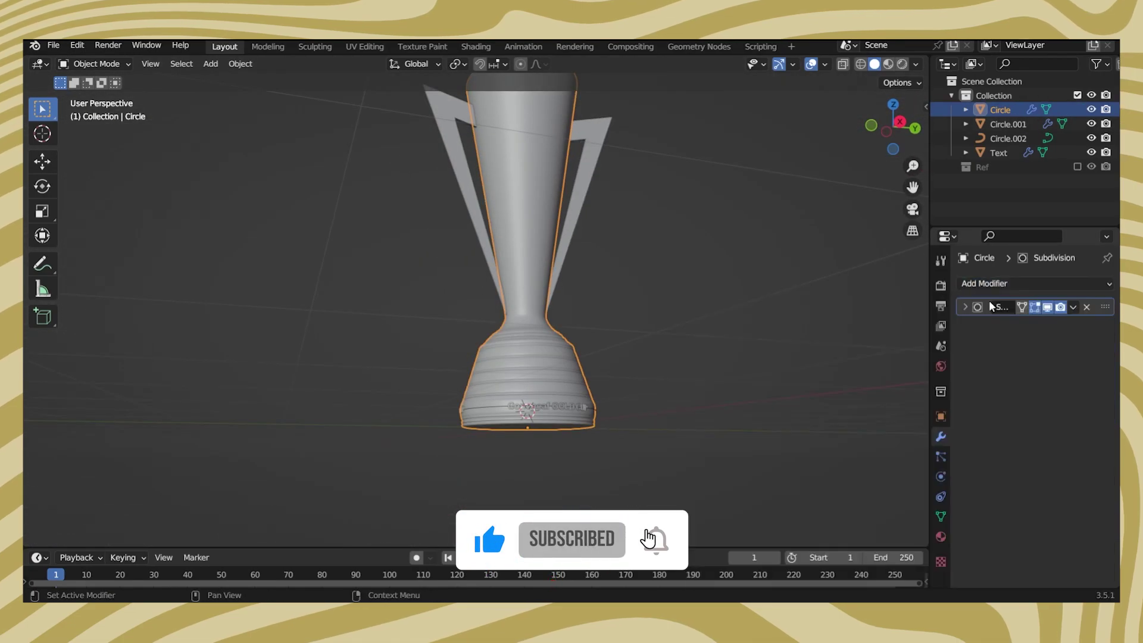
click(976, 283)
click(864, 340)
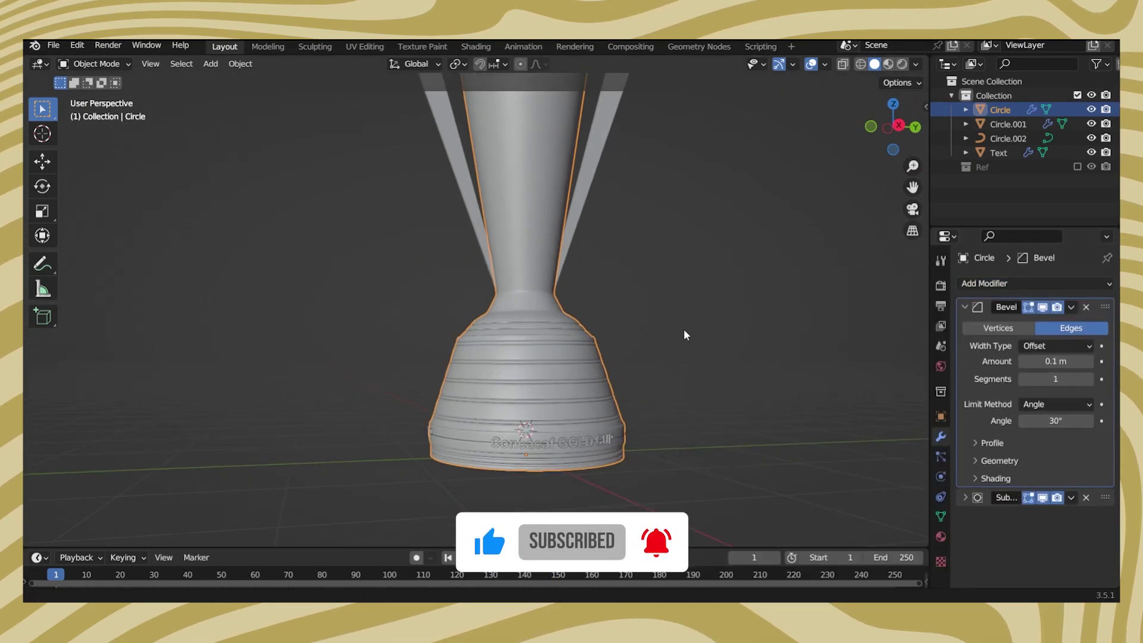
scroll(641, 296, up, 3)
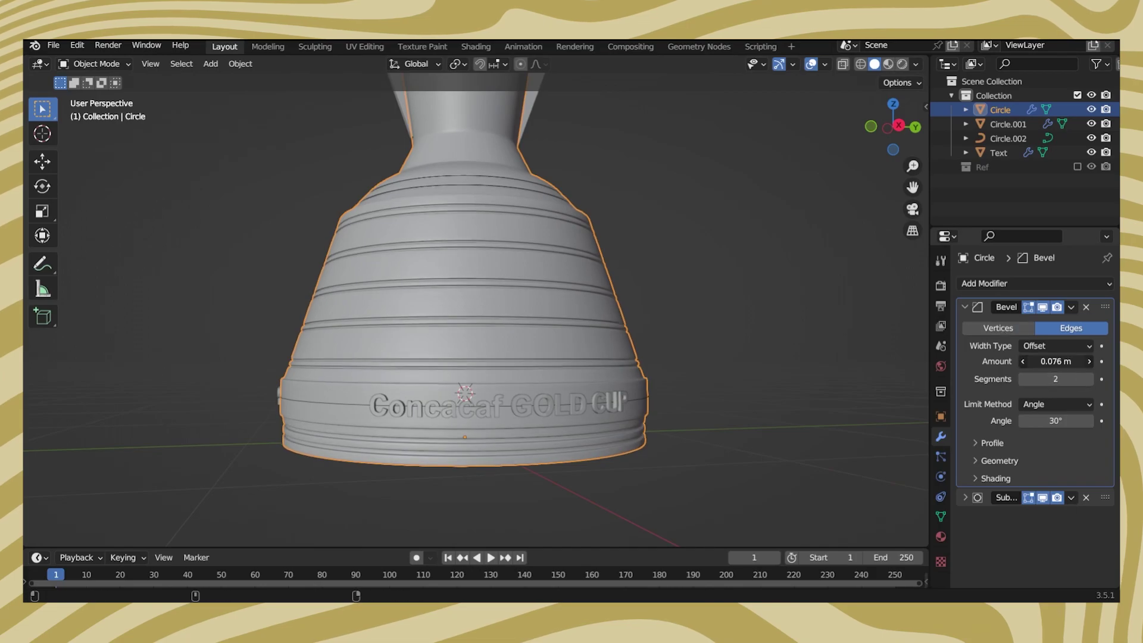
Add a Boolean Difference using the Text object and change its solver.
click(998, 284)
click(823, 353)
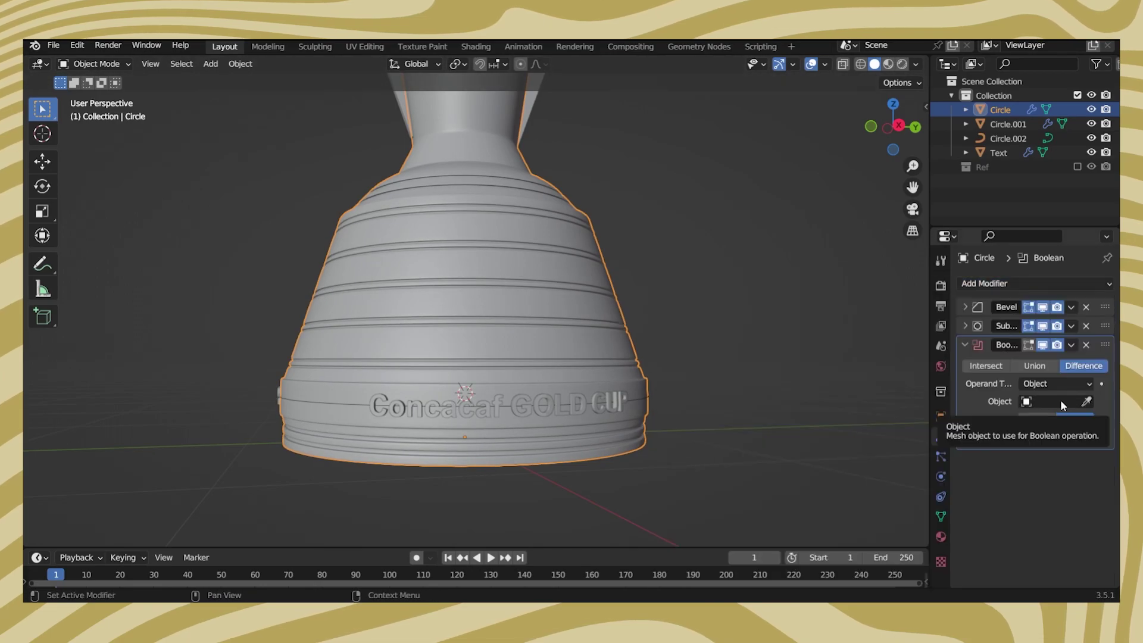
click(1053, 401)
click(988, 436)
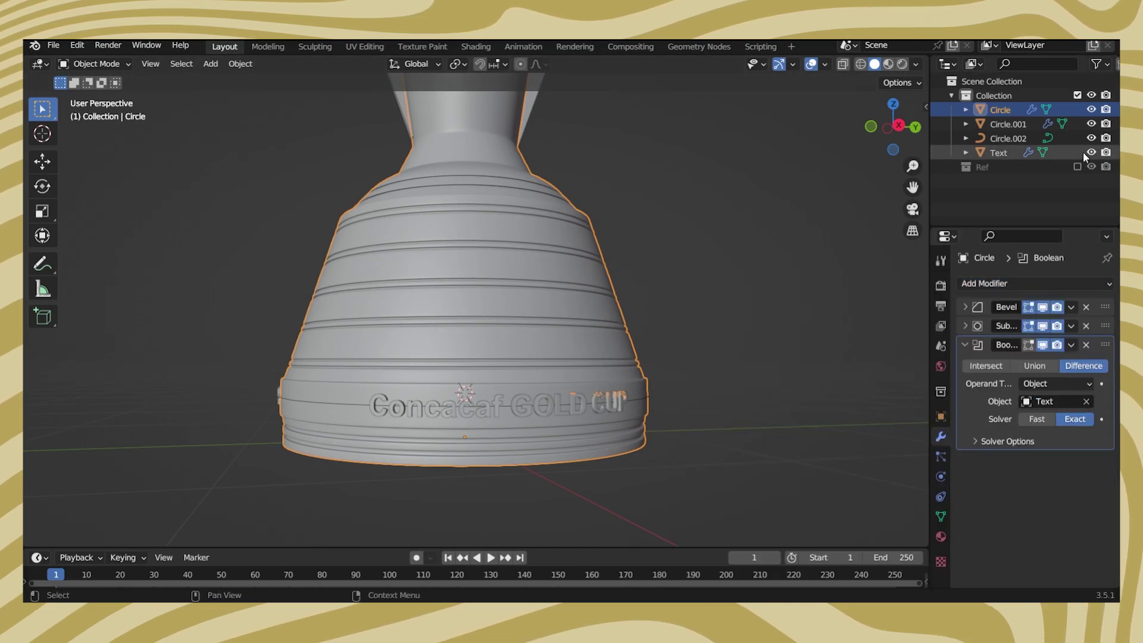
click(1039, 419)
Hide the Text object so only the engraving shows.
click(564, 427)
right_click(564, 426)
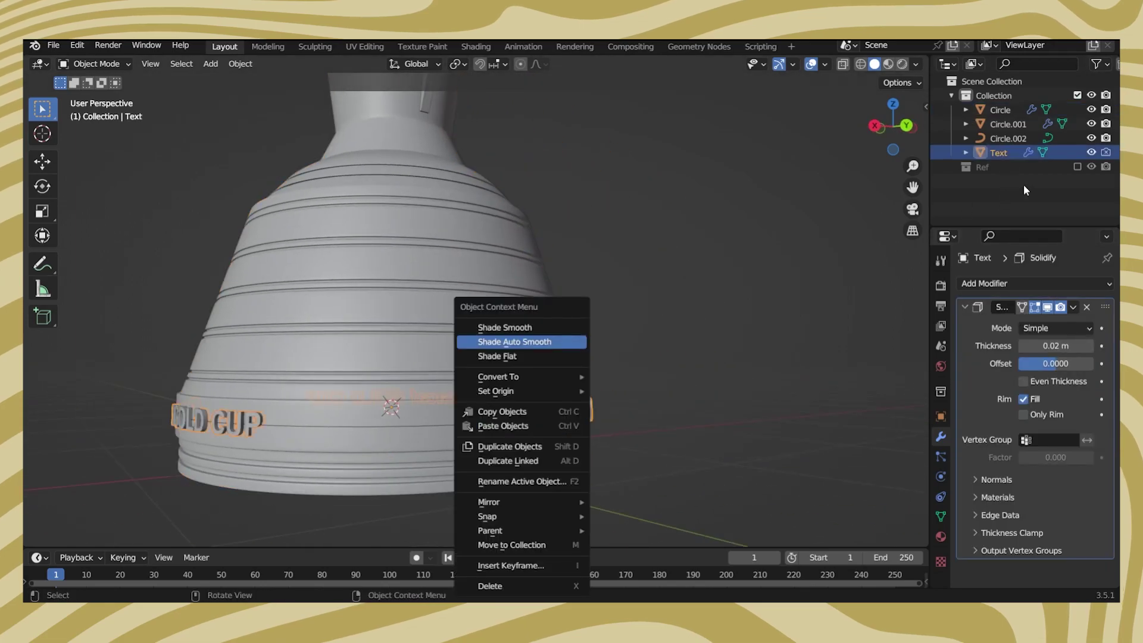
click(559, 340)
middle_drag(560, 341, 566, 387)
Hide the Text object and select the trophy's handle piece.
key(h)
scroll(570, 393, up, 3)
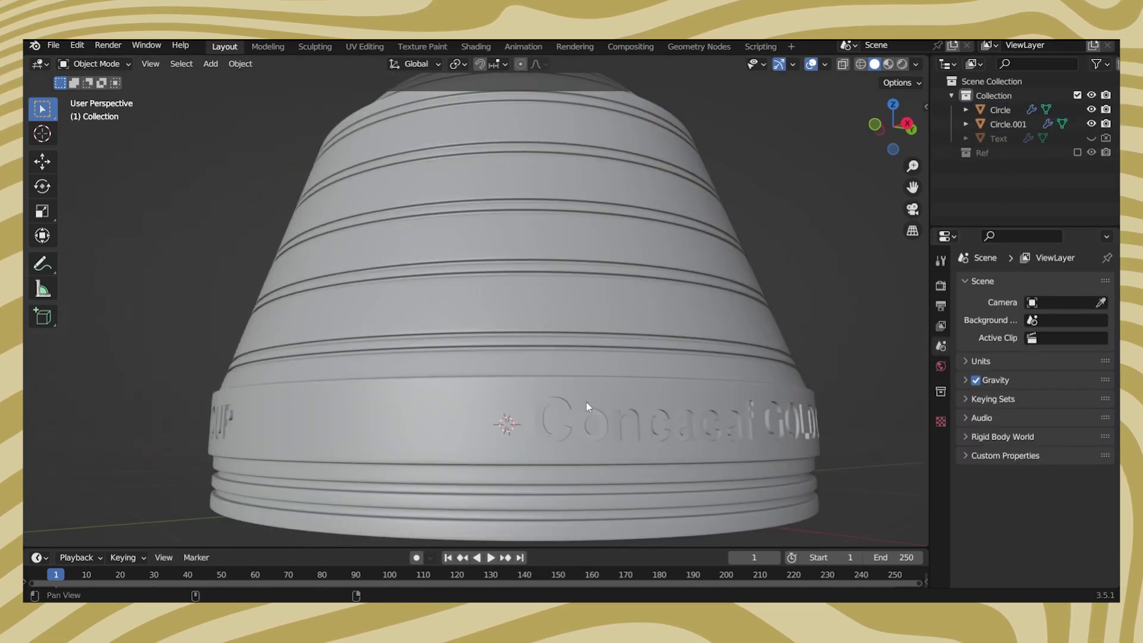
scroll(574, 401, down, 3)
scroll(574, 401, down, 3)
middle_drag(490, 376, 370, 332)
click(370, 332)
Add a Bevel modifier and then a Subdivision modifier below the handles' Mirror modifier.
click(965, 325)
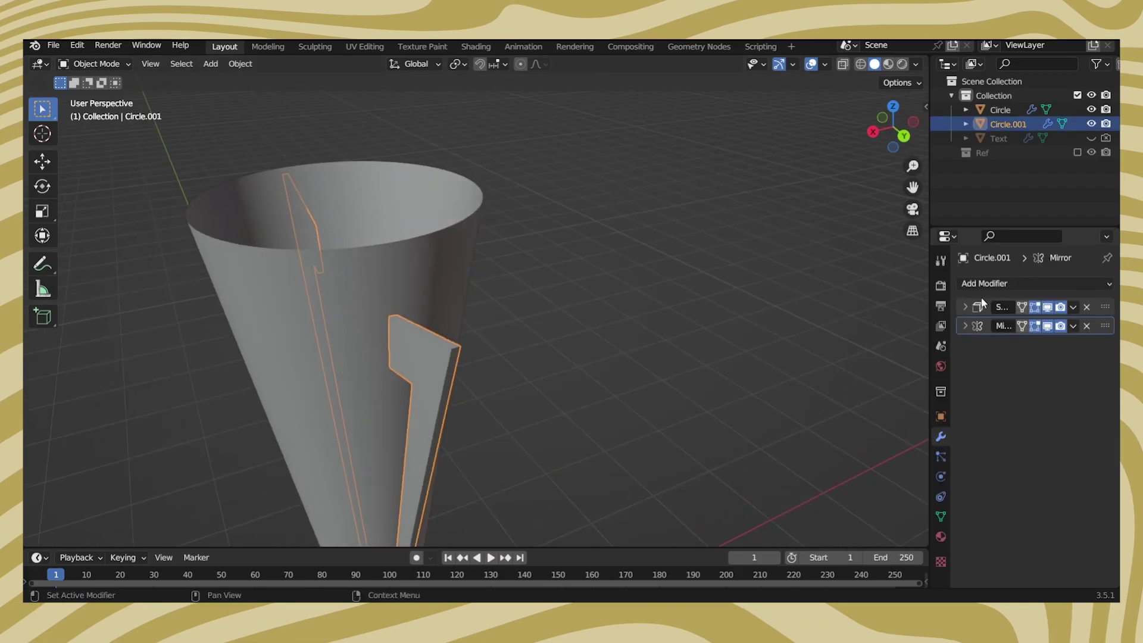
click(1011, 283)
click(745, 337)
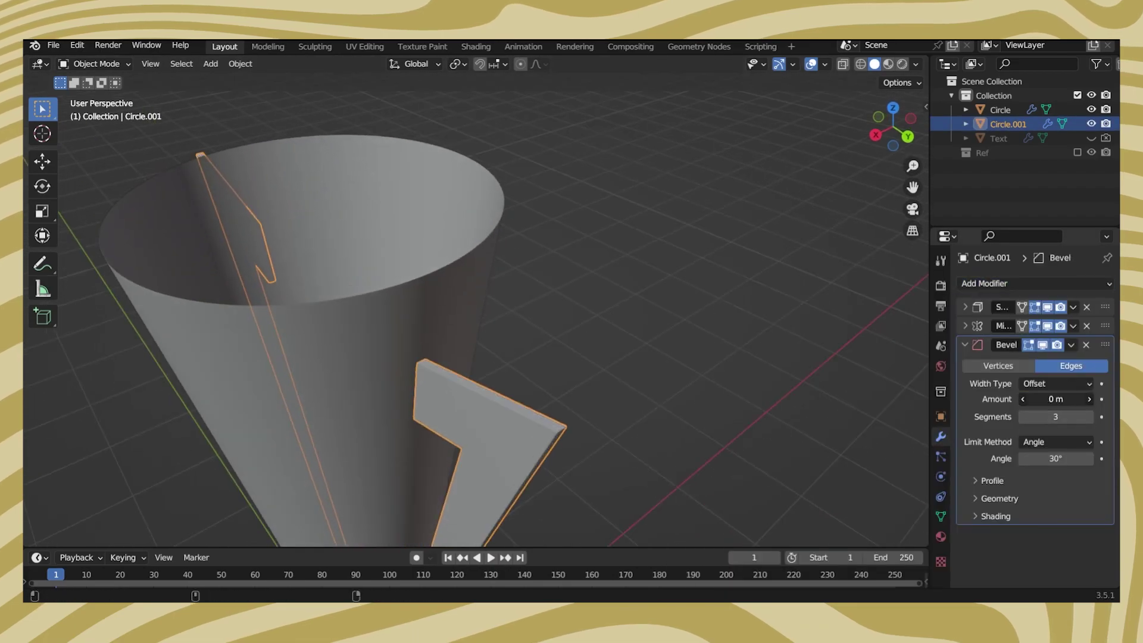
key(ctrl+1)
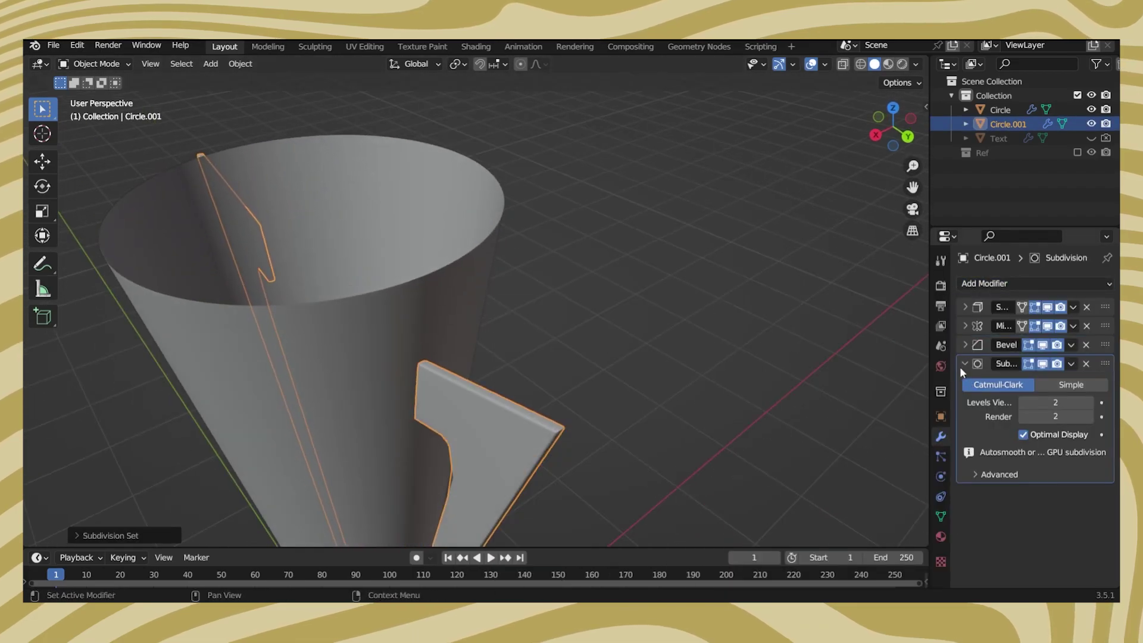
click(964, 345)
middle_drag(774, 387, 649, 254)
scroll(648, 254, up, 3)
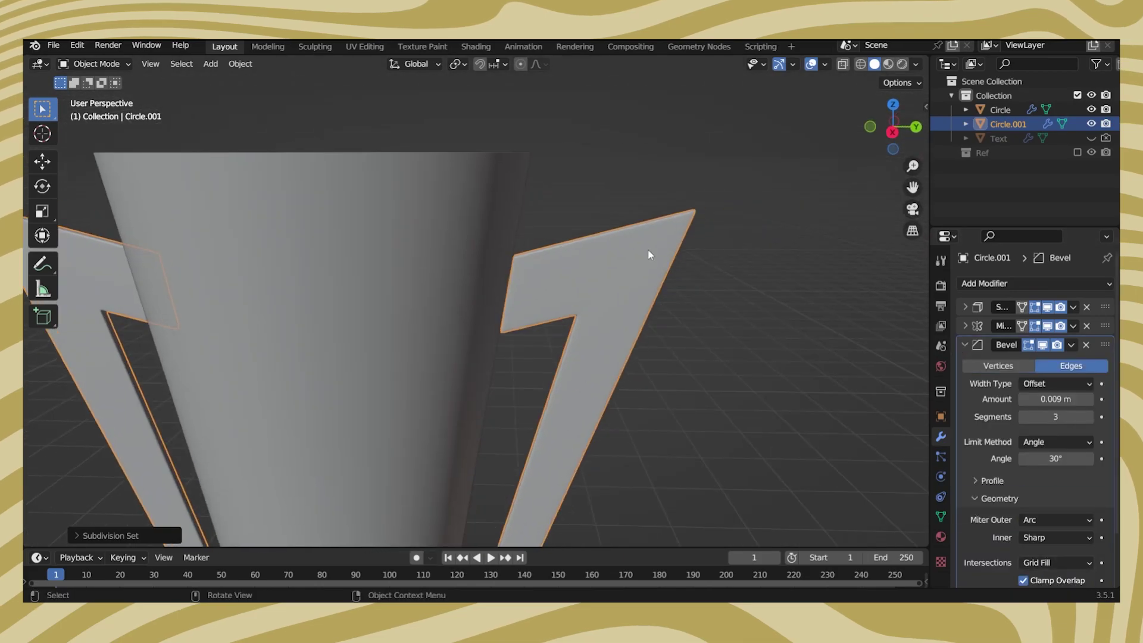
click(965, 345)
middle_drag(655, 298, 565, 354)
In Edit Mode, select the cup's rim edge loop and scale it outward, keeping its height.
key(Tab)
drag(523, 293, 461, 410)
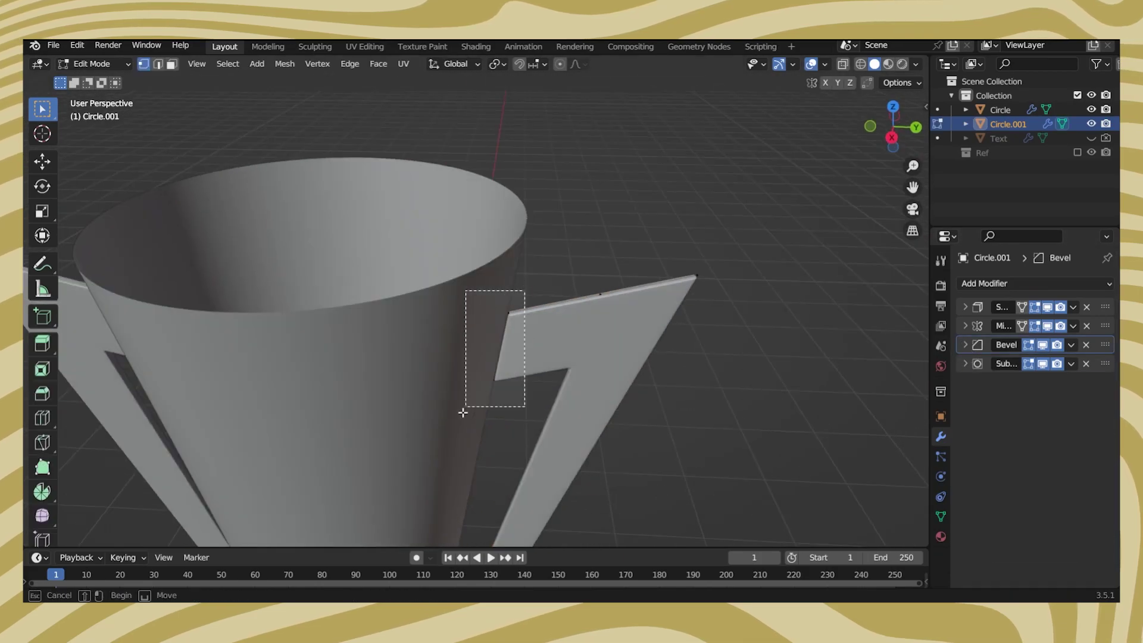
key(g)
key(g)
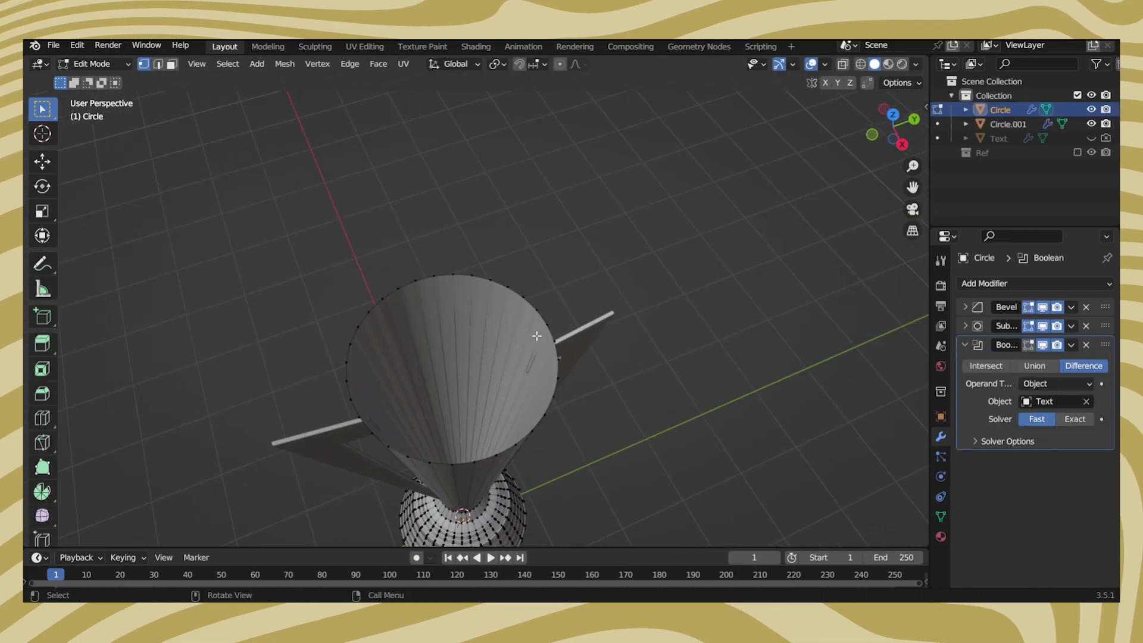
right_click(622, 369)
key(s)
key(shift+z)
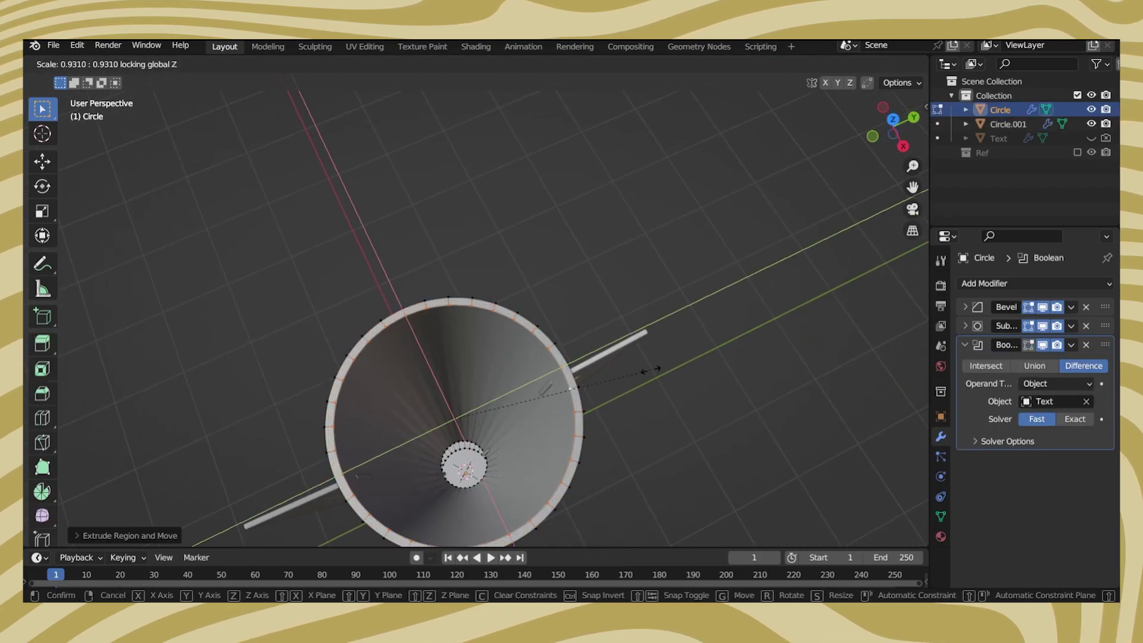
click(651, 370)
Duplicate and rescale the rim loop, then bridge the two loops into an inner wall.
mouse_move(483, 452)
middle_down()
mouse_move(505, 433)
mouse_move(396, 316)
mouse_move(485, 255)
middle_up()
key(shift+d)
right_click(625, 311)
key(s)
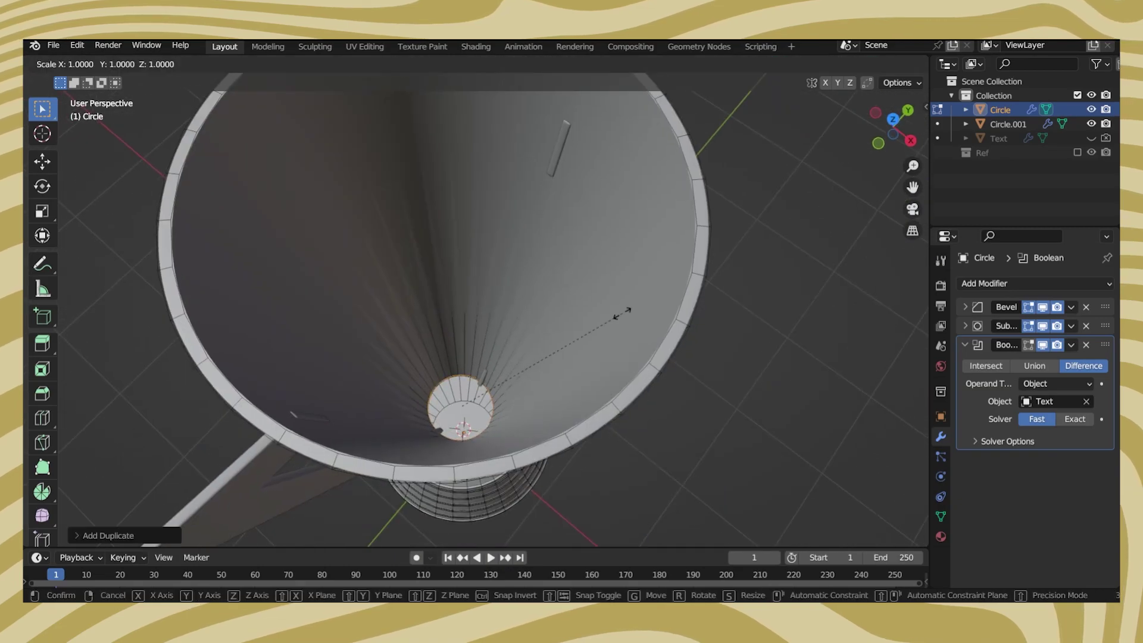
key(shift+z)
click(597, 327)
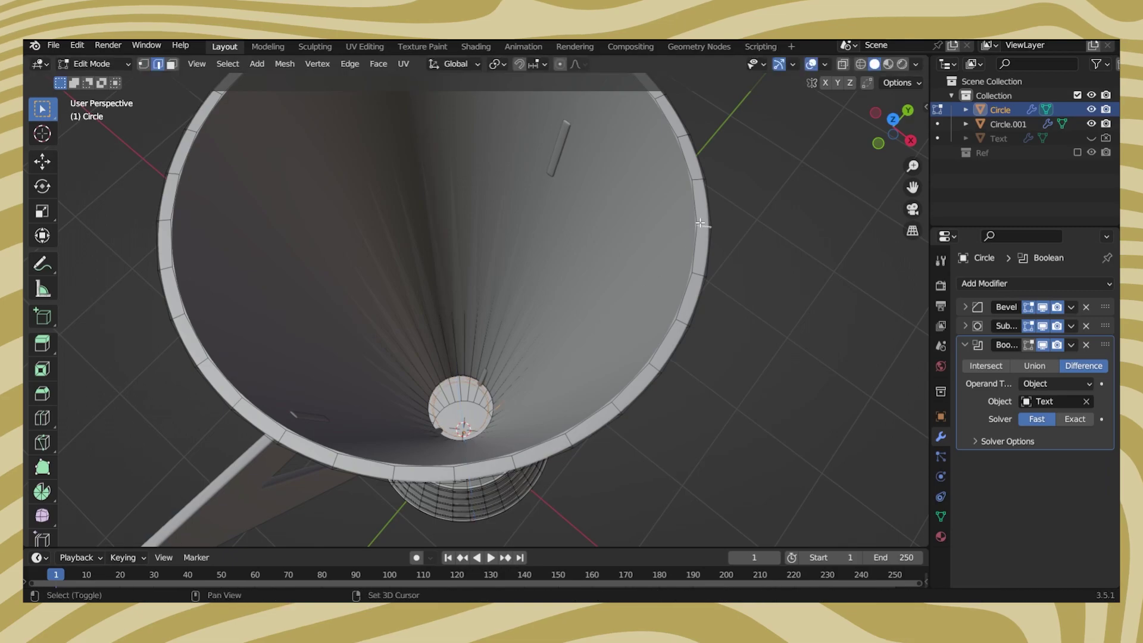
right_click(696, 210)
click(693, 219)
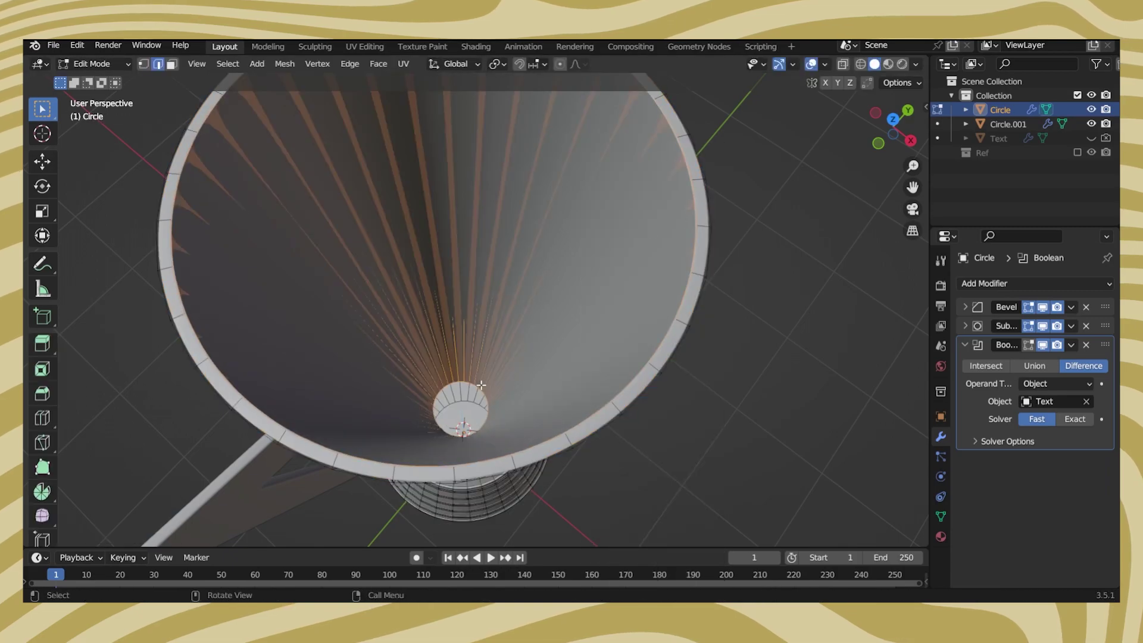
Inset the small circular face at the cup's bottom, then return to Object Mode viewing the whole trophy.
click(476, 384)
key(i)
click(505, 389)
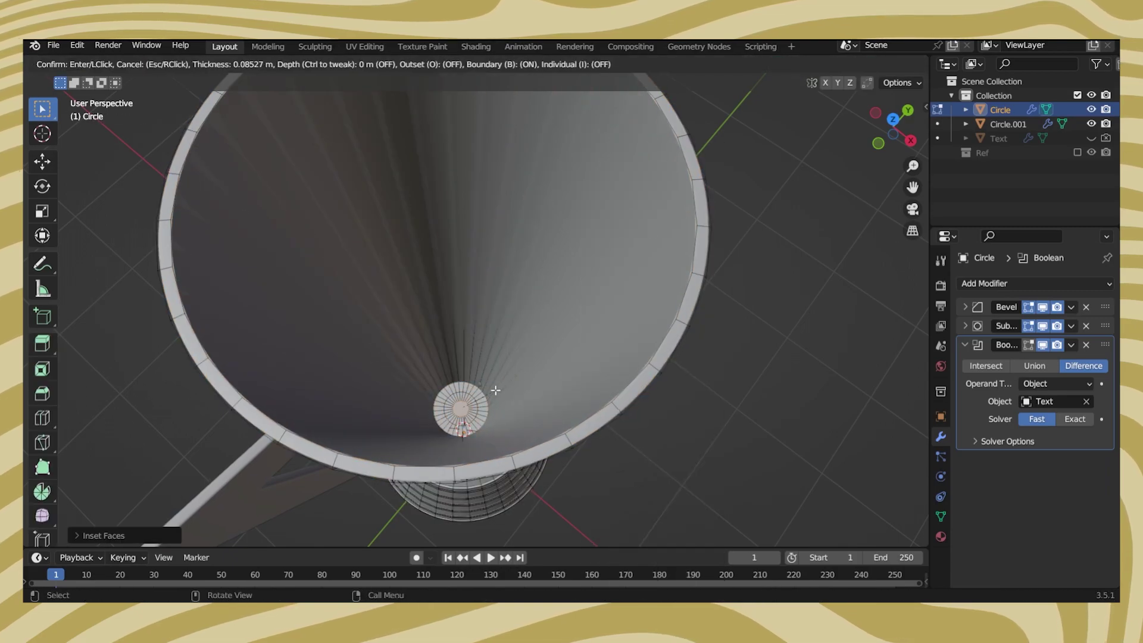
click(495, 389)
key(Tab)
scroll(520, 423, down, 5)
middle_drag(520, 423, 484, 250)
scroll(485, 250, up, 3)
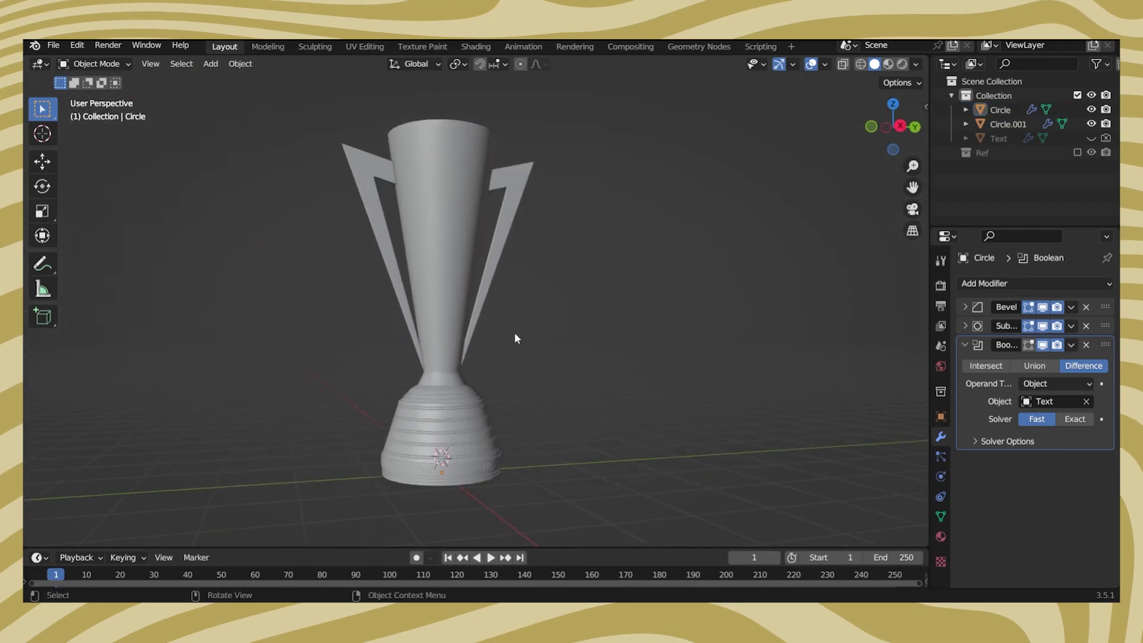
Snap the cursor to the world origin and add an enlarged floor plane there.
scroll(515, 338, up, 4)
scroll(548, 322, down, 3)
scroll(604, 158, down, 2)
click(604, 158)
scroll(518, 246, up, 3)
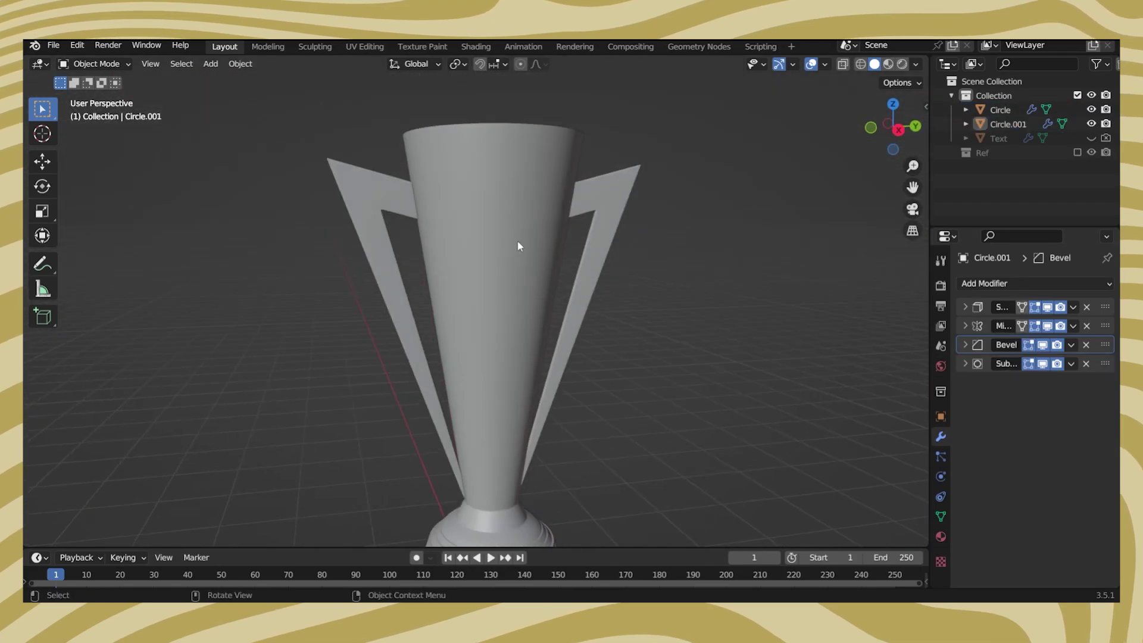
shift+click(518, 246)
scroll(518, 245, down, 4)
key(shift+s)
key(shift+a)
click(617, 311)
text(s)
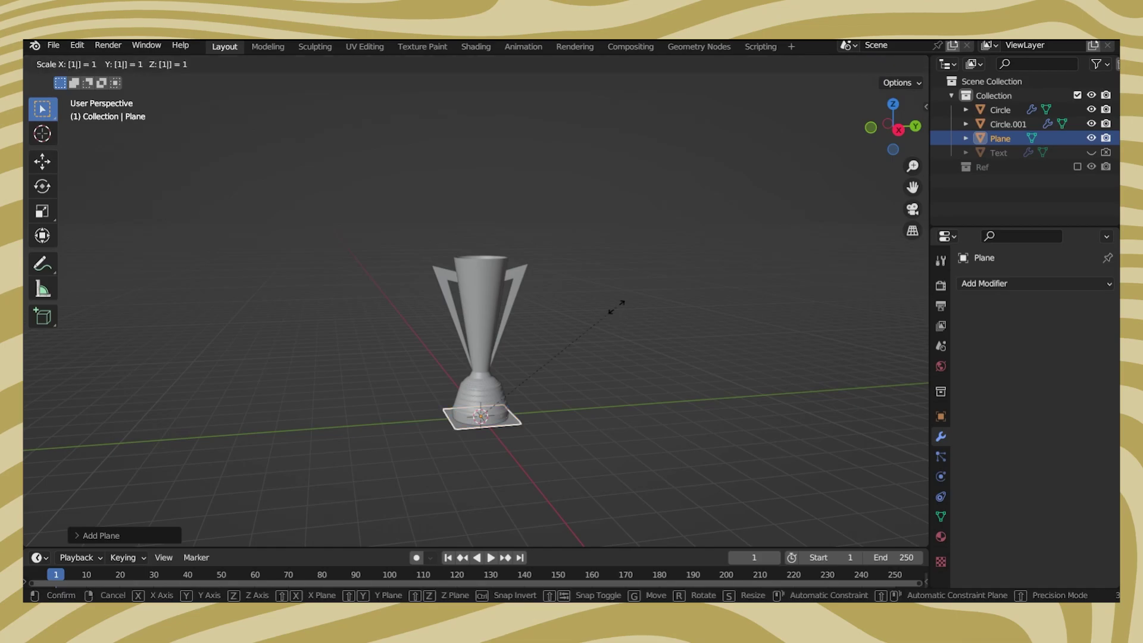
text(0)
key(Return)
Render with Cycles on GPU Compute and set the colour management Look to High Contrast.
scroll(616, 307, up, 3)
middle_drag(616, 307, 577, 301)
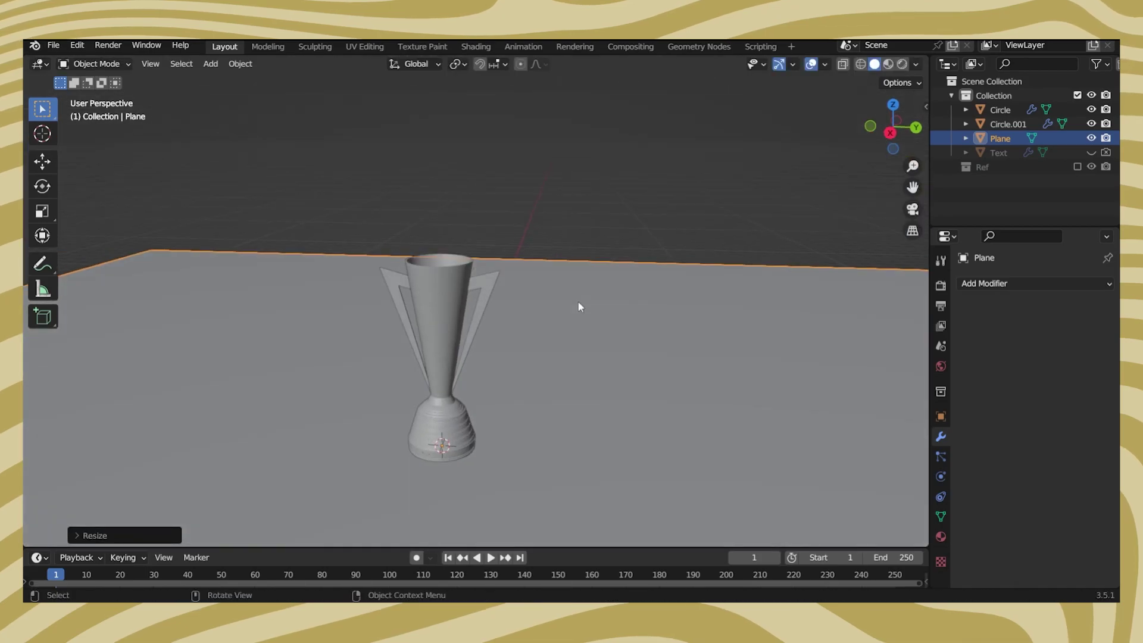
scroll(577, 301, up, 3)
click(940, 285)
click(1065, 298)
click(1053, 324)
drag(1053, 336, 1046, 354)
scroll(1098, 323, down, 5)
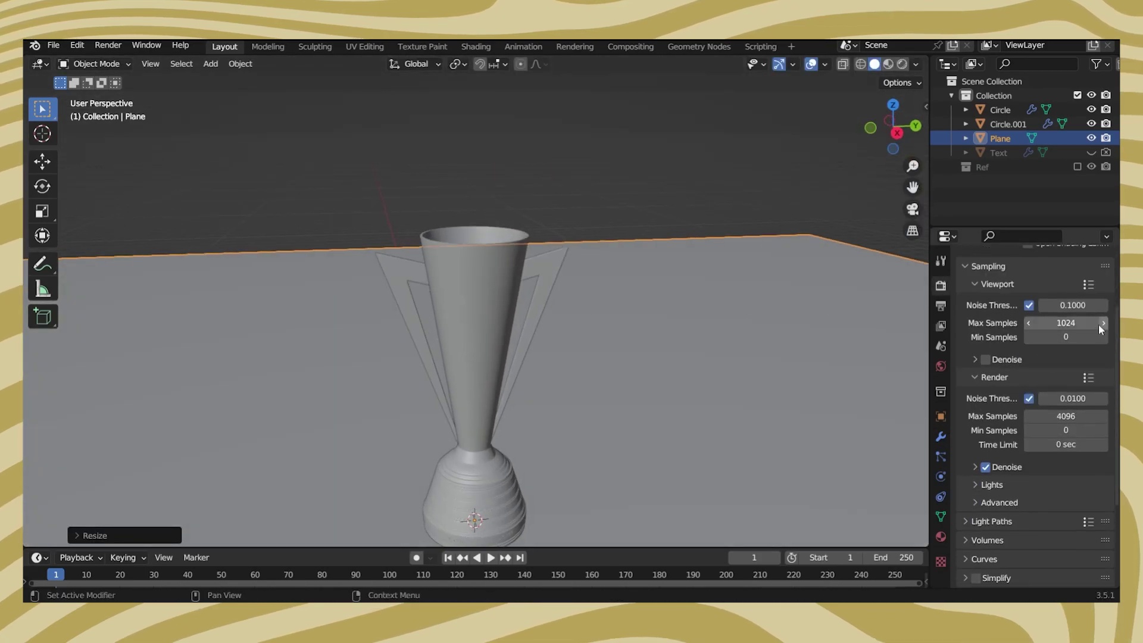
scroll(1045, 426, down, 5)
scroll(1062, 485, down, 5)
click(1063, 504)
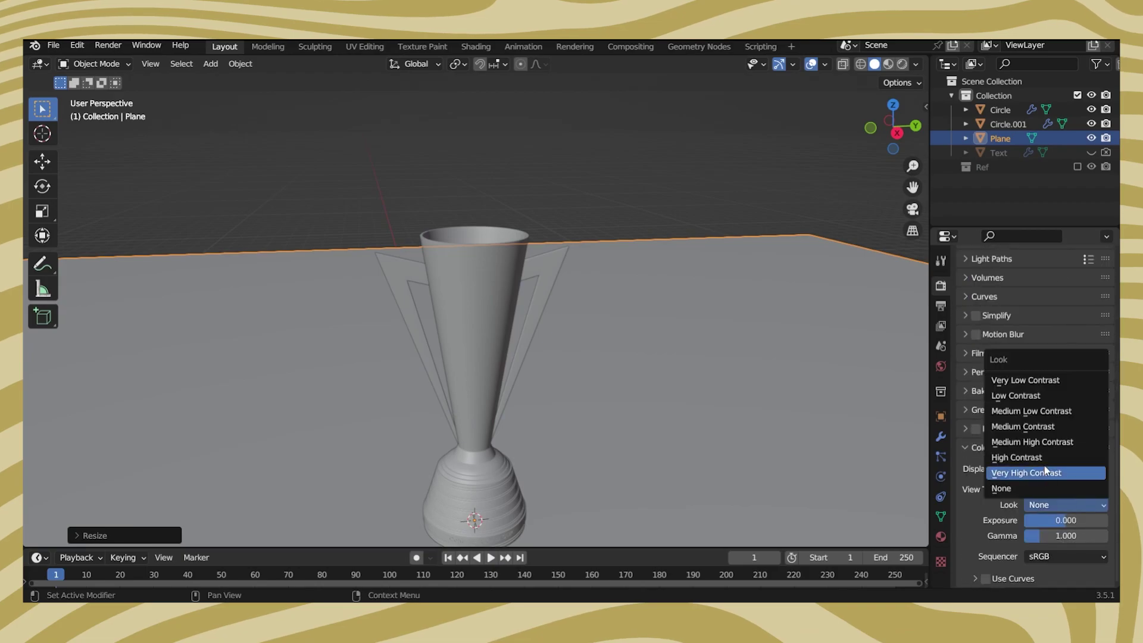
click(1036, 457)
scroll(586, 356, down, 2)
middle_drag(586, 355, 523, 285)
Add an Area light, move it beside the trophy and rotate it about Z.
key(shift+a)
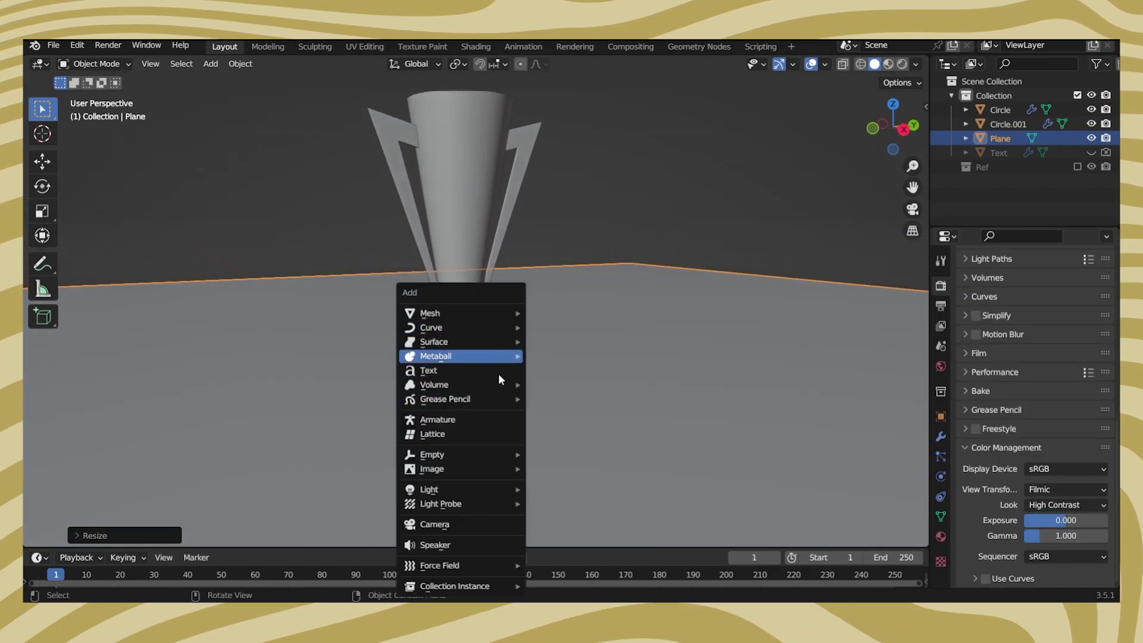
click(557, 535)
key(g)
key(r)
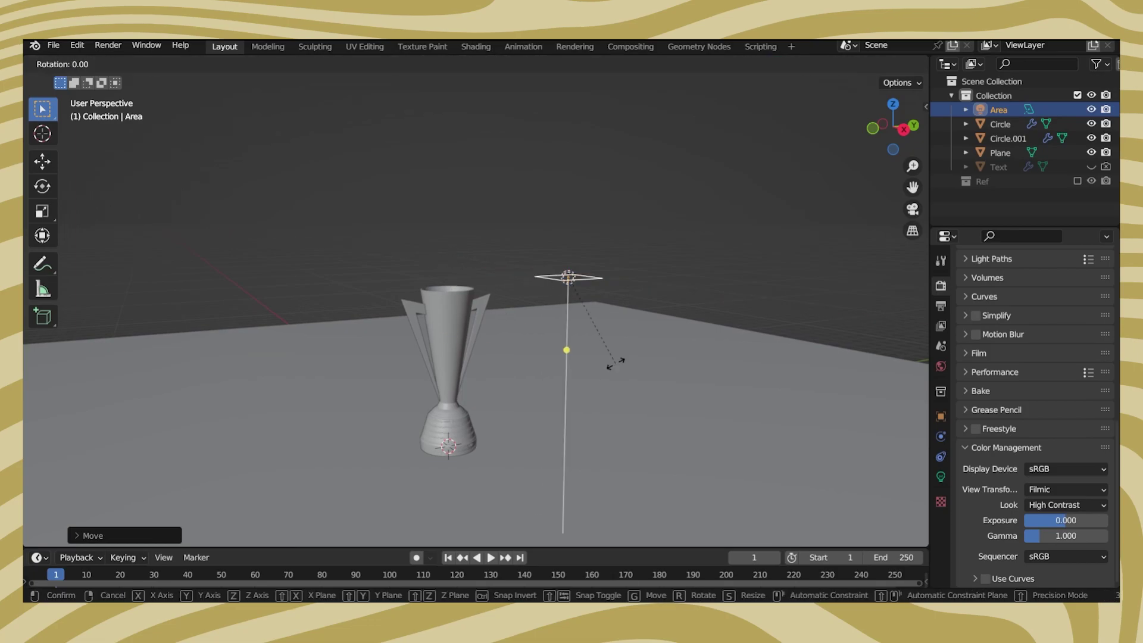
key(z)
click(595, 381)
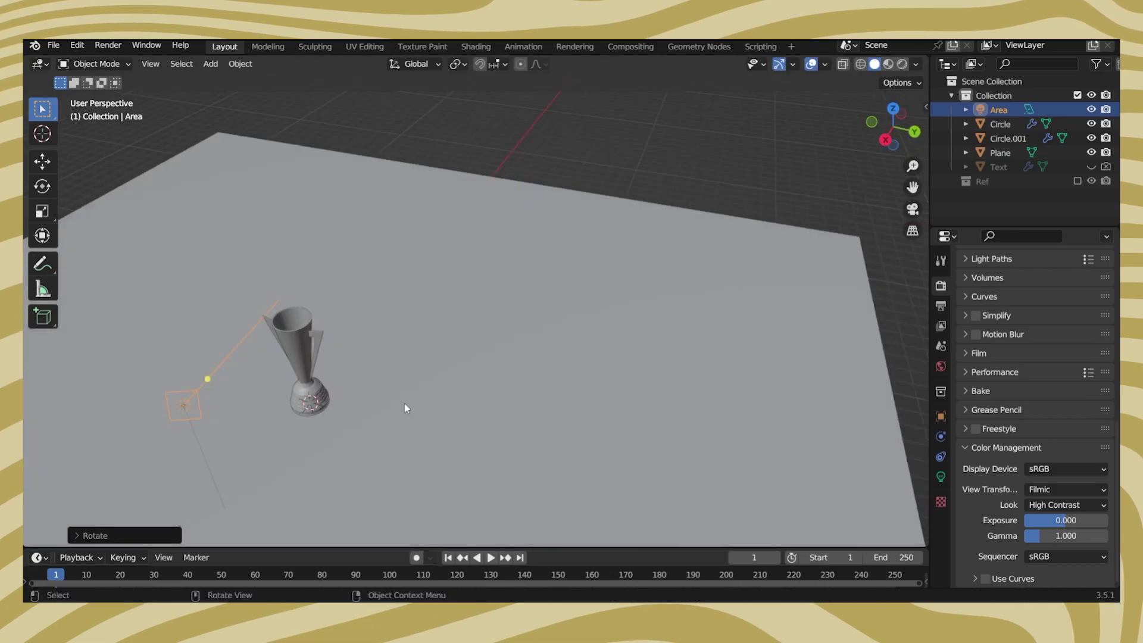
Turn the area light to face the trophy and edit its Power value.
middle_drag(595, 381, 405, 403)
key(r)
key(z)
click(526, 357)
click(940, 477)
click(1054, 355)
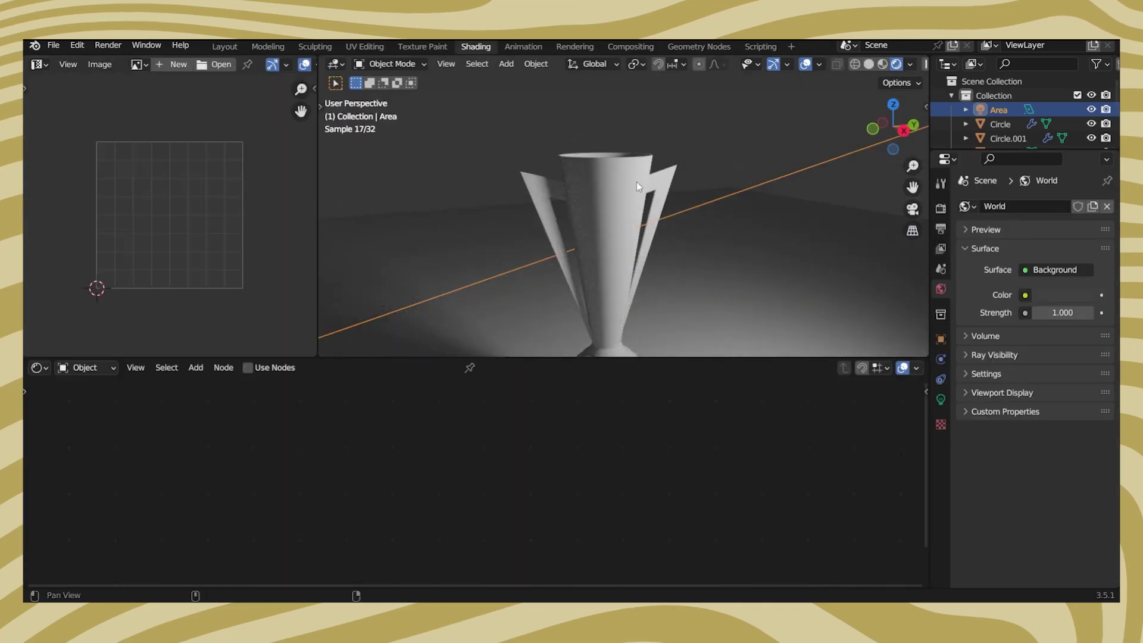
Create a new material for the cup with a gold-tan Base Color.
click(941, 459)
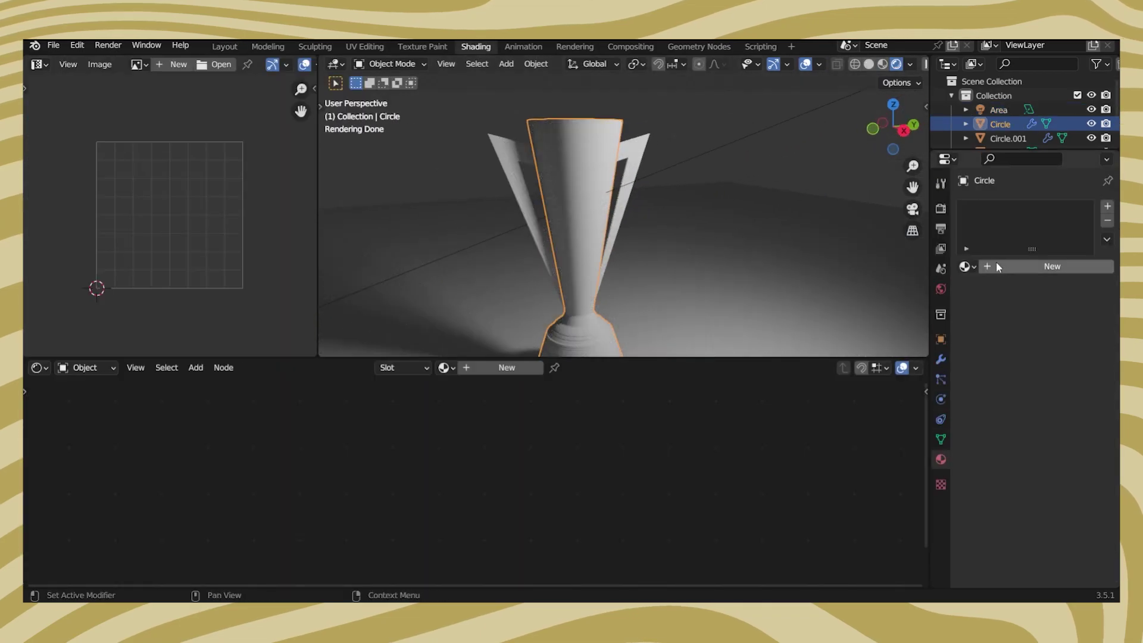
click(506, 368)
click(657, 477)
click(662, 360)
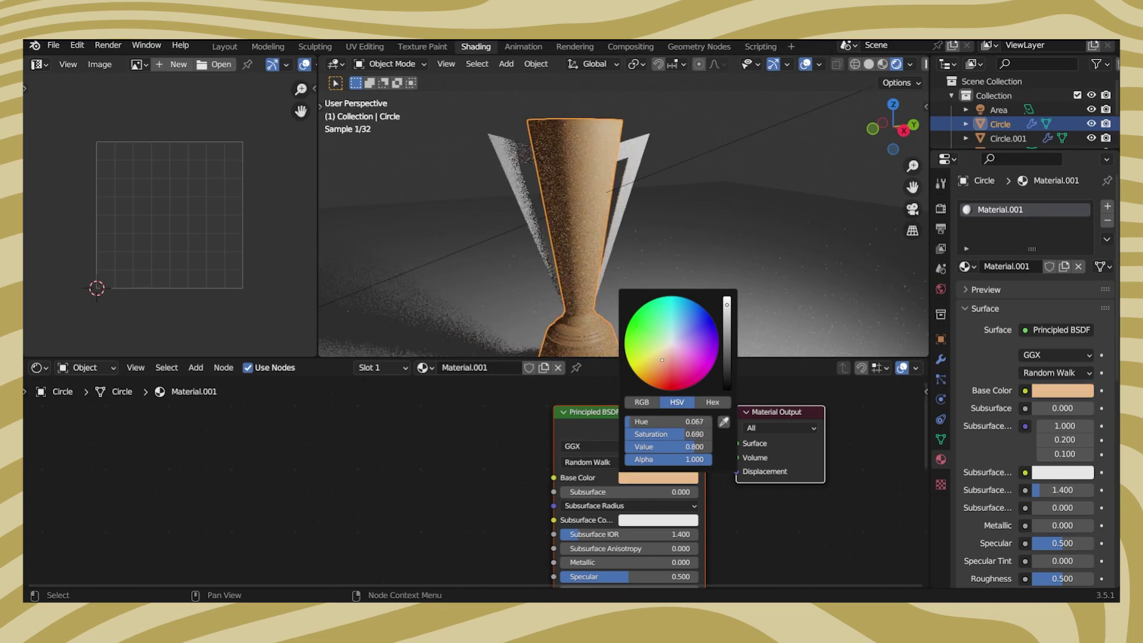
drag(666, 355, 659, 354)
scroll(659, 354, down, 3)
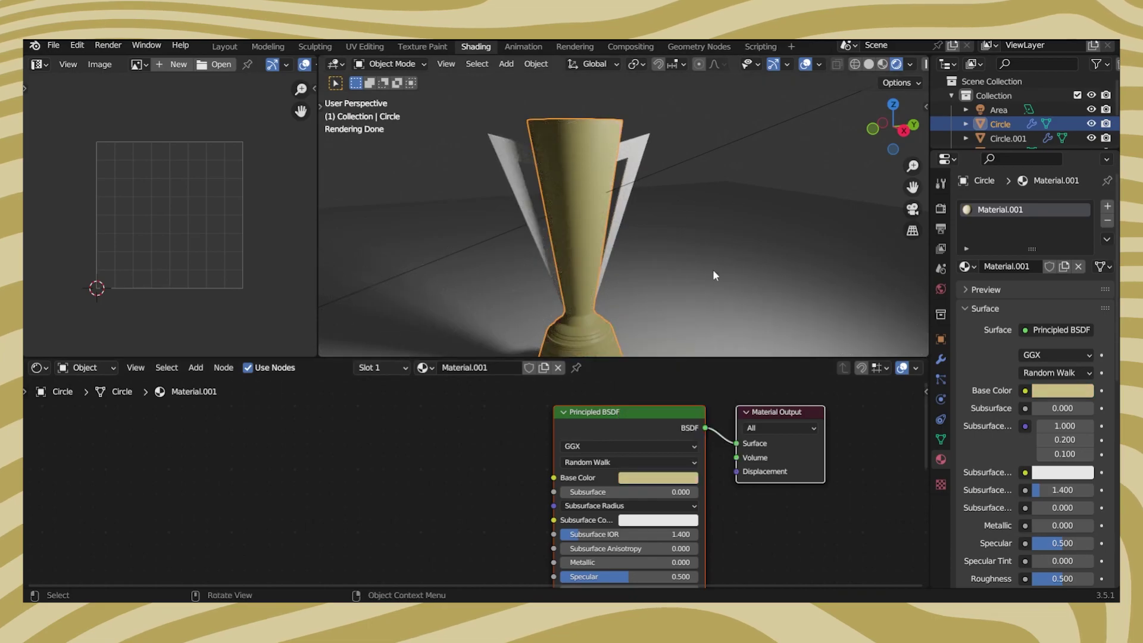
Link the cup's material to the handle pieces with Ctrl+L Link Materials.
click(621, 127)
shift+click(580, 141)
key(ctrl+l)
click(579, 178)
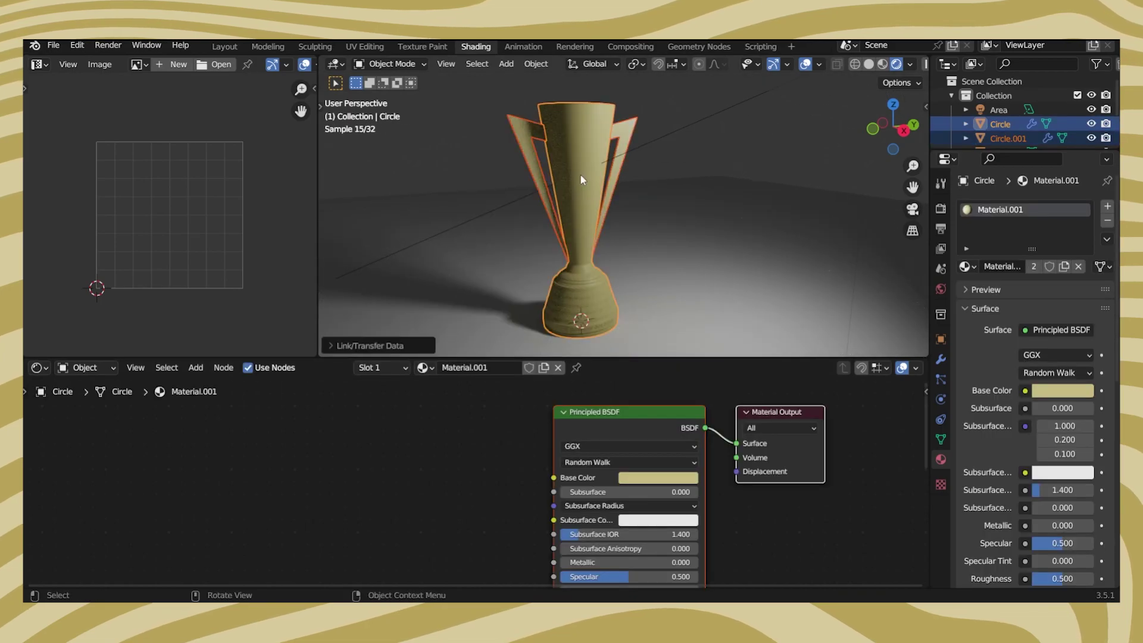
Set the shared material to Metallic 1 and Roughness 0.
scroll(676, 495, down, 1)
shift+scroll(570, 503, down, 3)
drag(569, 504, 535, 505)
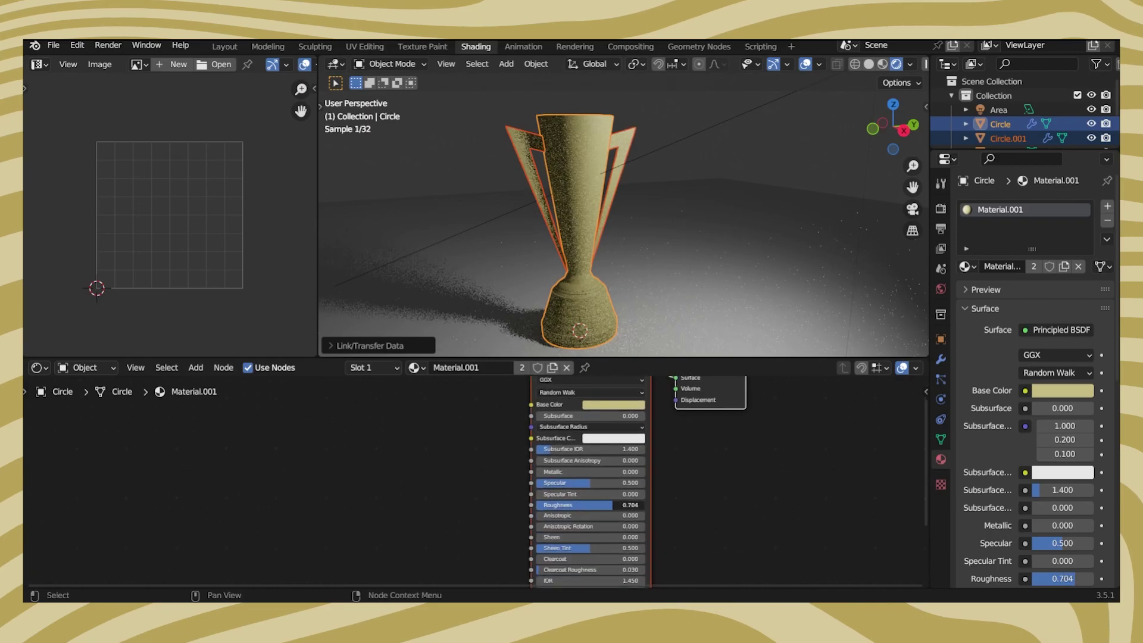
drag(571, 471, 644, 472)
click(818, 64)
Check normals with Face Orientation, give the cup Material.002, and add texture nodes via Ctrl+T.
click(754, 335)
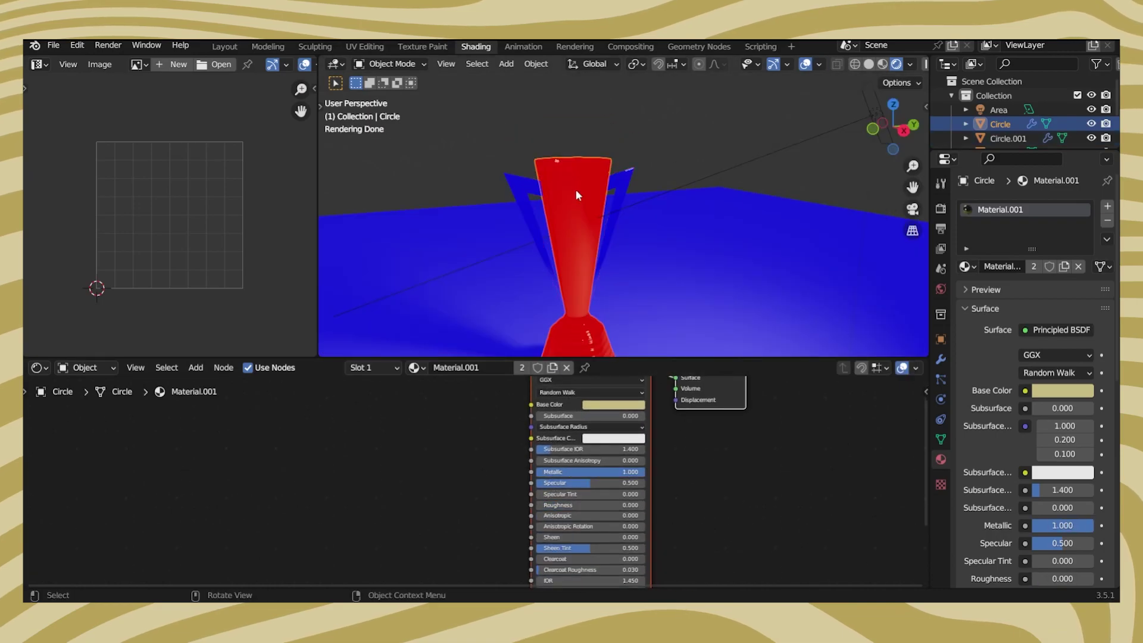
click(754, 335)
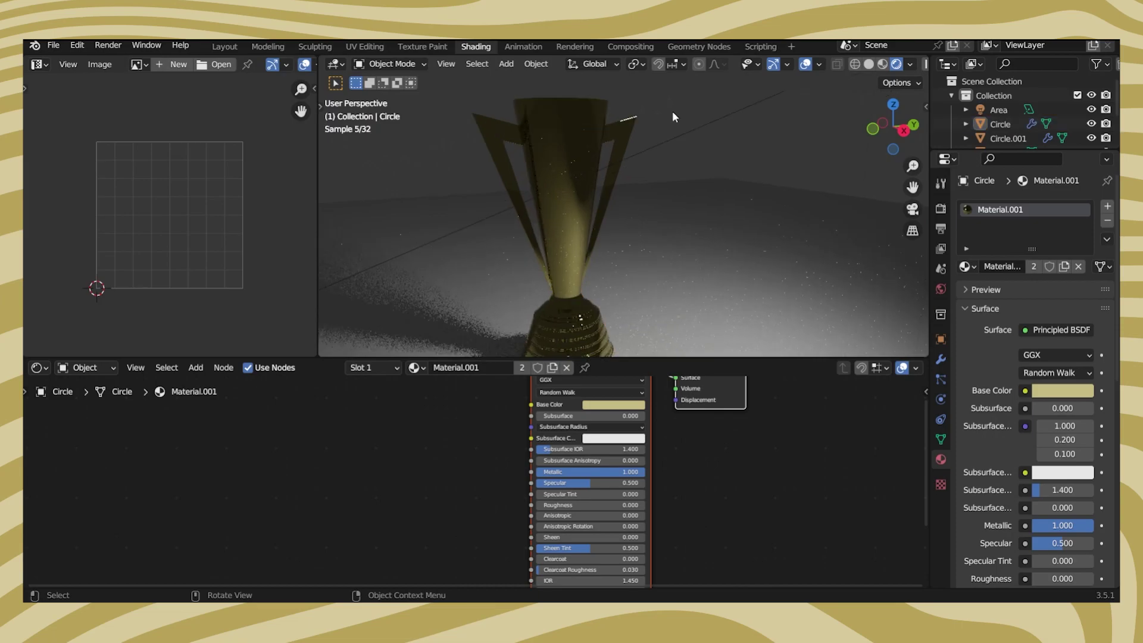
middle_drag(673, 111, 626, 194)
scroll(644, 179, up, 2)
scroll(645, 178, down, 1)
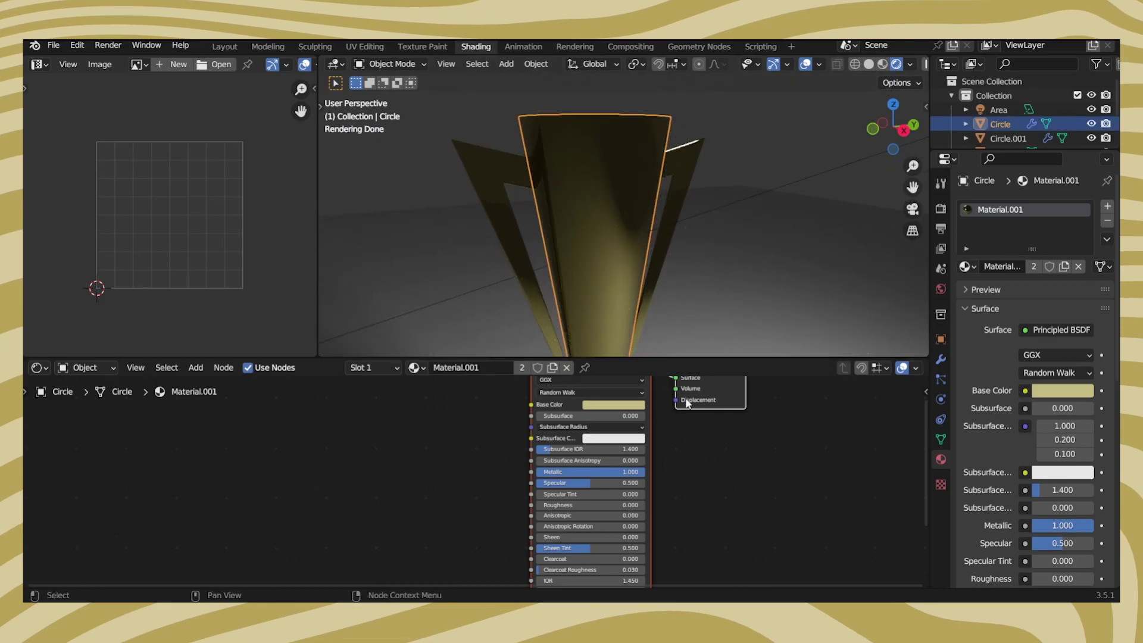
click(552, 367)
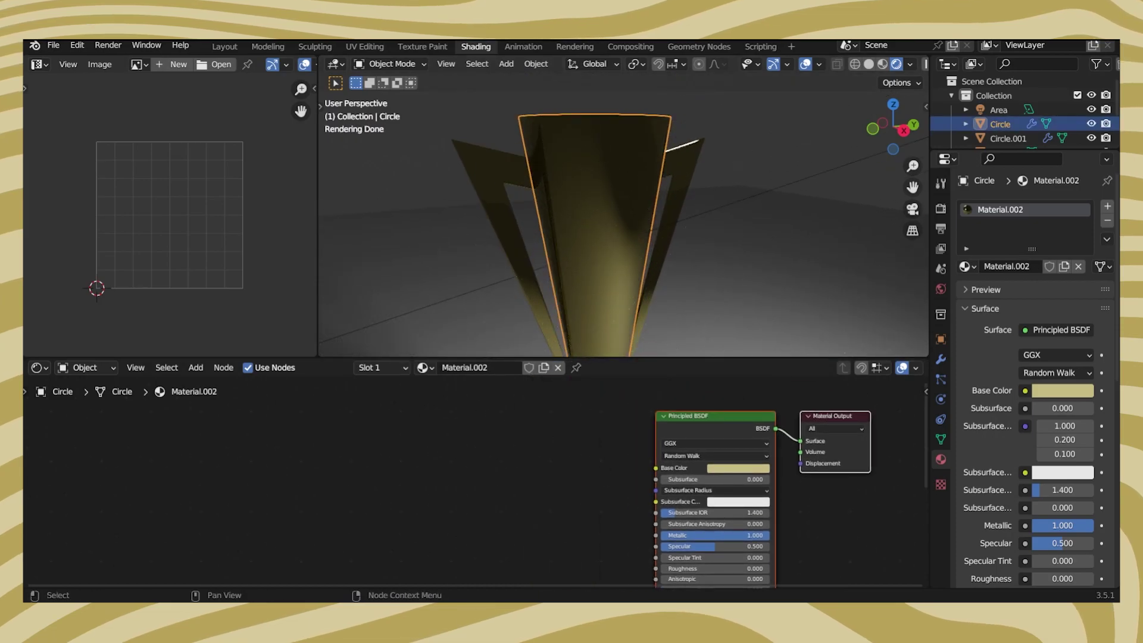
key(ctrl+t)
In Edit Mode with solid shading, select the edge loop around the cup rim.
key(Tab)
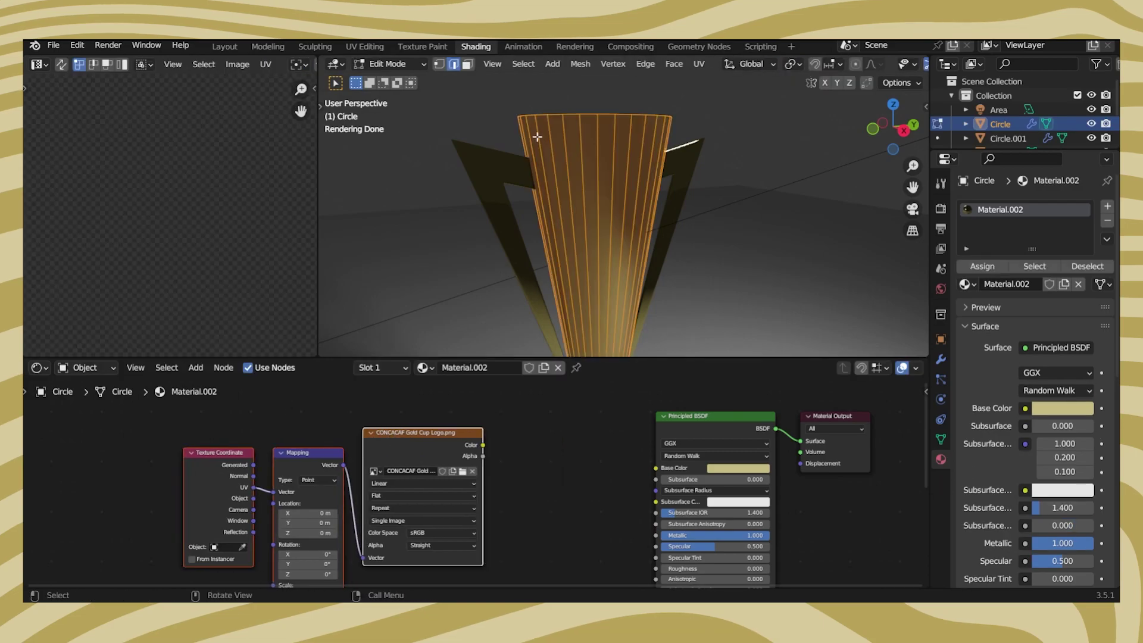
click(910, 64)
key(alt+a)
mouse_move(625, 209)
middle_down()
mouse_move(515, 269)
mouse_move(601, 225)
middle_up()
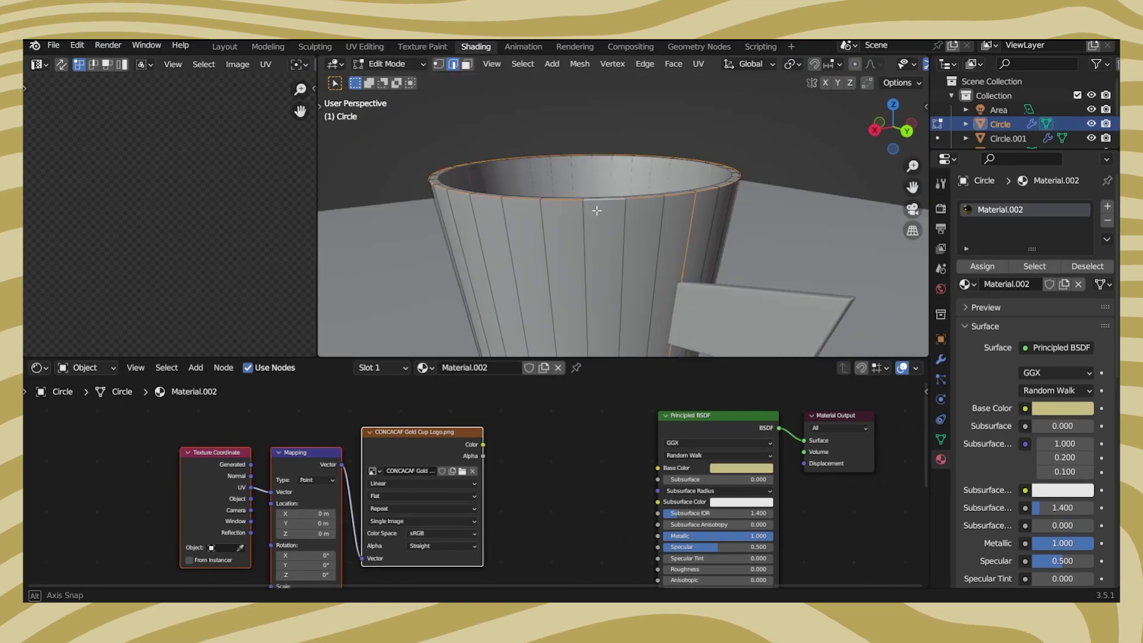
alt+click(601, 225)
Select the cup's outer faces in face mode and unwrap them.
key(u)
mouse_move(536, 275)
middle_down()
mouse_move(595, 159)
mouse_move(628, 204)
middle_up()
key(3)
key(l)
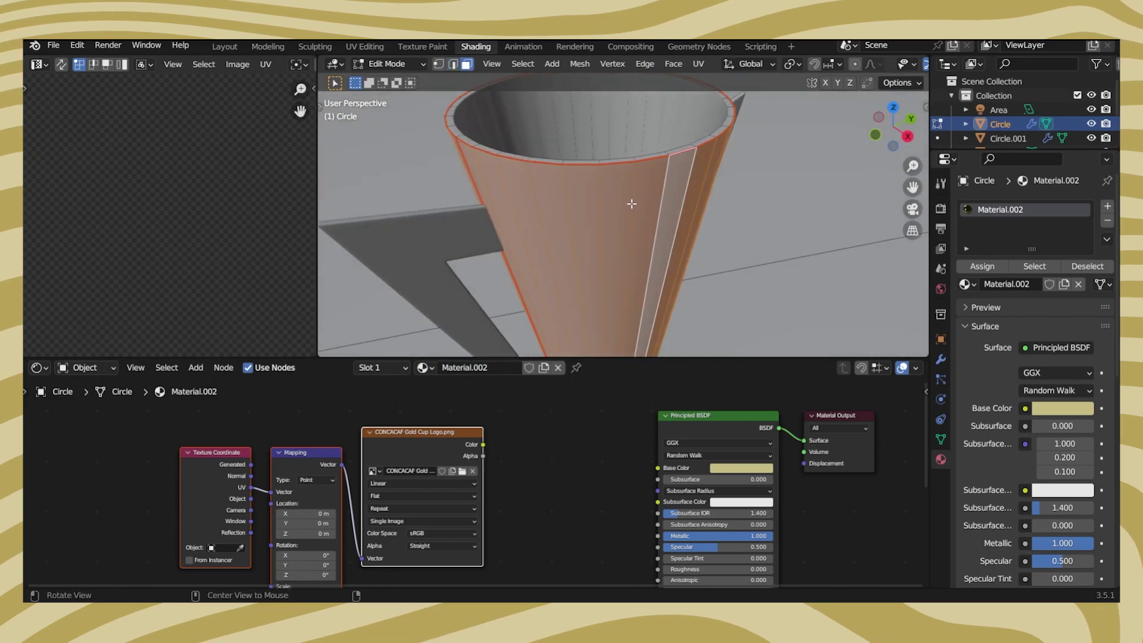
middle_drag(529, 182, 562, 89)
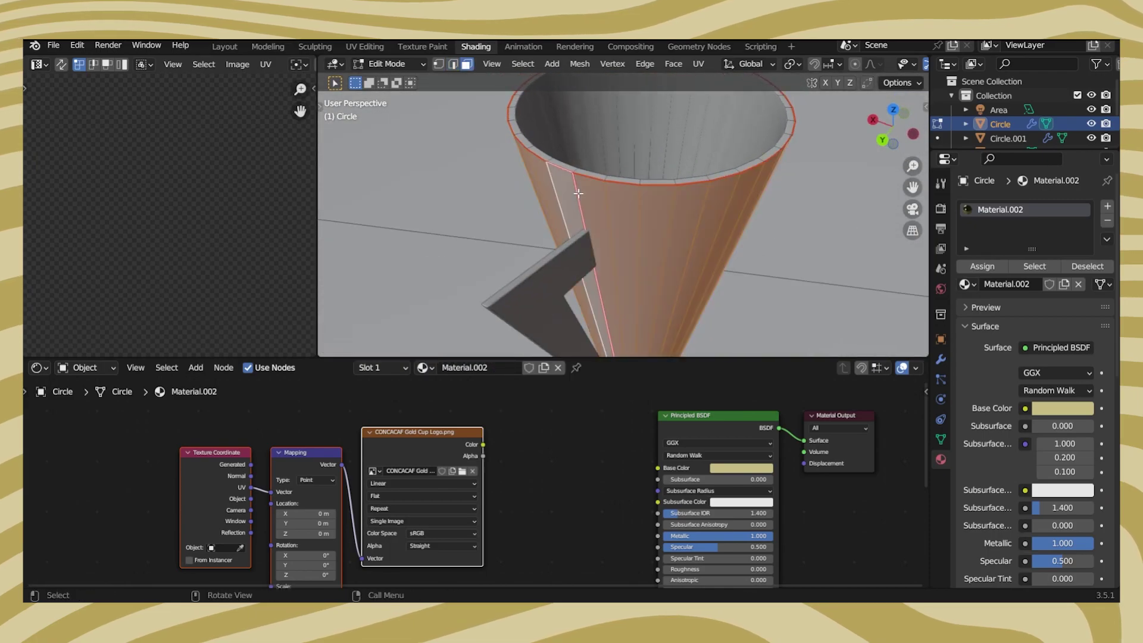
key(u)
click(565, 79)
Rotate the UV islands by 180 degrees.
scroll(221, 183, down, 3)
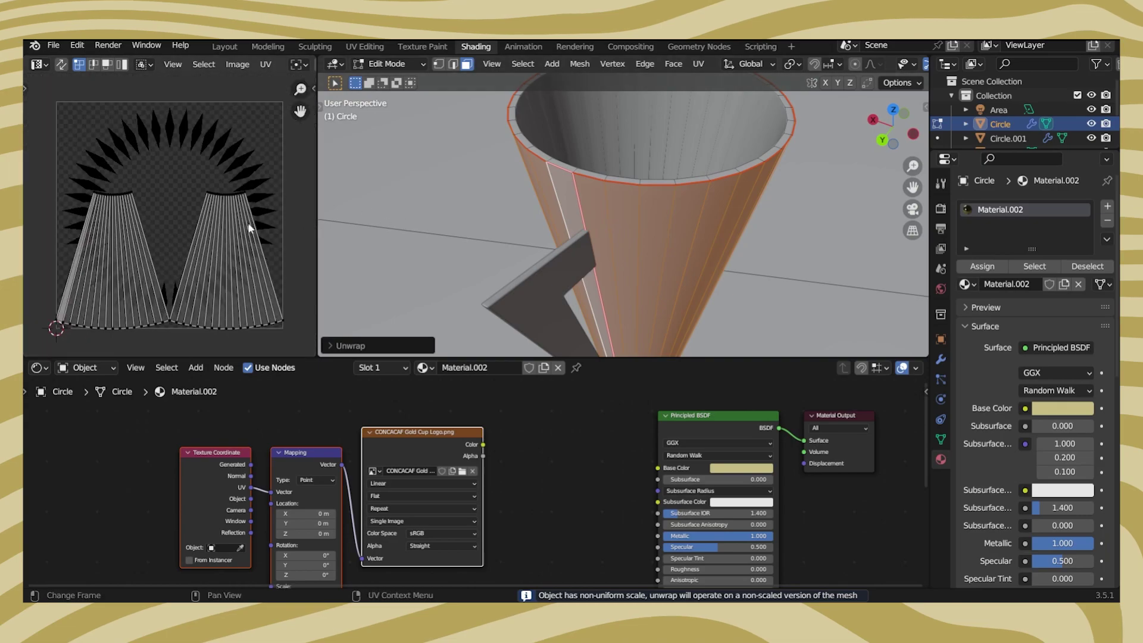
scroll(249, 228, down, 1)
text(ar180)
key(Return)
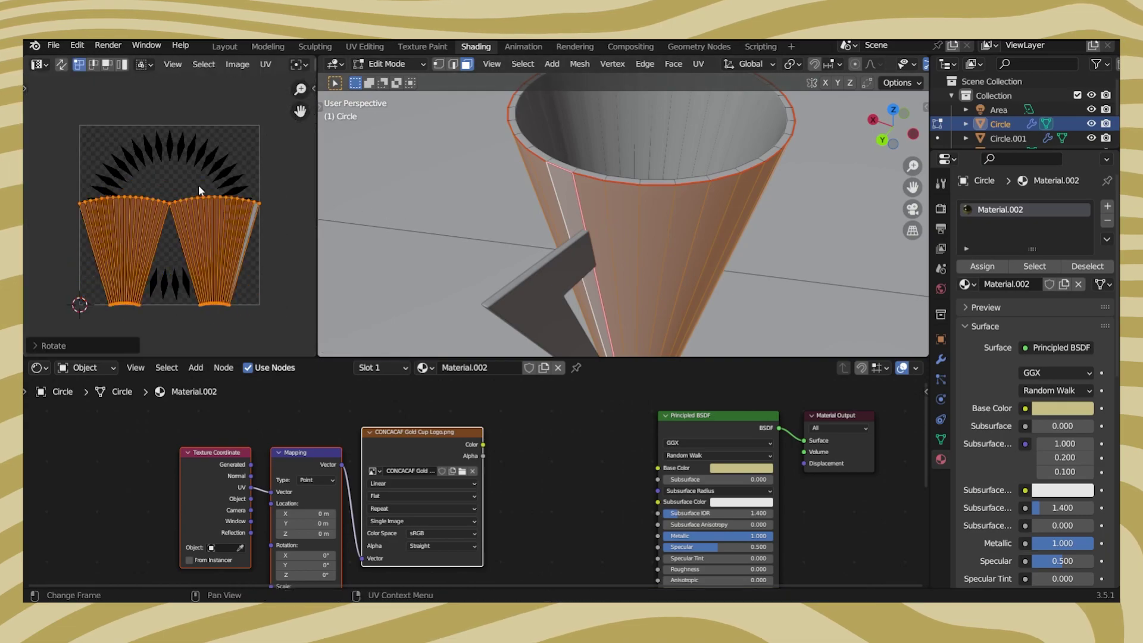
scroll(199, 190, up, 3)
Select the island's right-hand UV edge and scale it along X.
key(2)
click(301, 249)
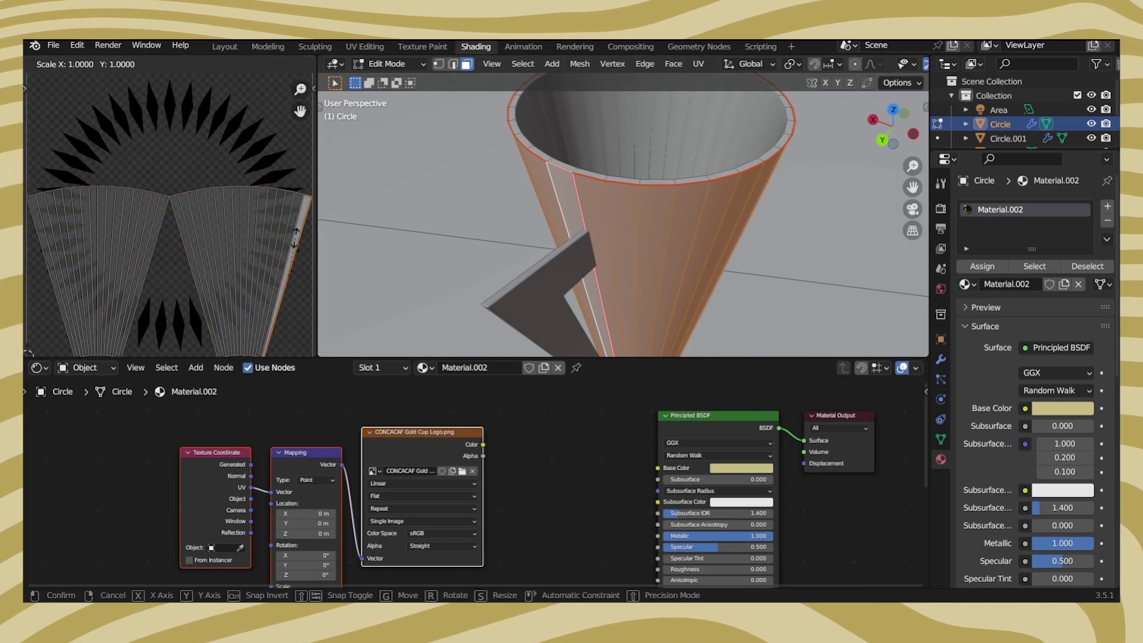
key(x)
key(Return)
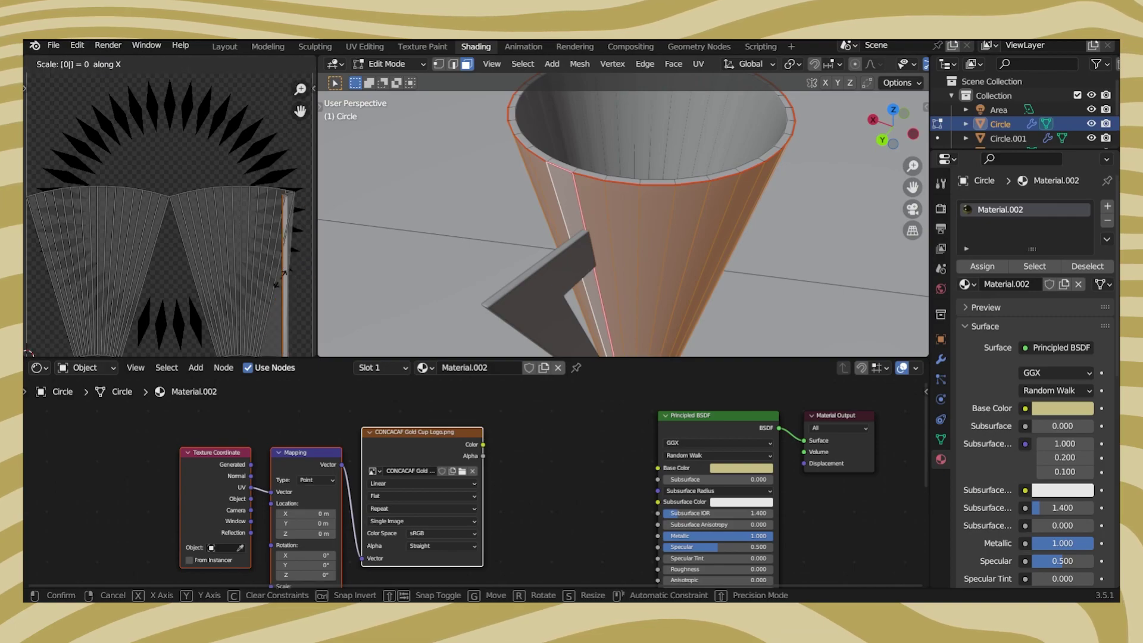
key(Return)
scroll(271, 134, up, 3)
key(Return)
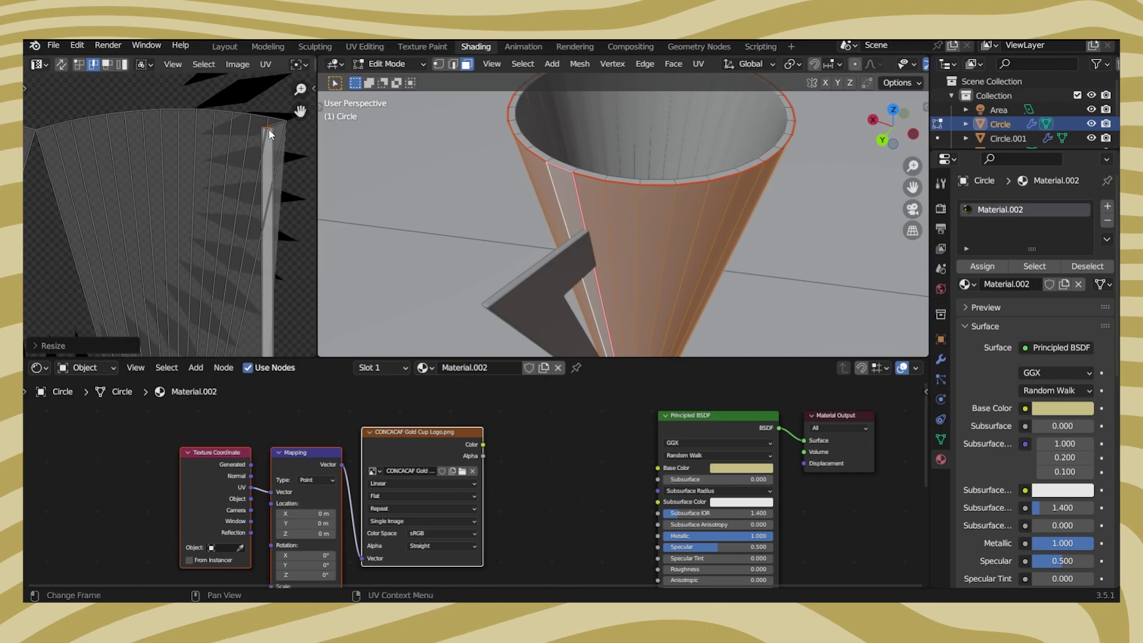
Collapse that UV edge to zero width on X so it forms a straight line.
shift+scroll(241, 284, down, 5)
key(x)
key(0)
key(Return)
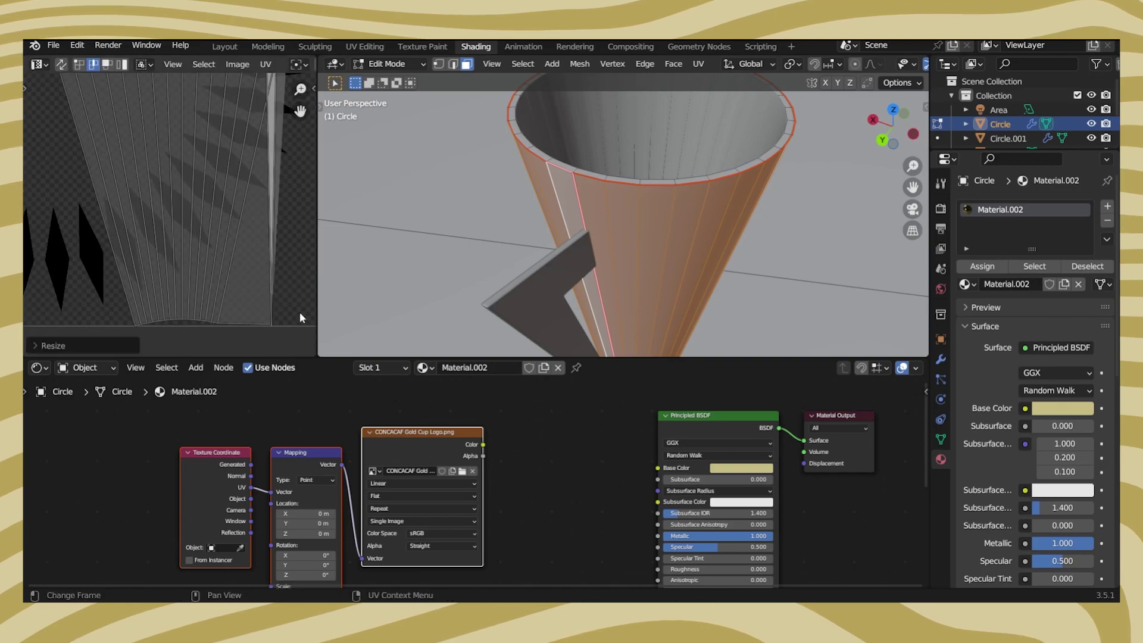
key(Escape)
scroll(238, 197, up, 2)
scroll(238, 196, up, 3)
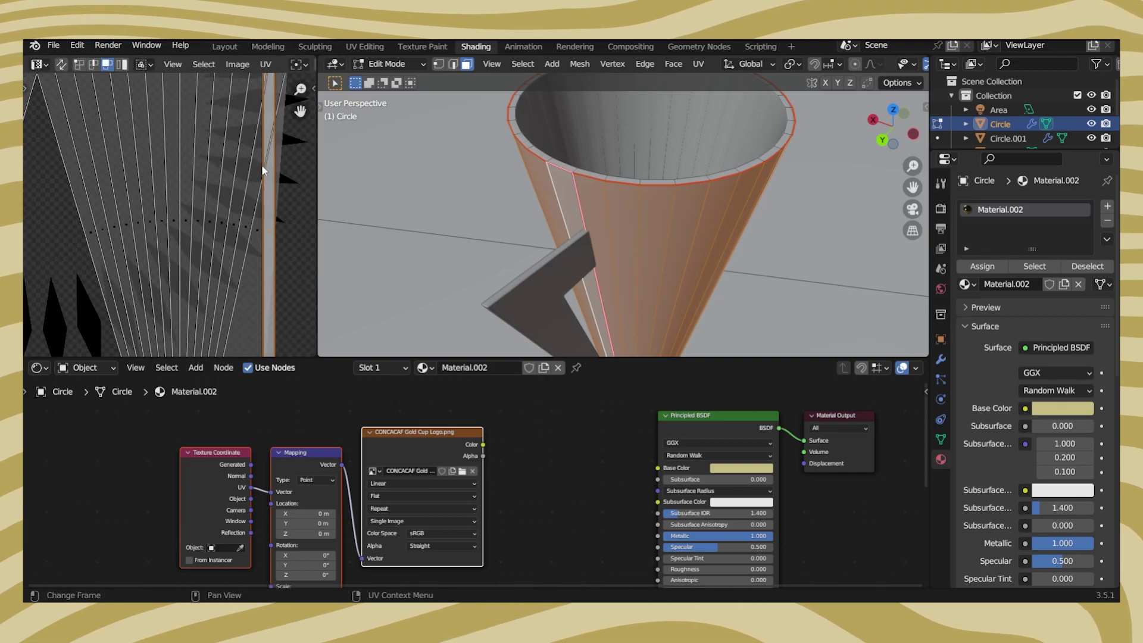
Lay the UVs out as an even grid with Follow Active Quads.
click(265, 64)
click(260, 67)
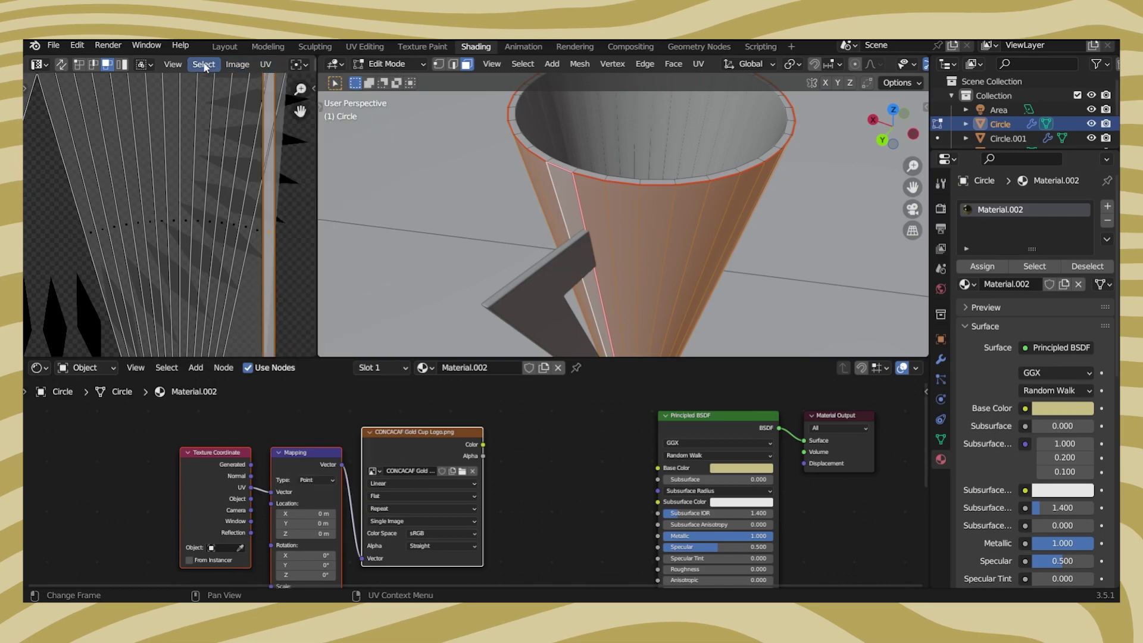
key(F3)
key(Return)
click(250, 197)
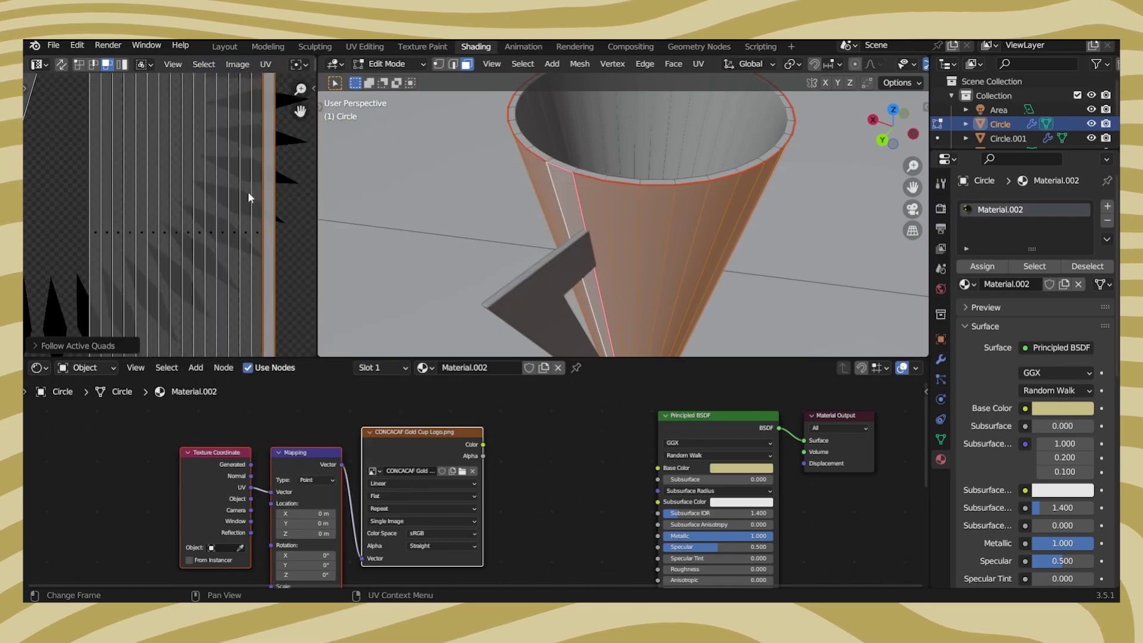
scroll(213, 188, down, 3)
Scale the fan's right strip edge to zero on X and straighten the island from the active quad.
key(2)
scroll(214, 192, up, 2)
click(266, 138)
key(s)
key(x)
key(0)
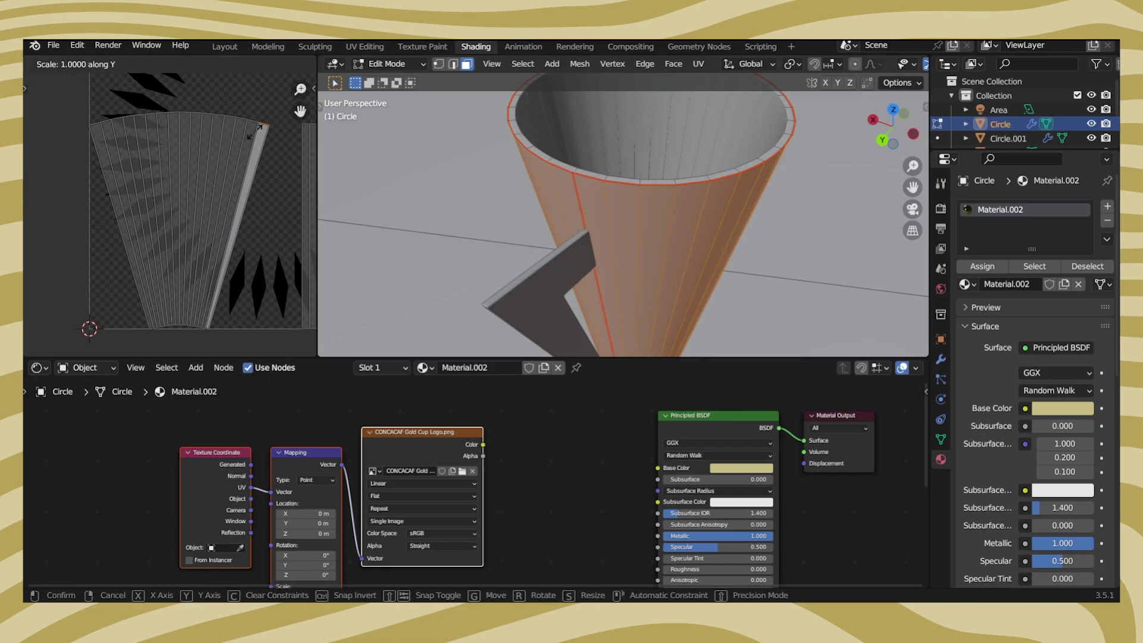
key(Return)
click(242, 322)
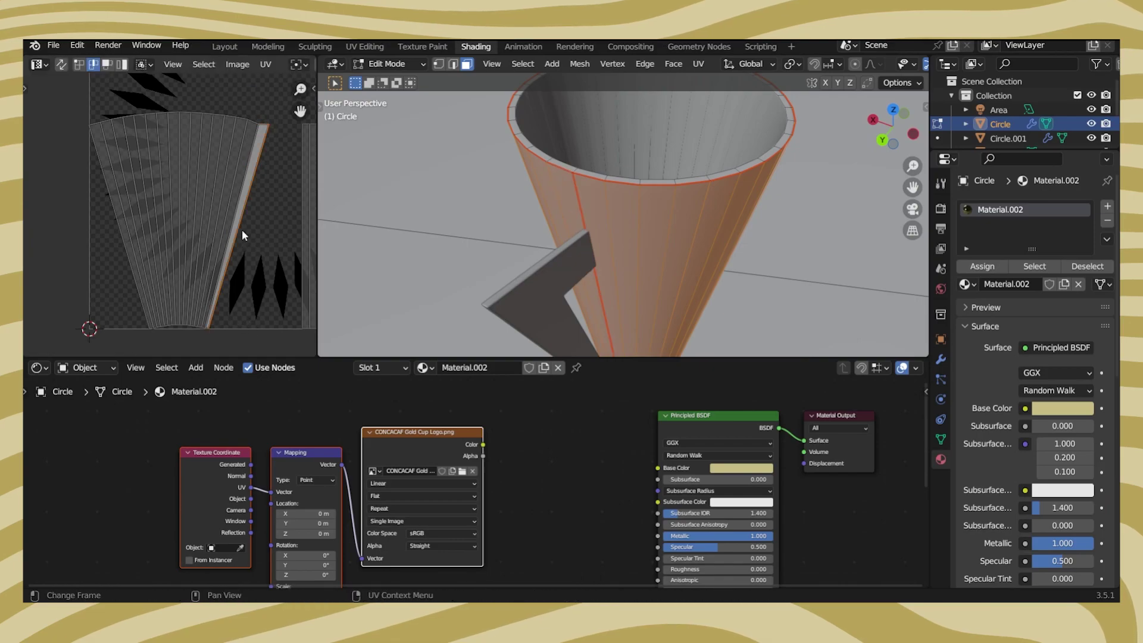
key(0)
key(Return)
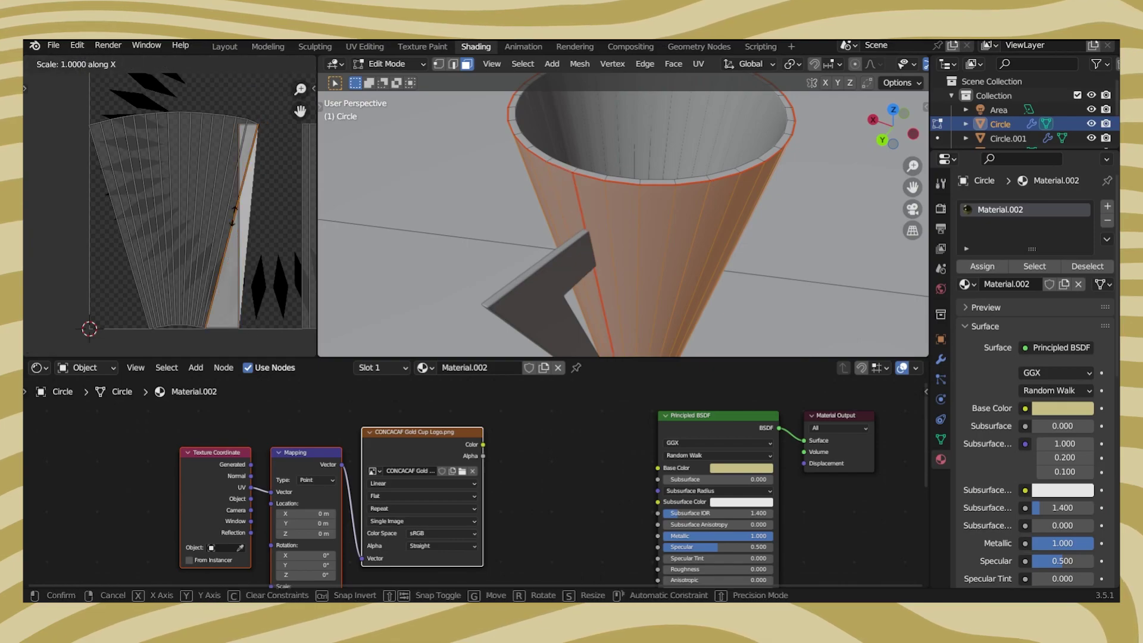
key(0)
key(Return)
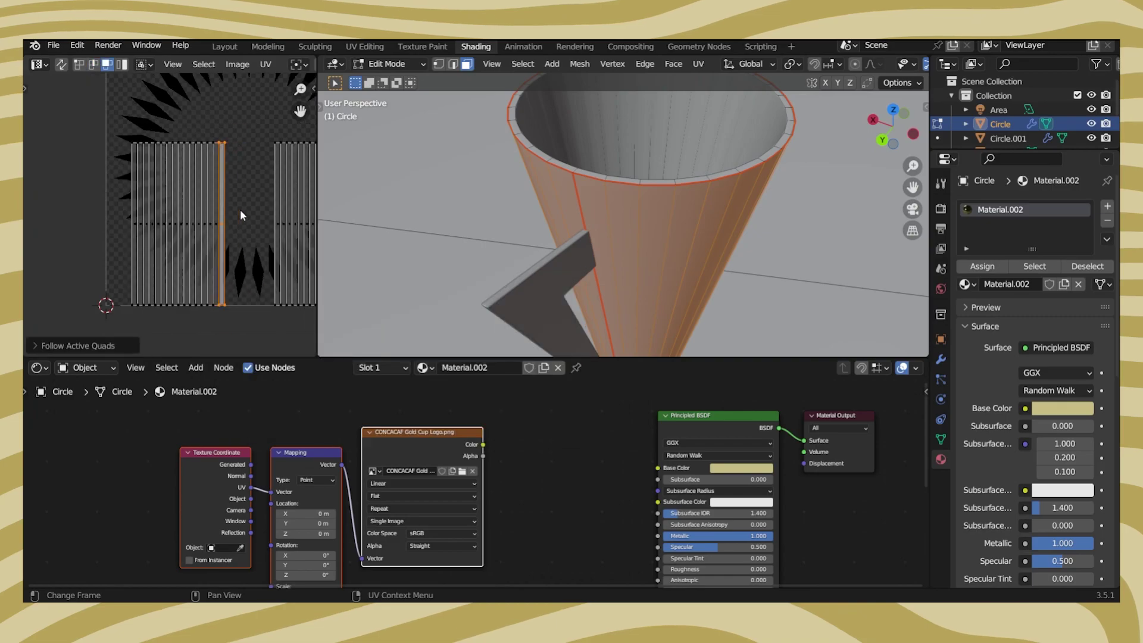
Scale the whole island to fit the image and set its UV vertex to 0.5.
key(a)
key(s)
key(Return)
key(n)
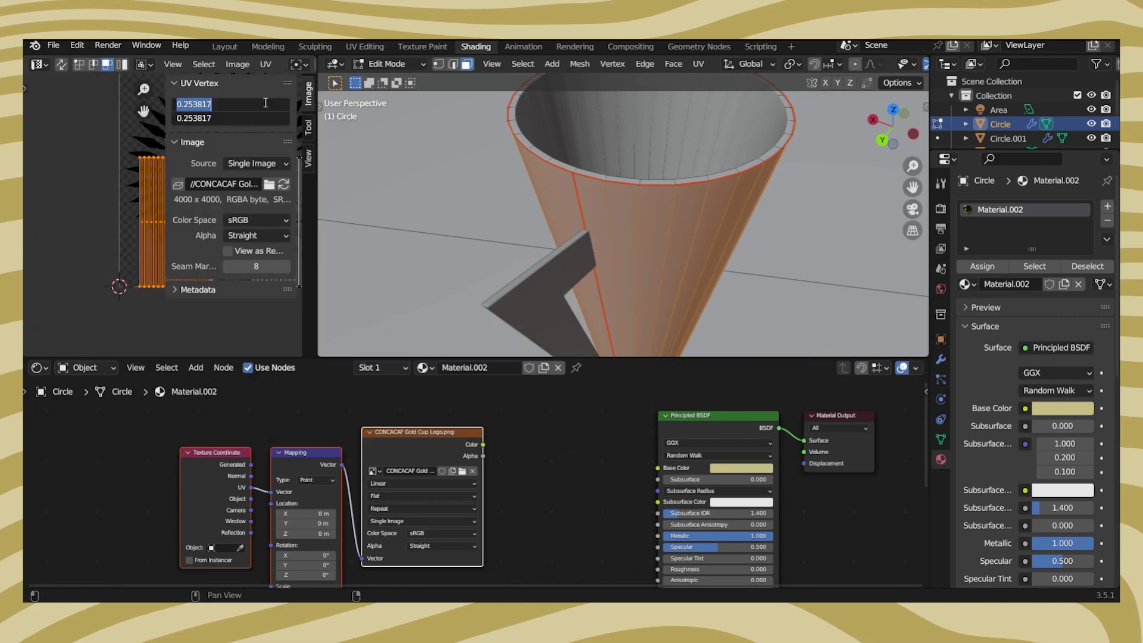
key(Return)
click(282, 307)
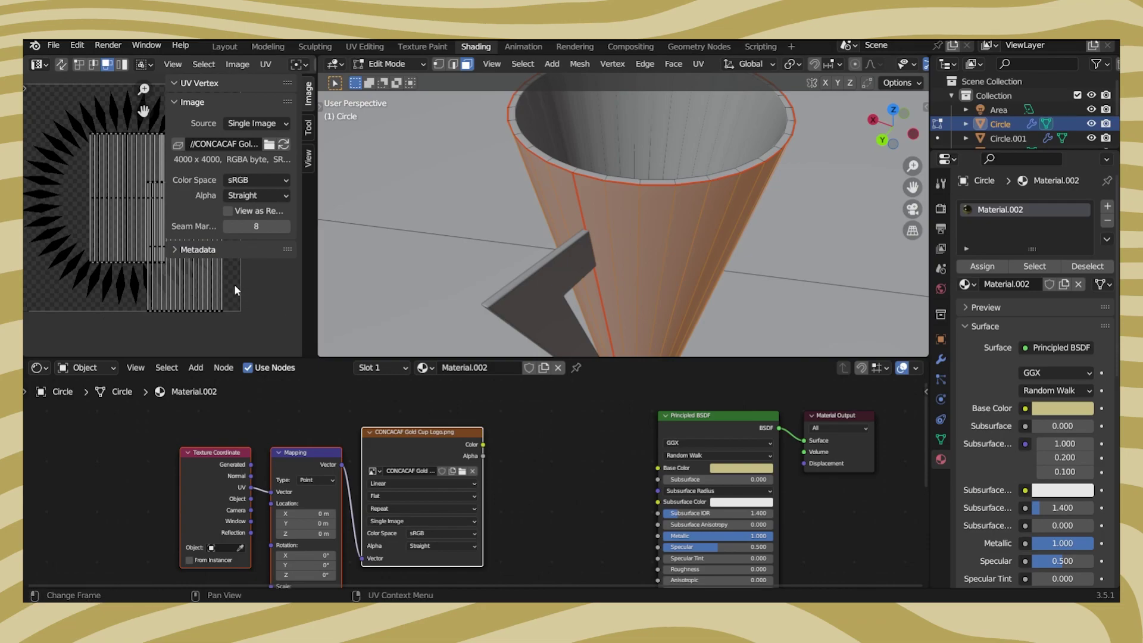
click(169, 306)
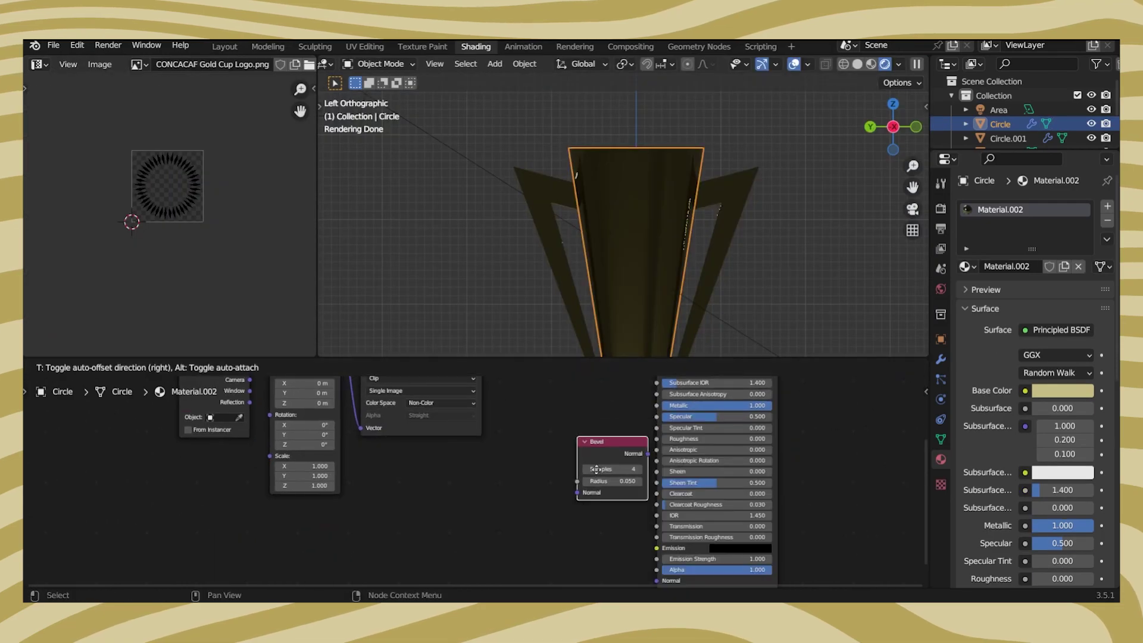
Add a Bump node and feed the logo image's Color into its Height.
key(Escape)
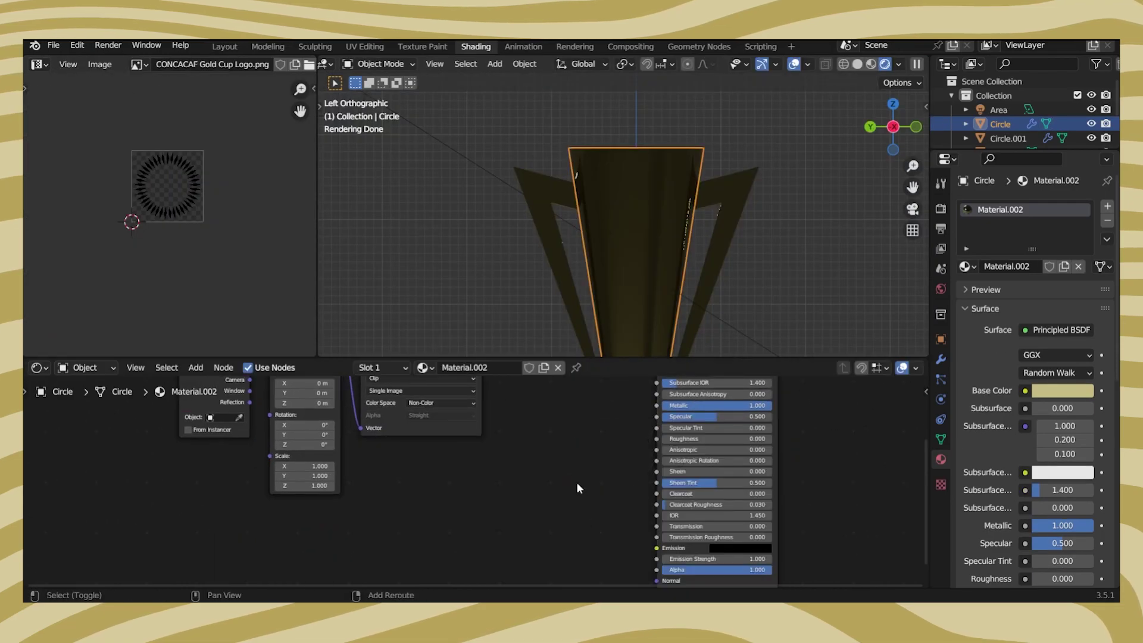
key(shift+a)
text(bum)
key(Return)
click(575, 513)
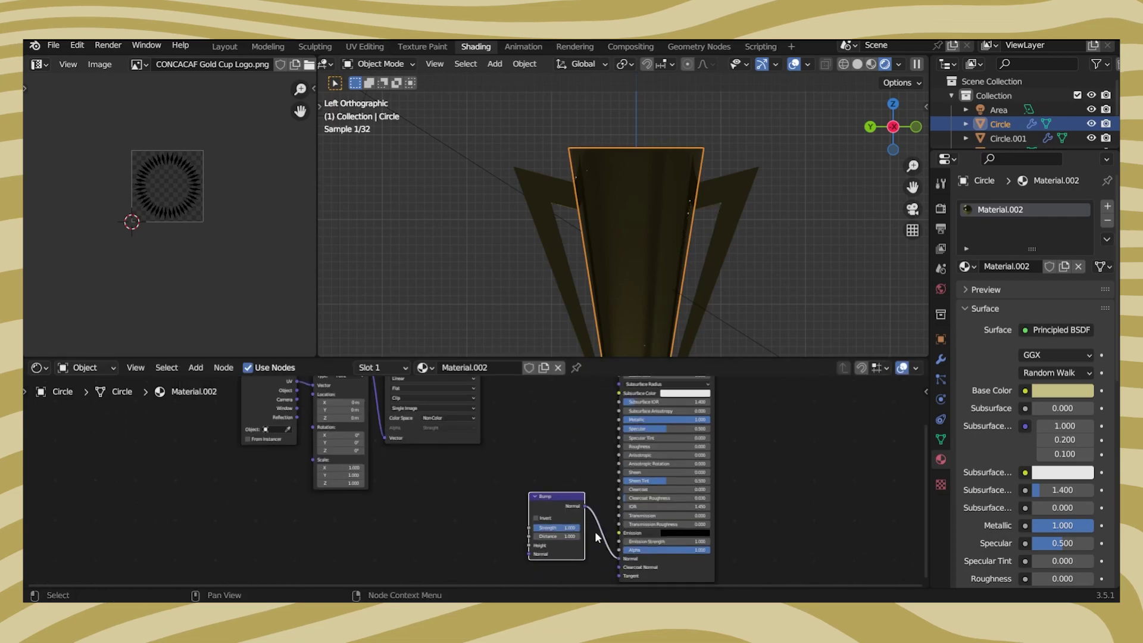
drag(449, 422, 504, 493)
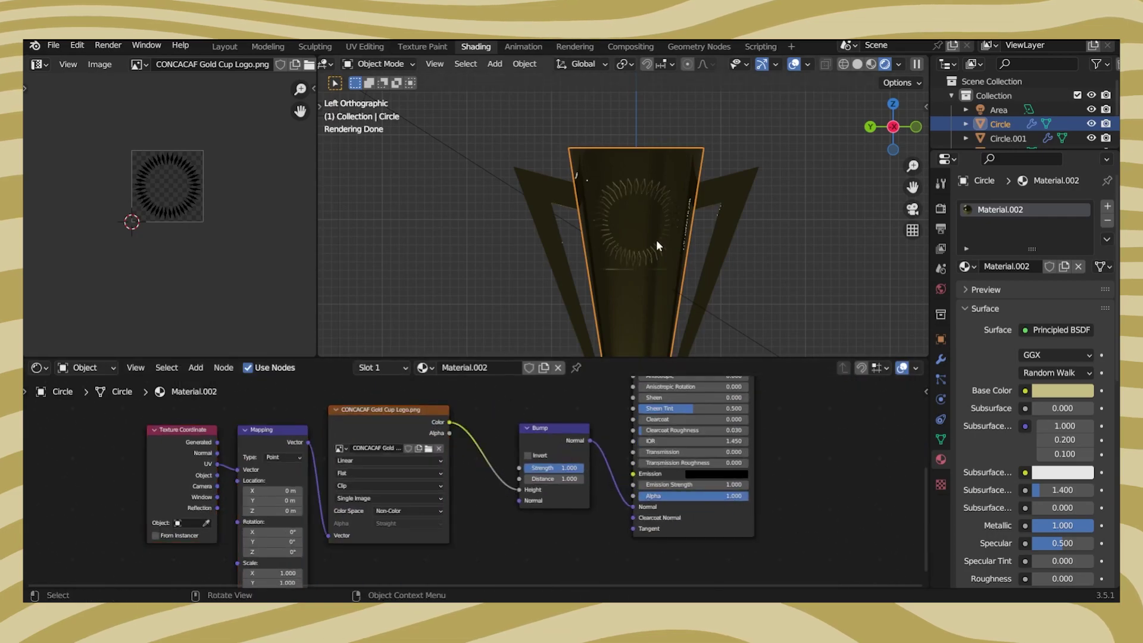
Set the logo image node's interpolation to Smart.
scroll(657, 245, up, 4)
scroll(357, 524, up, 2)
click(402, 419)
click(392, 474)
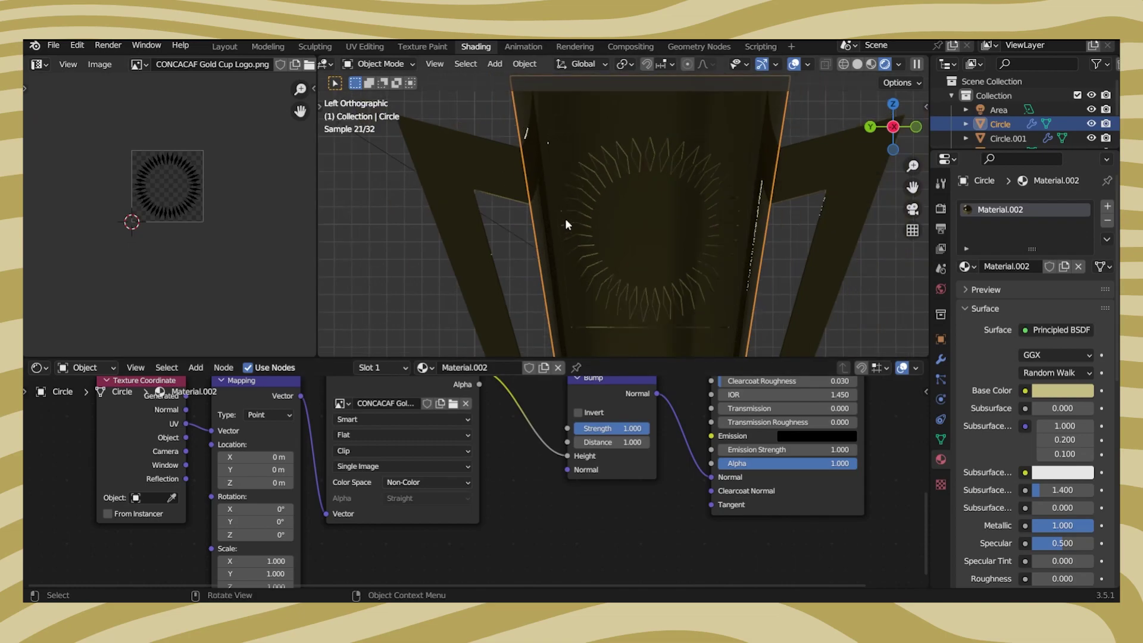
Shrink the cup's UV island slightly, then return to Object Mode.
key(Tab)
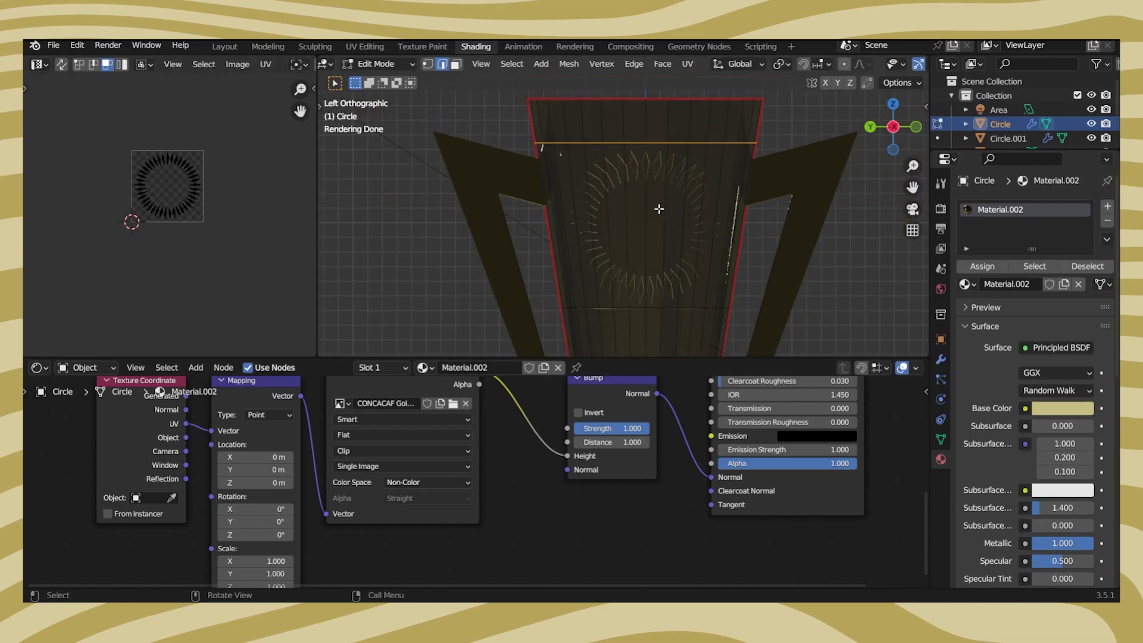
key(a)
scroll(229, 224, up, 4)
key(s)
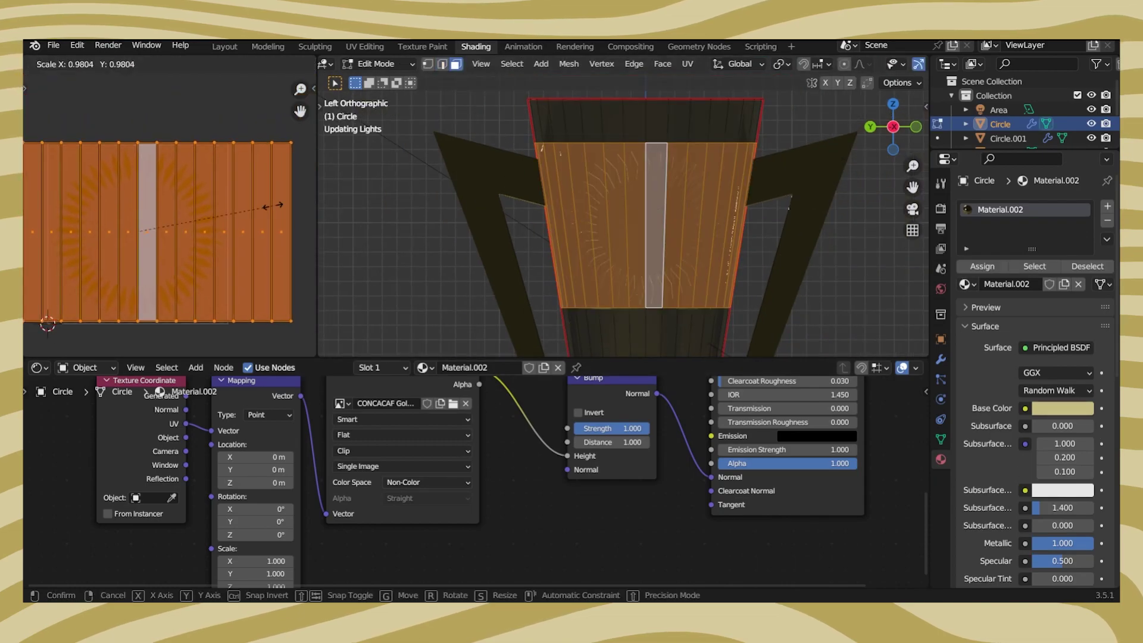
click(277, 205)
scroll(669, 203, down, 1)
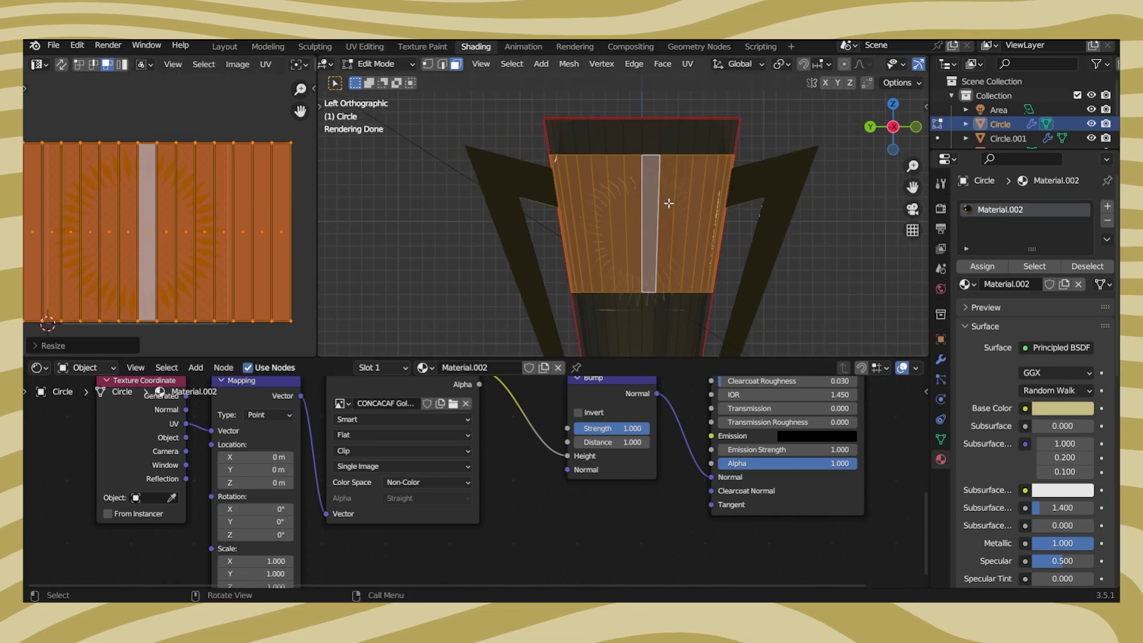
key(Tab)
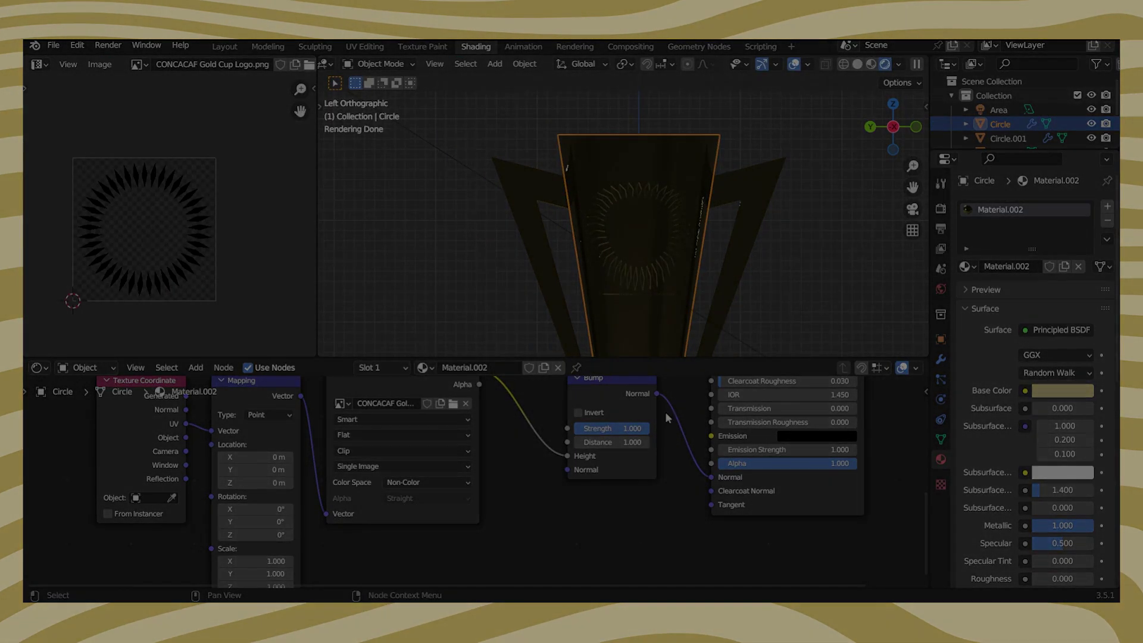